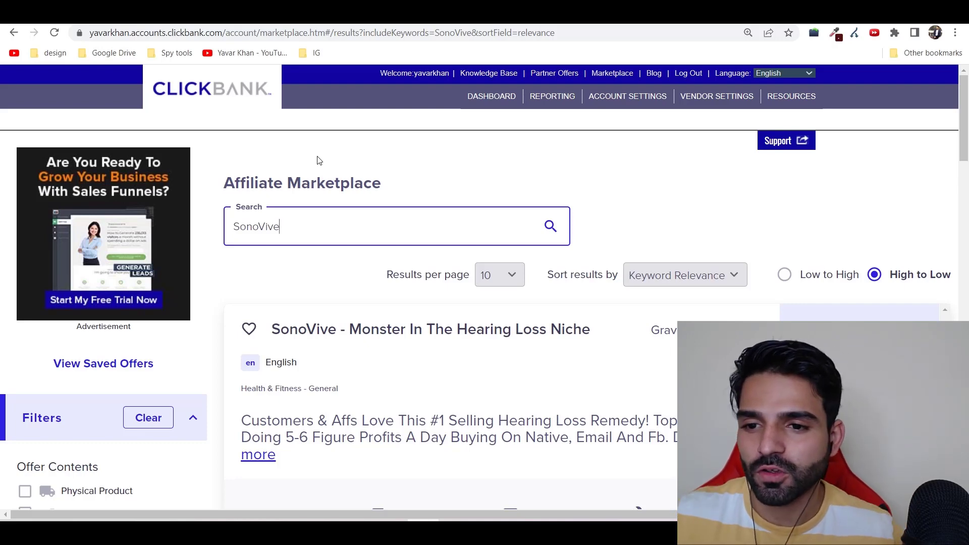
# Review the SonoVive affiliates page and the product's text sales page on sonovive.com.
pyautogui.click(365, 342)
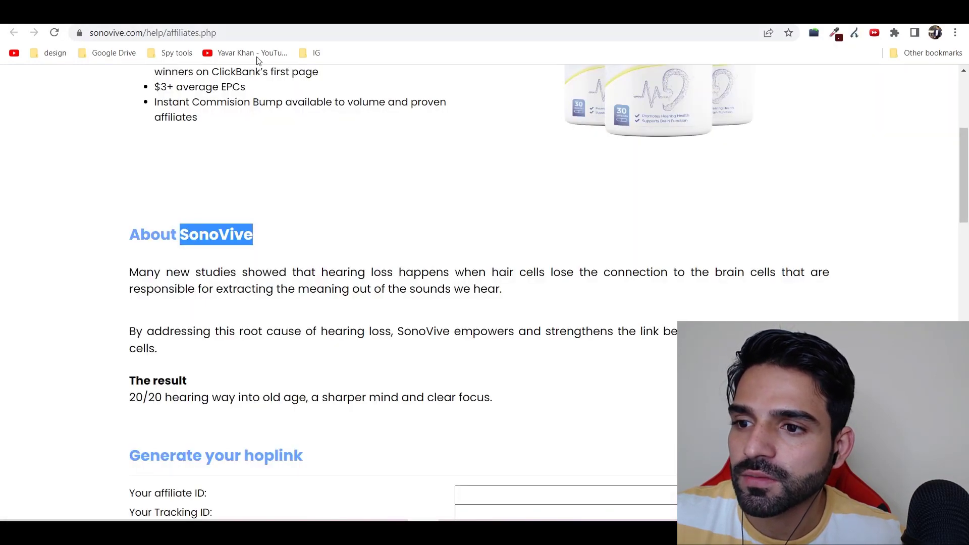
pyautogui.scroll(5, 304, 221)
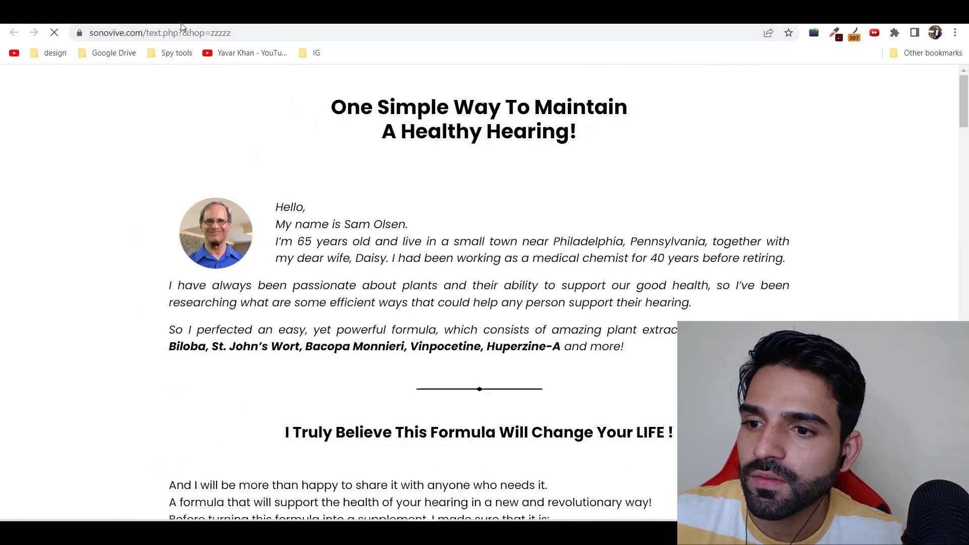
pyautogui.moveTo(374, 121); pyautogui.dragTo(656, 367)
pyautogui.scroll(-5, 610, 328)
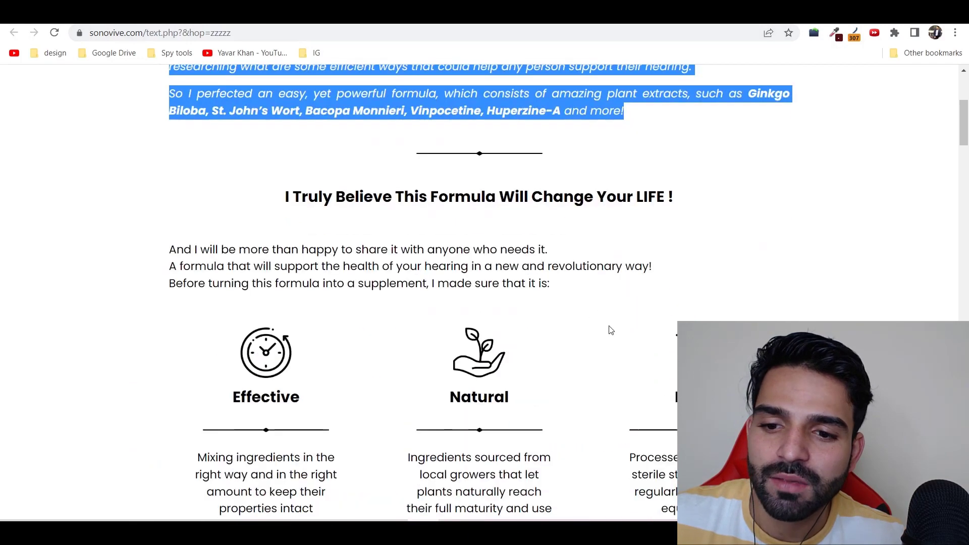
pyautogui.scroll(5, 610, 325)
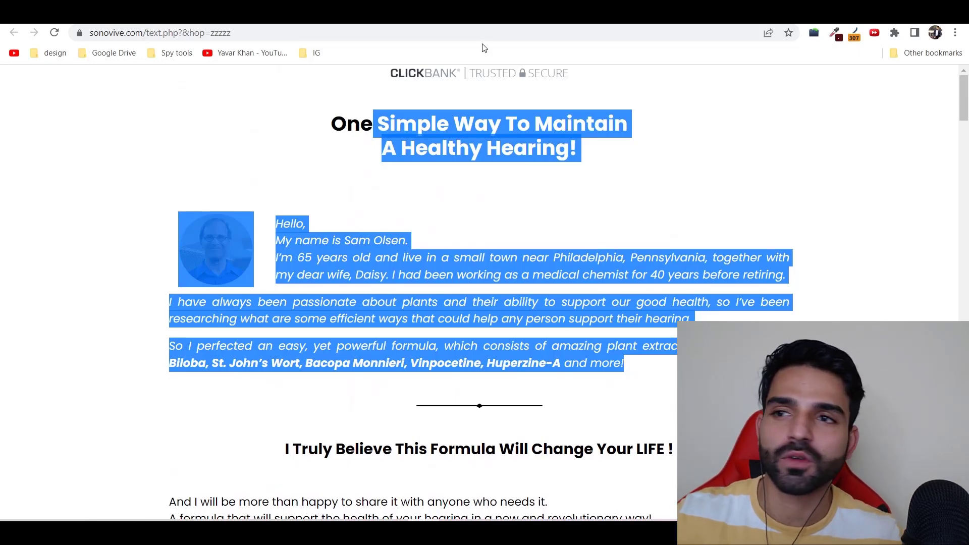
pyautogui.hotkey('ctrl', 'shift', 'Tab')
pyautogui.hotkey('ctrl', 'Tab')
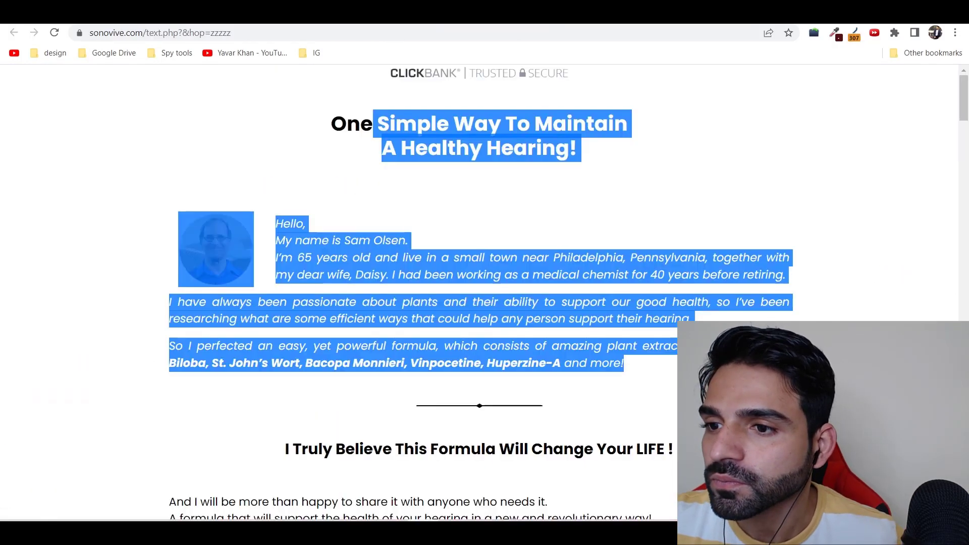
# Switch to Google Ads and start creating a new campaign in the Teeth Sub-Account.
pyautogui.hotkey('ctrl', 'shift', 'Tab')
pyautogui.click(342, 17)
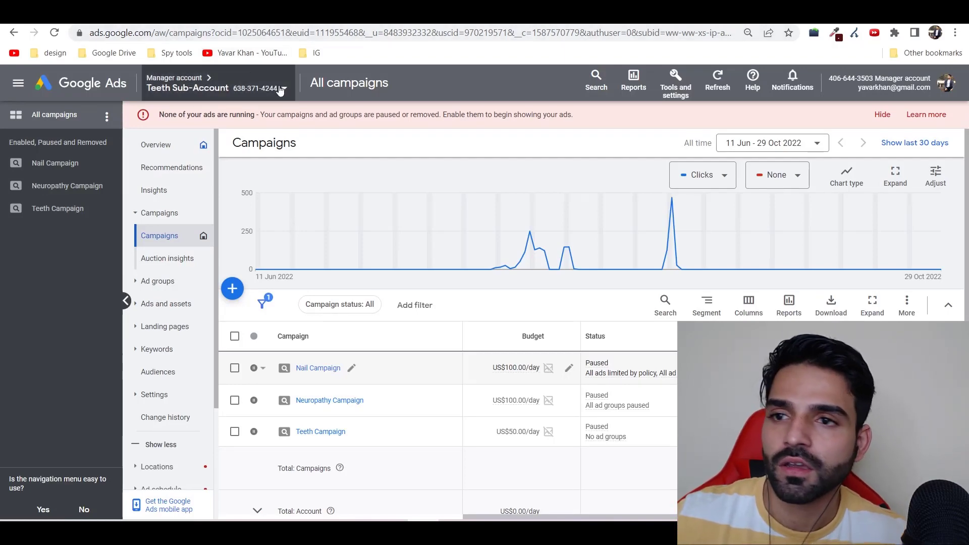
pyautogui.moveTo(281, 90)
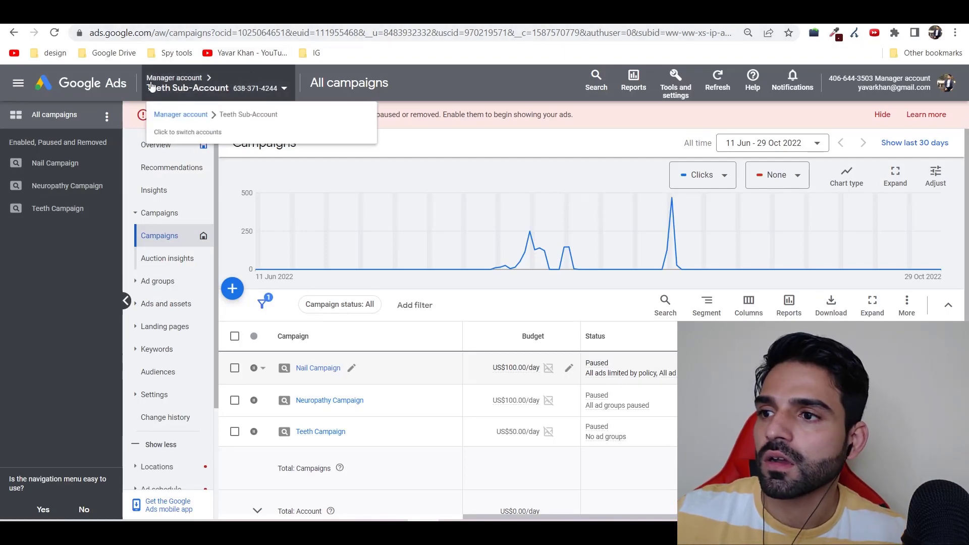
pyautogui.click(232, 288)
pyautogui.click(283, 298)
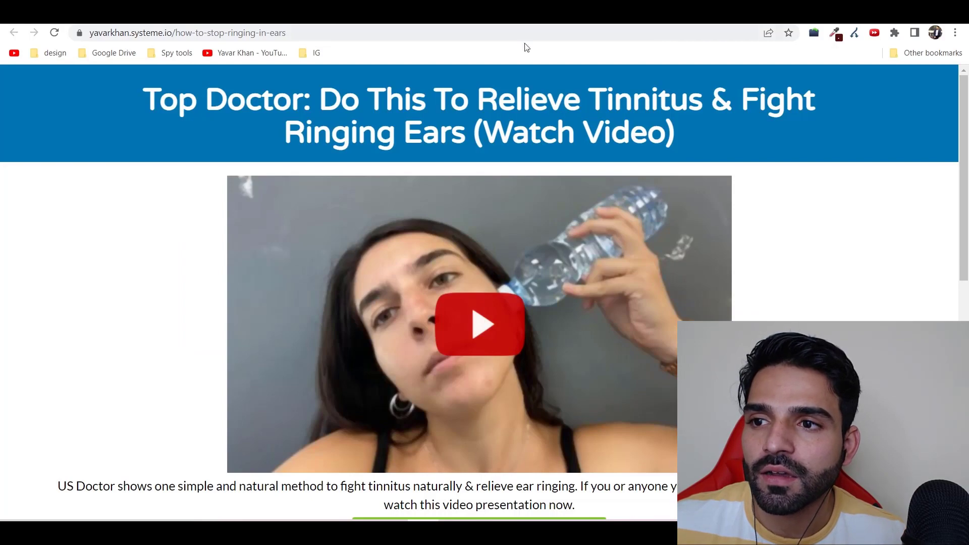
# Examine the how-to-stop-ringing-in-ears landing page, including its headline, video image and Watch Now call to action.
pyautogui.scroll(-2, 454, 252)
pyautogui.scroll(2, 404, 152)
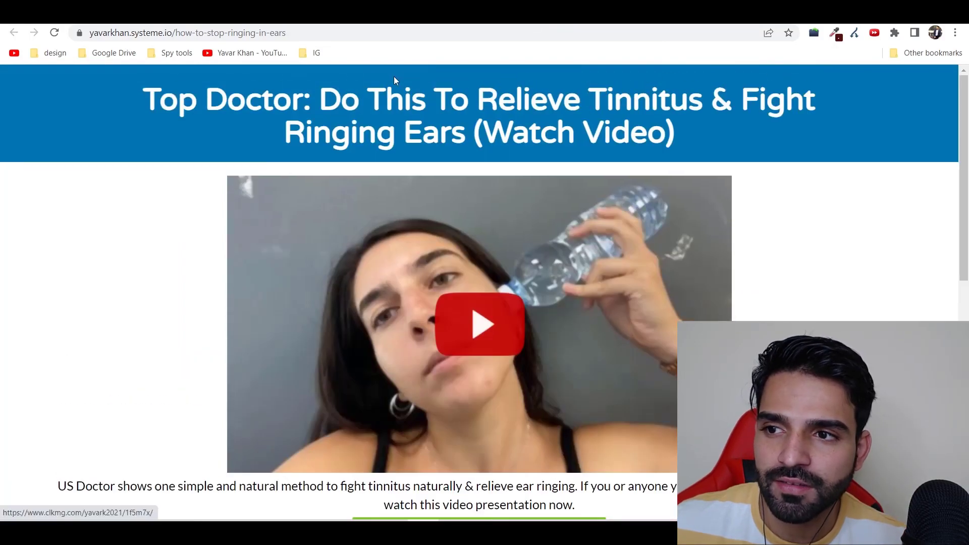
pyautogui.scroll(-5, 384, 192)
pyautogui.scroll(5, 368, 225)
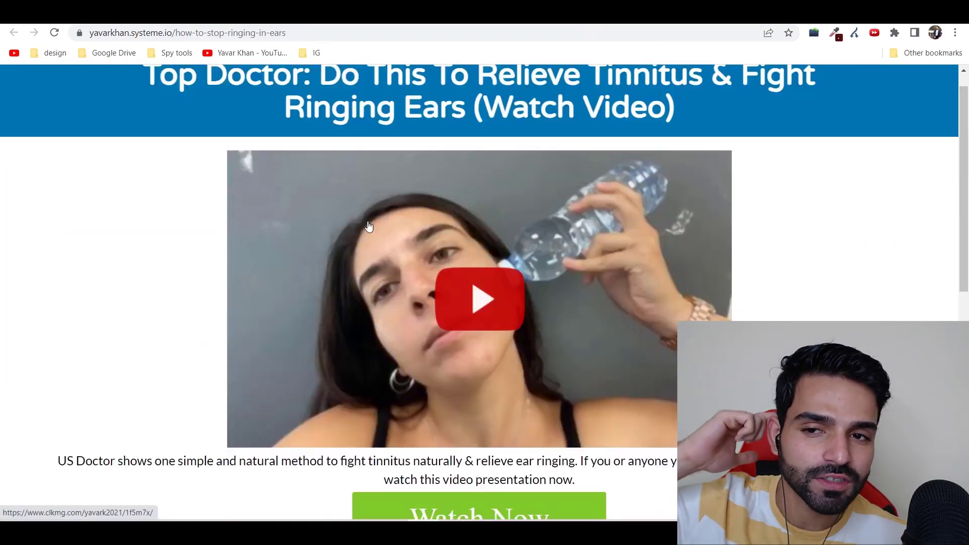
pyautogui.scroll(1, 369, 226)
pyautogui.scroll(-4, 351, 229)
pyautogui.scroll(4, 276, 212)
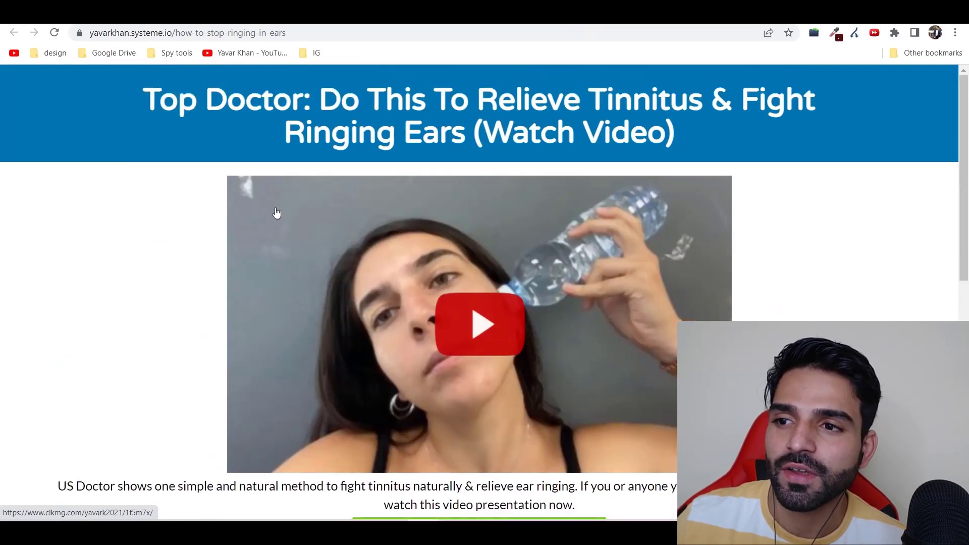
pyautogui.moveTo(160, 101); pyautogui.dragTo(713, 103)
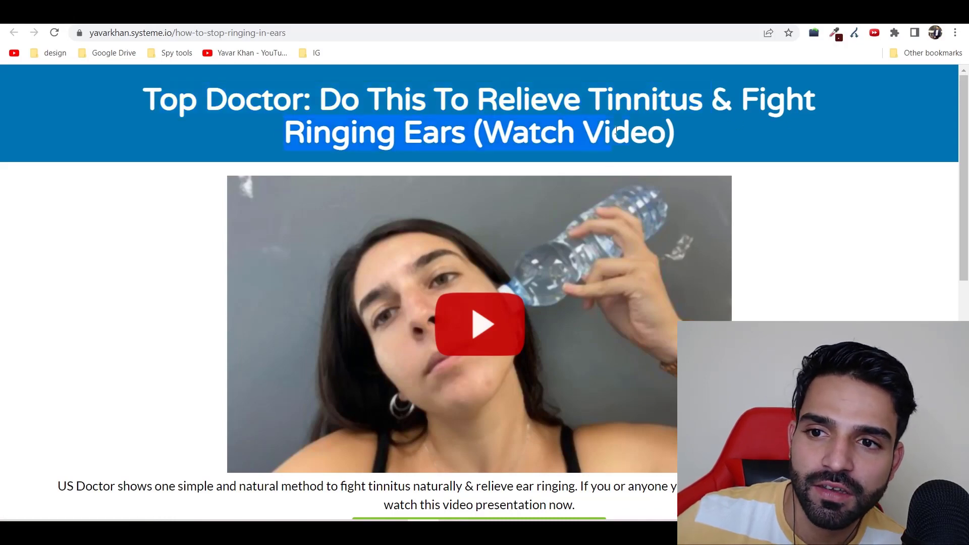
pyautogui.moveTo(617, 131); pyautogui.dragTo(686, 132)
pyautogui.scroll(-7, 591, 254)
pyautogui.scroll(7, 590, 255)
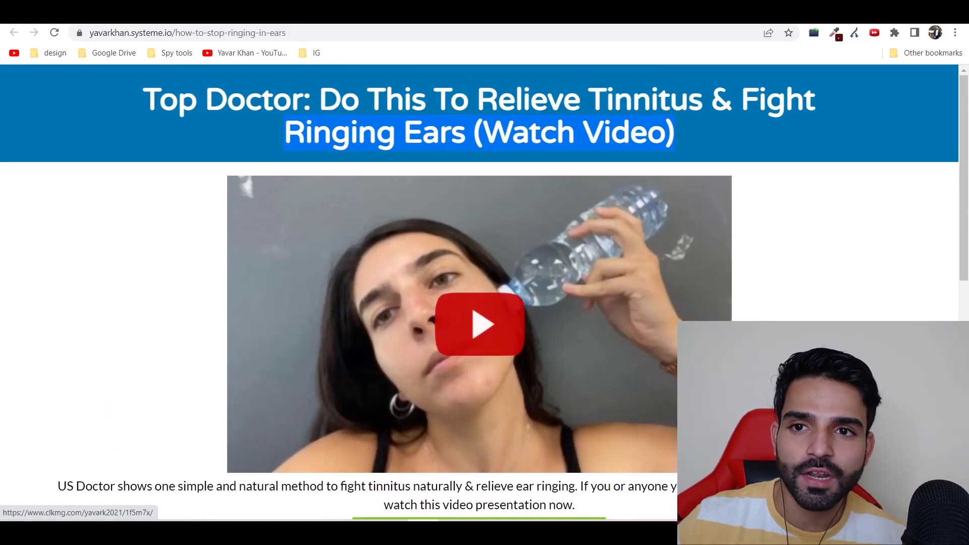
# Examine the best-cure-for-tinnitus review page for SonoVive, from its headline and benefits through to the footer disclaimer.
pyautogui.click(591, 255)
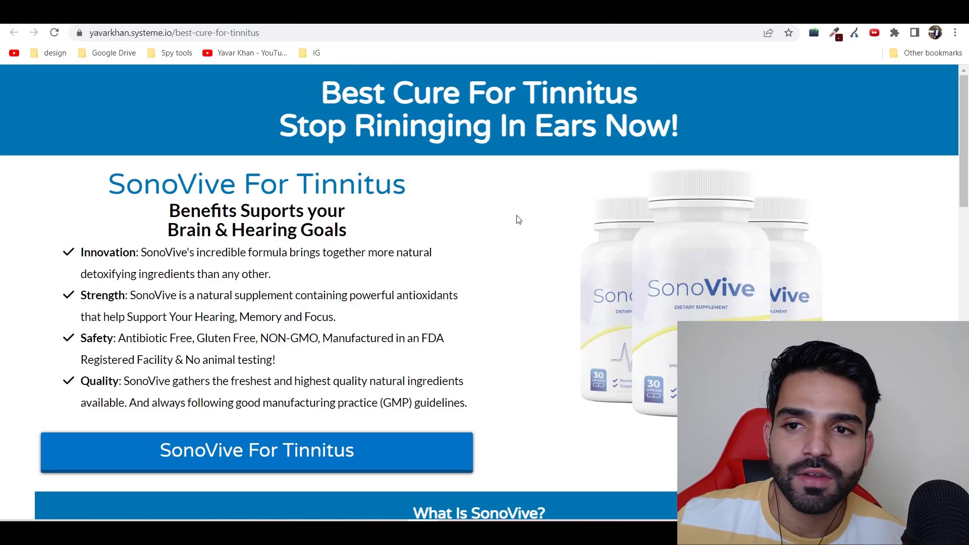
pyautogui.moveTo(312, 106); pyautogui.dragTo(694, 317)
pyautogui.scroll(1, 152, 131)
pyautogui.click(211, 133)
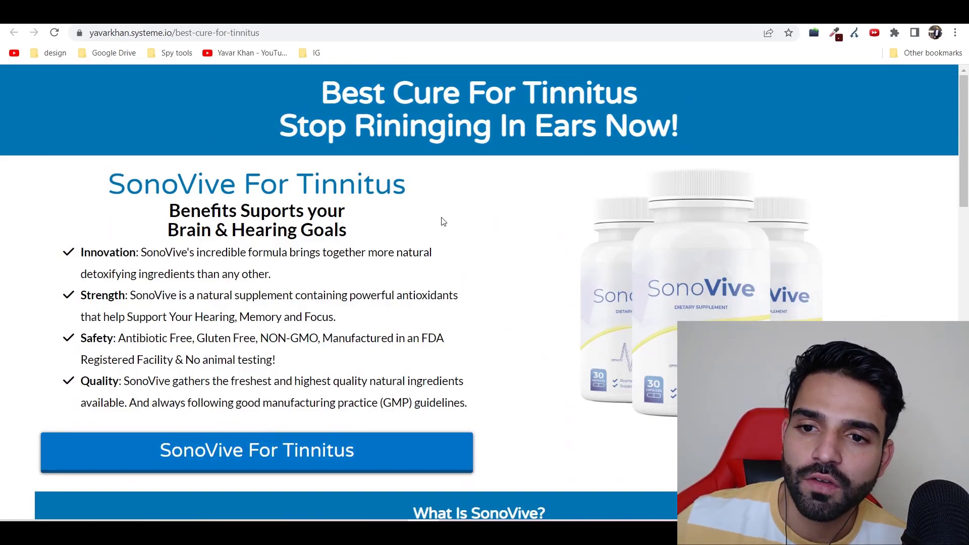
pyautogui.scroll(-8, 467, 222)
pyautogui.scroll(5, 400, 283)
pyautogui.scroll(-13, 399, 281)
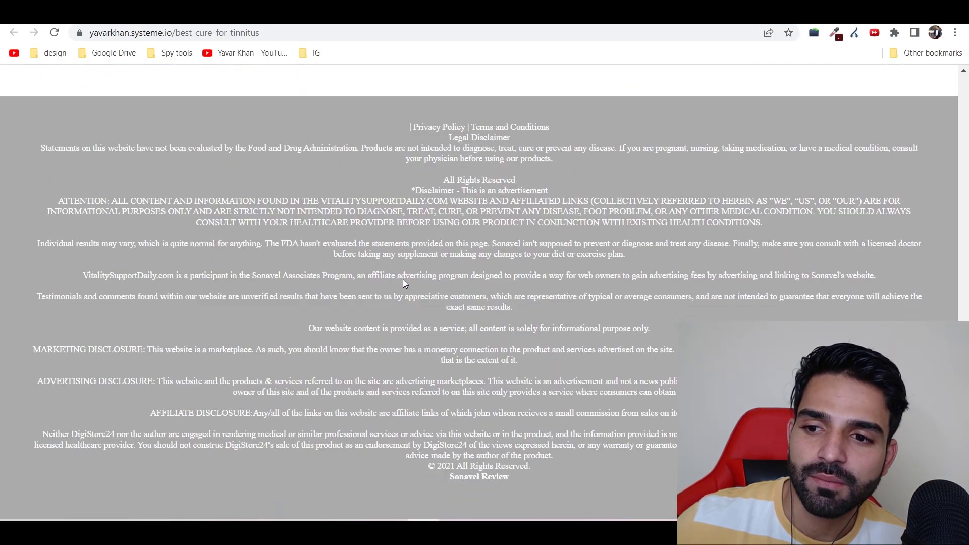
pyautogui.scroll(16, 402, 280)
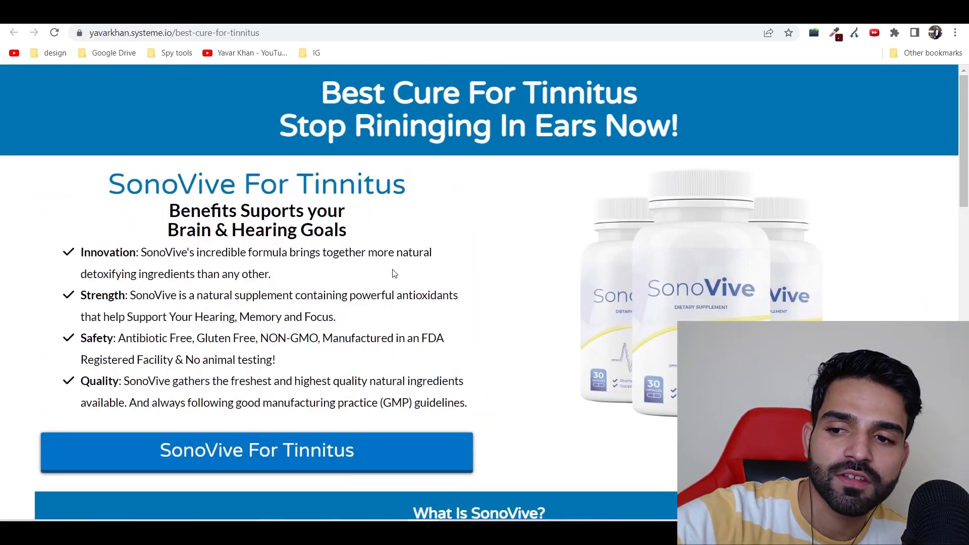
pyautogui.scroll(-7, 394, 271)
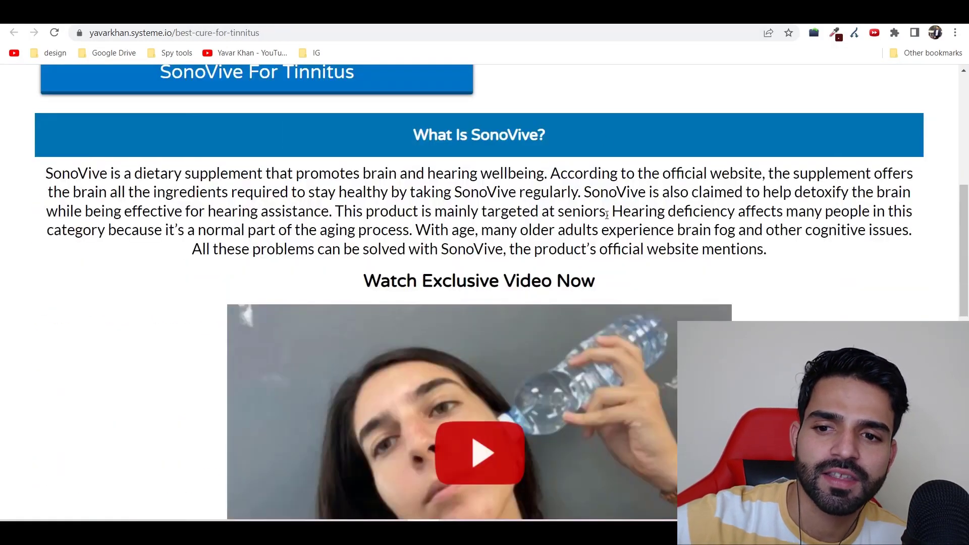
pyautogui.scroll(-6, 610, 257)
pyautogui.scroll(11, 629, 367)
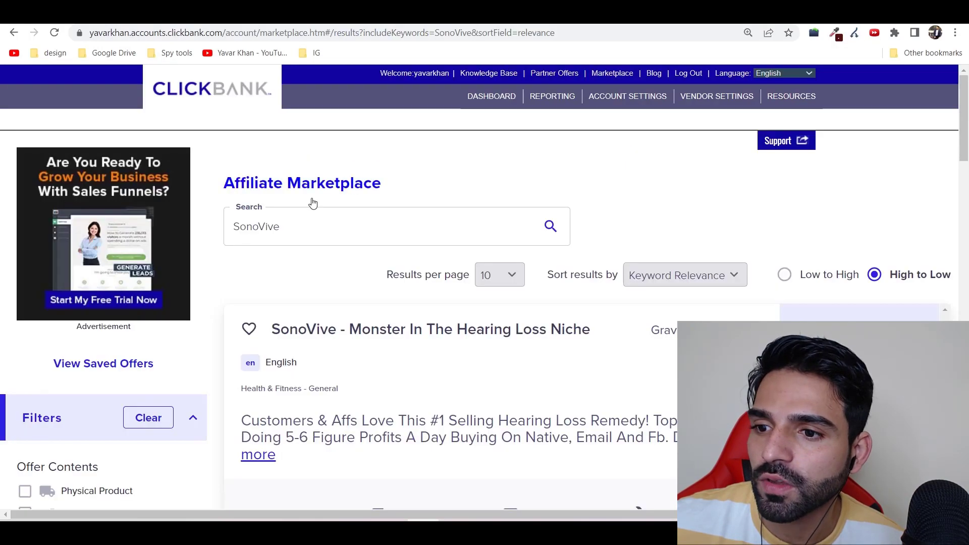
# Open the HopLink form for the SonoVive offer in the ClickBank marketplace and preview its sales page options.
pyautogui.scroll(-5, 676, 252)
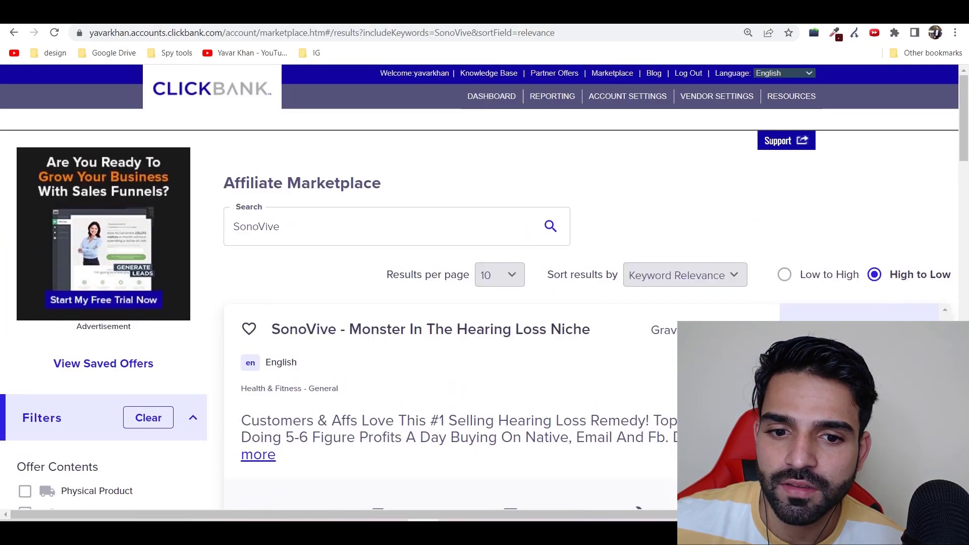
pyautogui.click(859, 419)
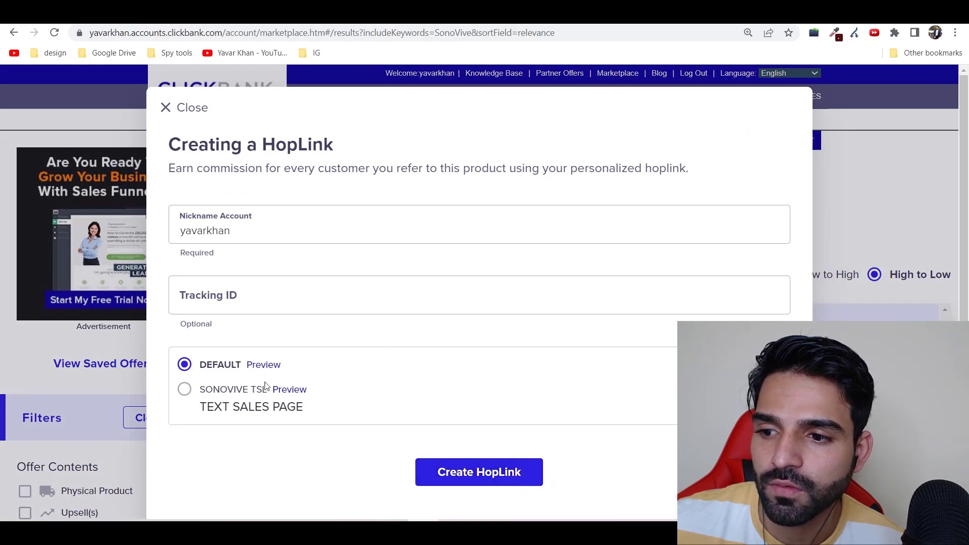
pyautogui.click(279, 370)
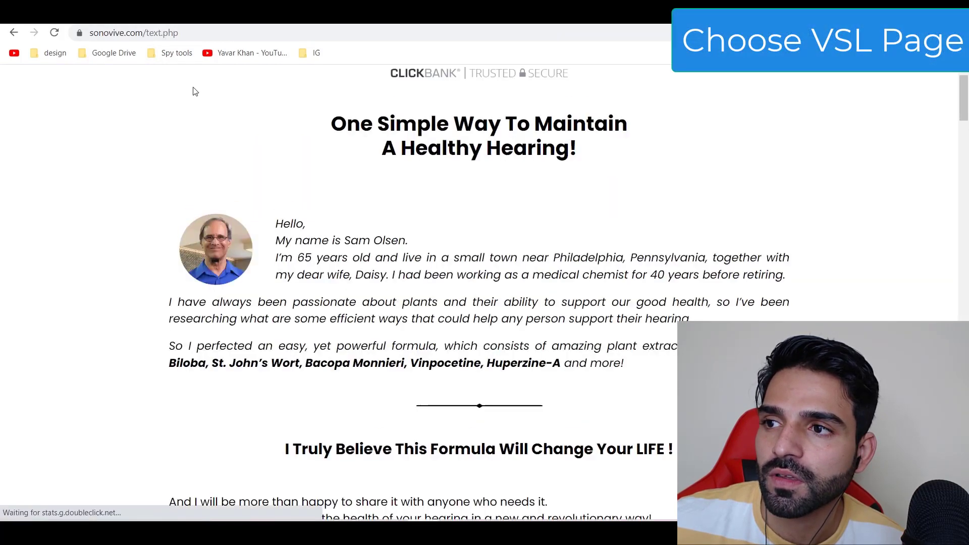
pyautogui.click(15, 32)
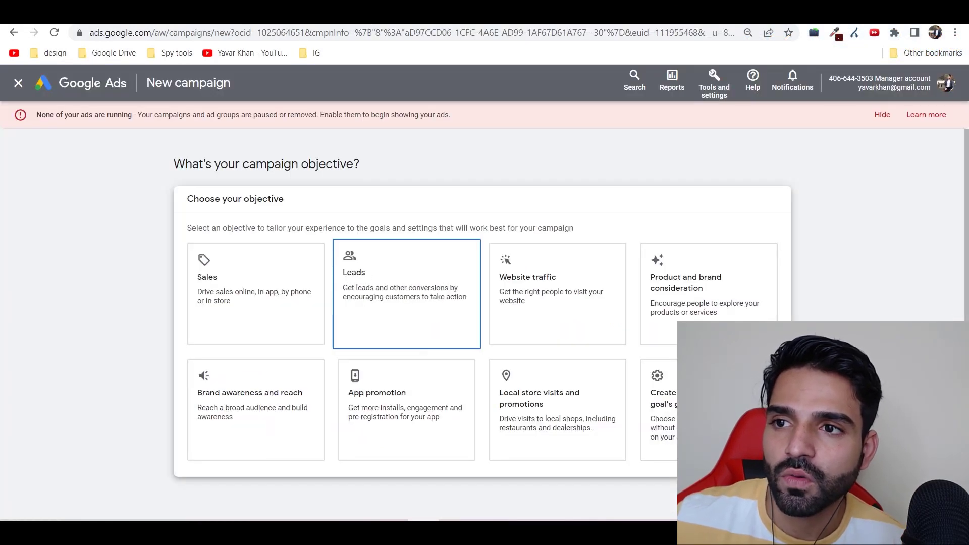
# Restart the new campaign setup in Google Ads with the Website traffic objective and the Search campaign type.
pyautogui.click(27, 86)
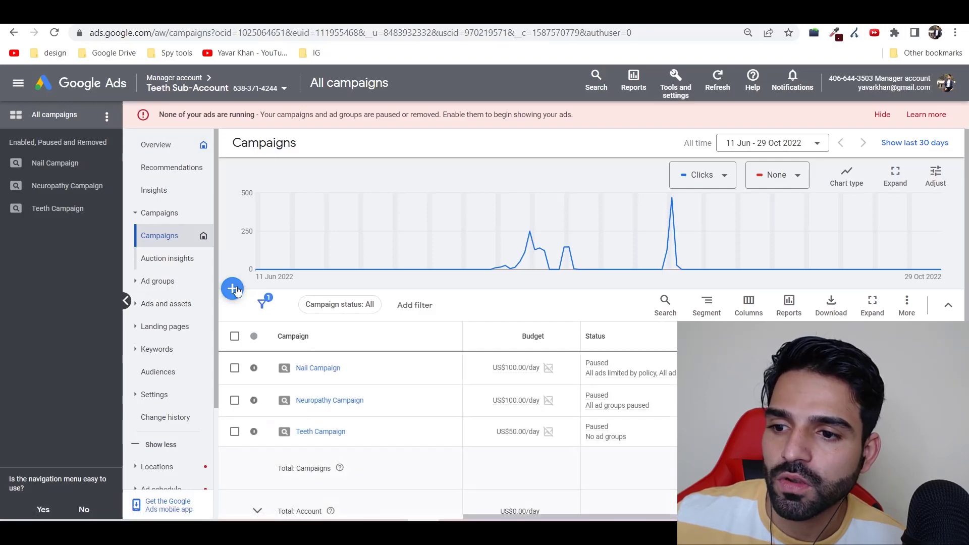
pyautogui.click(232, 288)
pyautogui.click(295, 299)
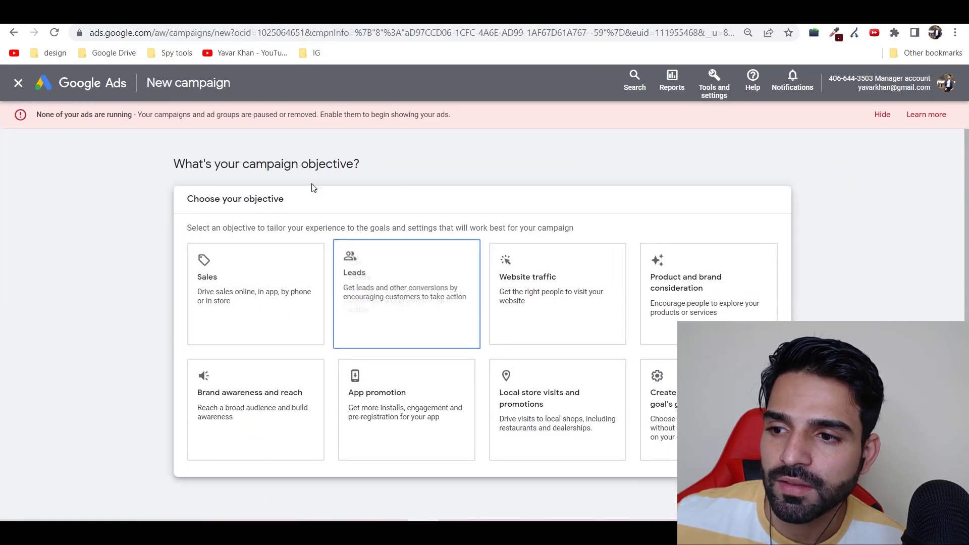
pyautogui.click(564, 284)
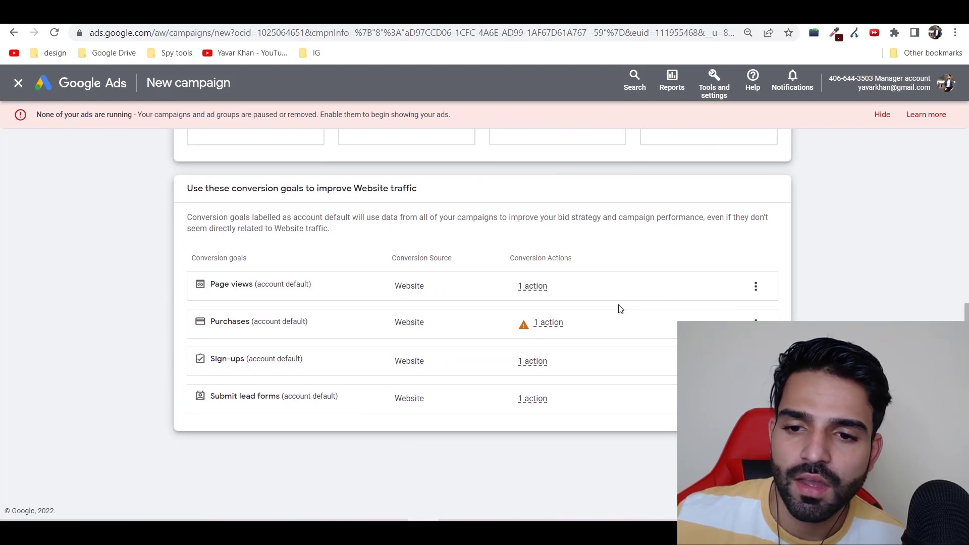
pyautogui.moveTo(645, 282)
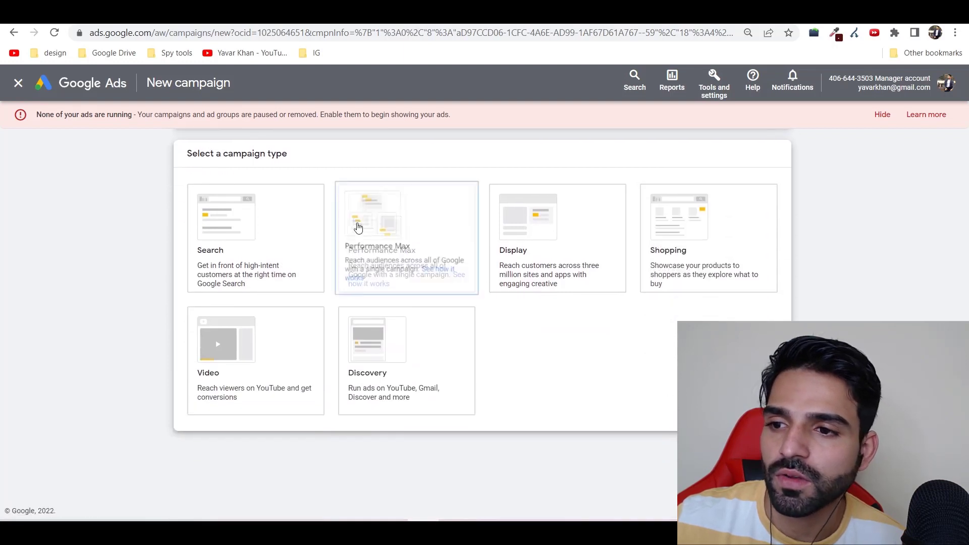
pyautogui.click(233, 275)
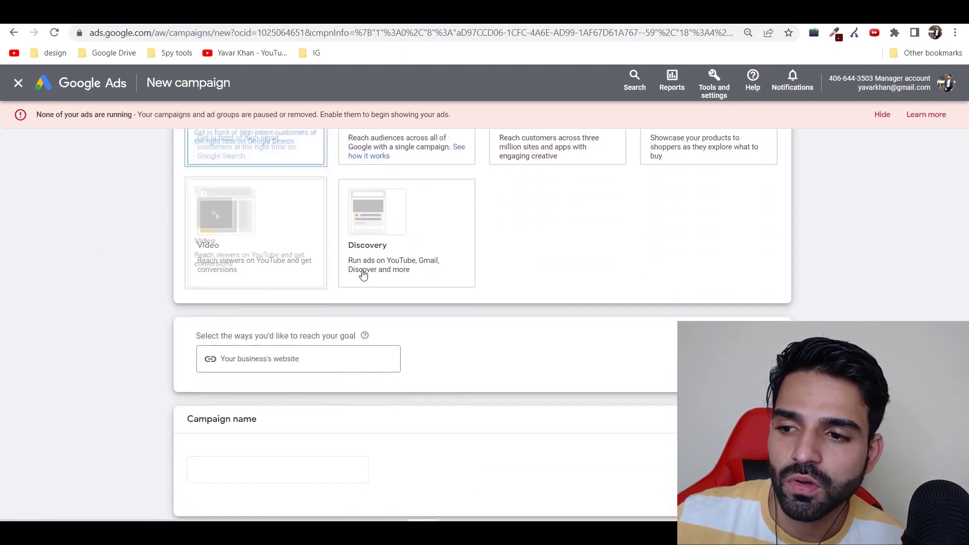
# Name the campaign Test and proceed to its bidding settings.
pyautogui.click(335, 379)
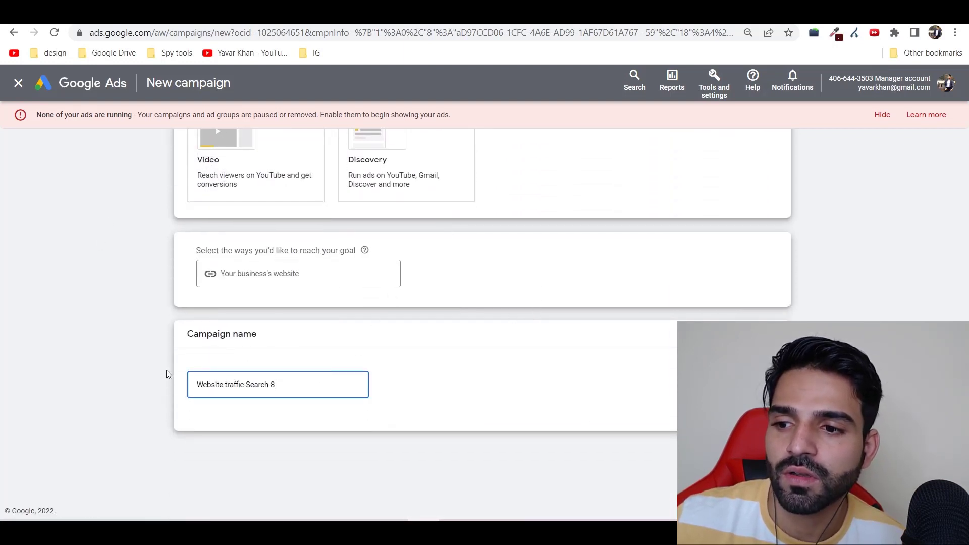
pyautogui.hotkey('ctrl', 'a')
pyautogui.write('Tes')
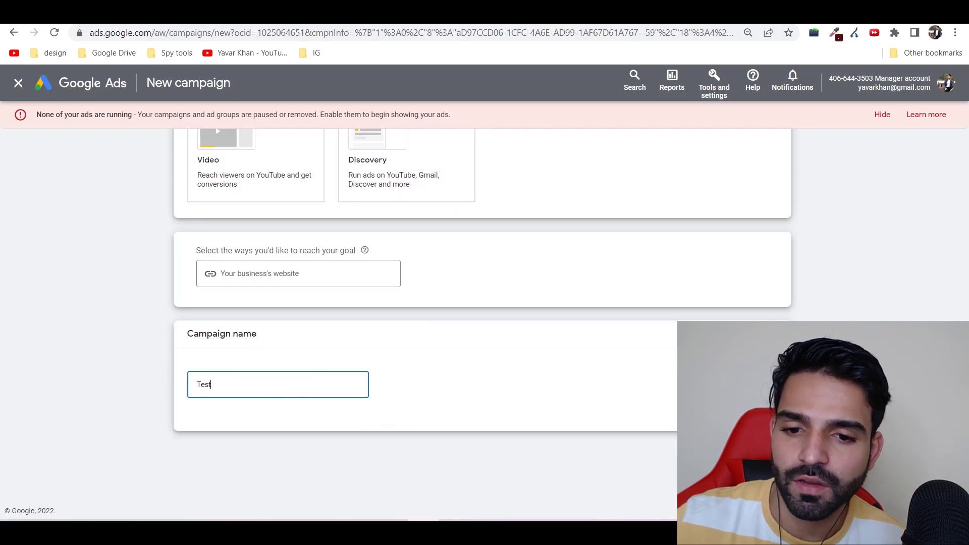
pyautogui.press('Return')
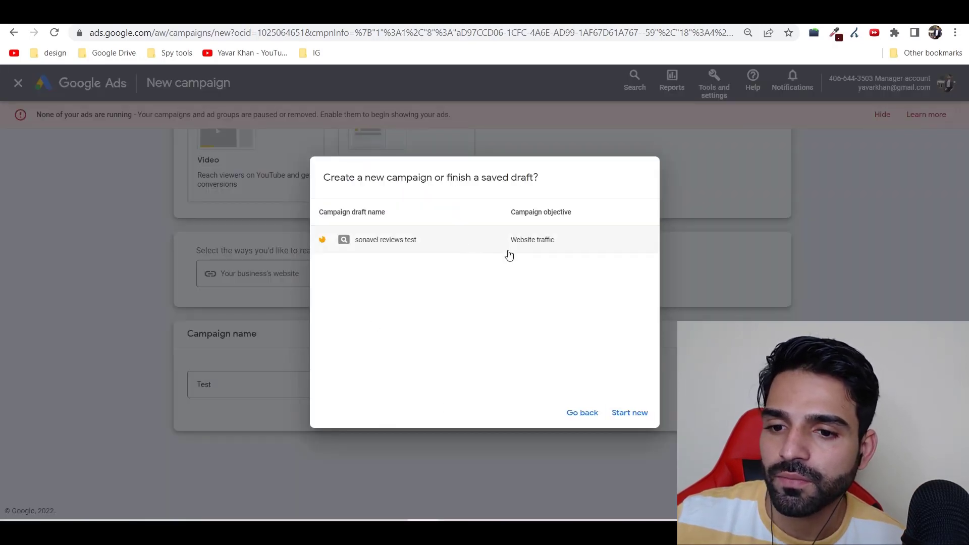
pyautogui.click(507, 252)
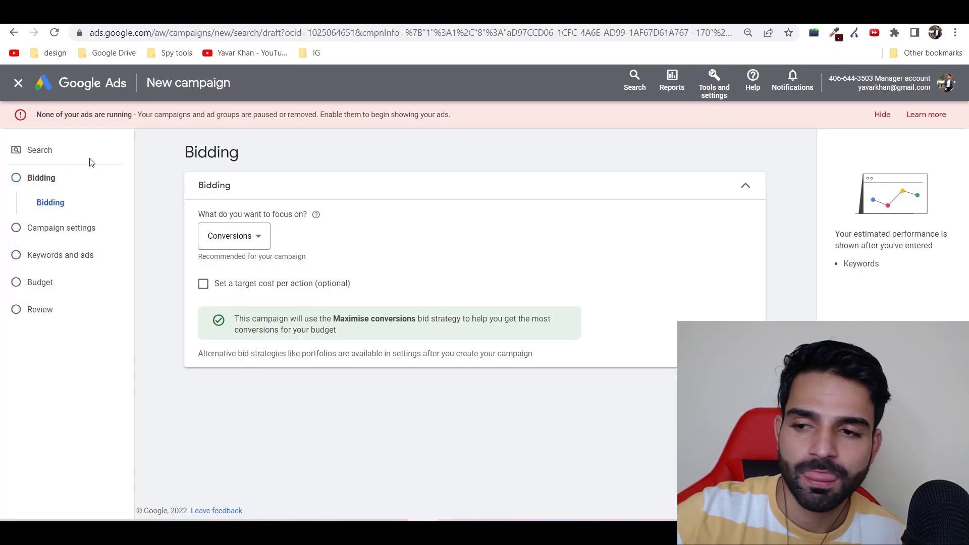
# Focus the bidding on Clicks with a maximum CPC bid limit of US$1 and proceed to the campaign settings.
pyautogui.click(240, 236)
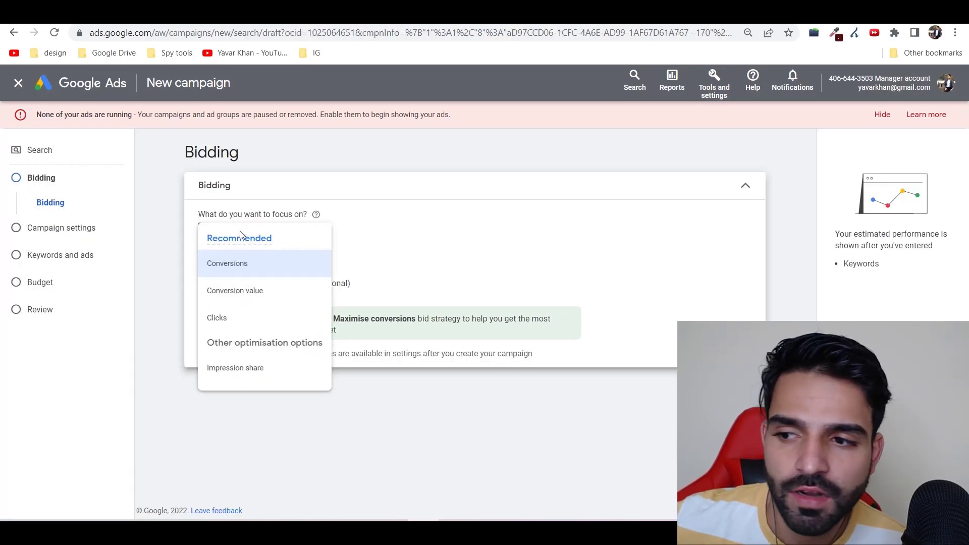
pyautogui.click(235, 321)
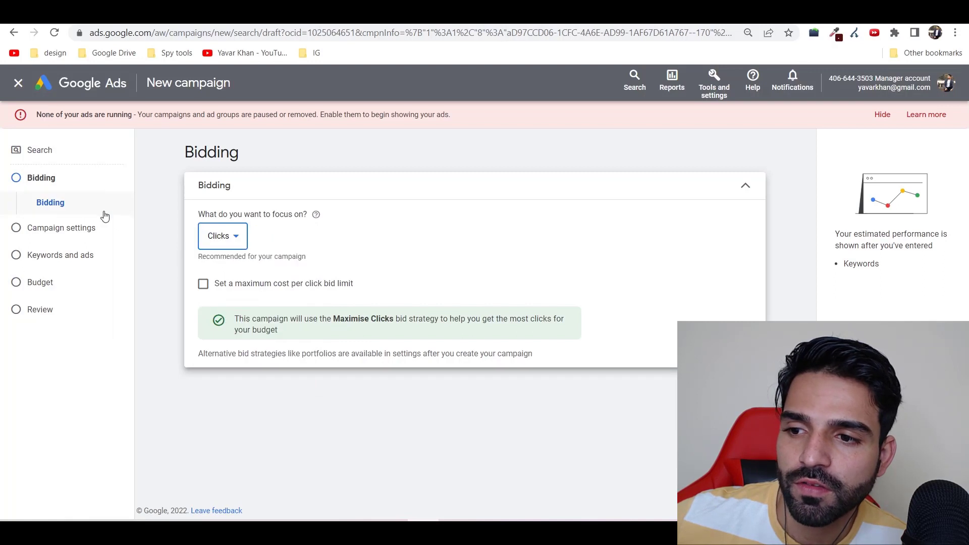
pyautogui.click(298, 285)
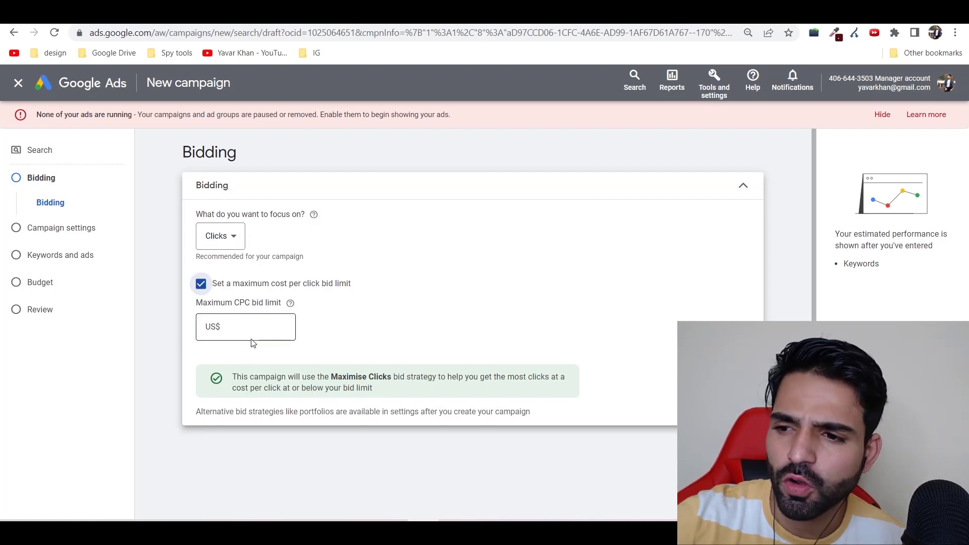
pyautogui.click(255, 323)
pyautogui.write('1')
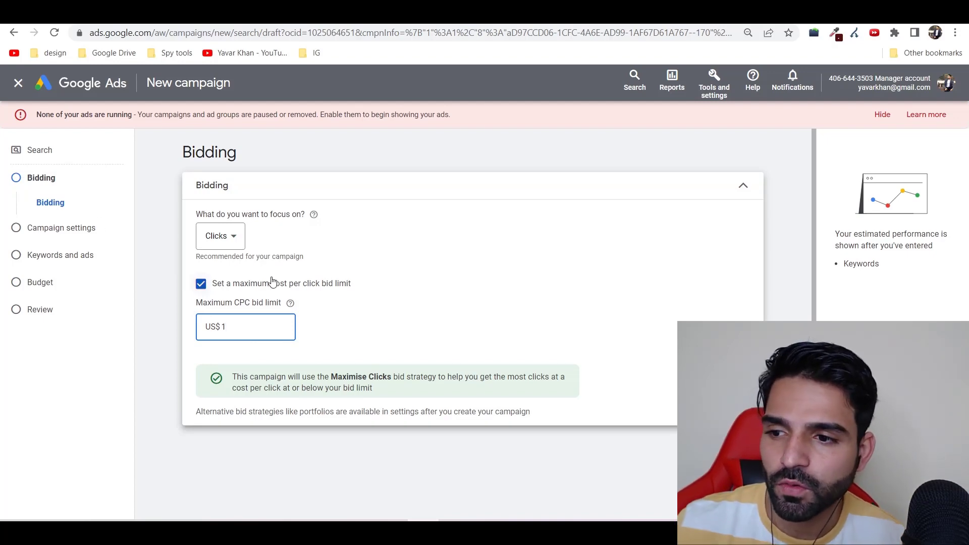
pyautogui.click(743, 450)
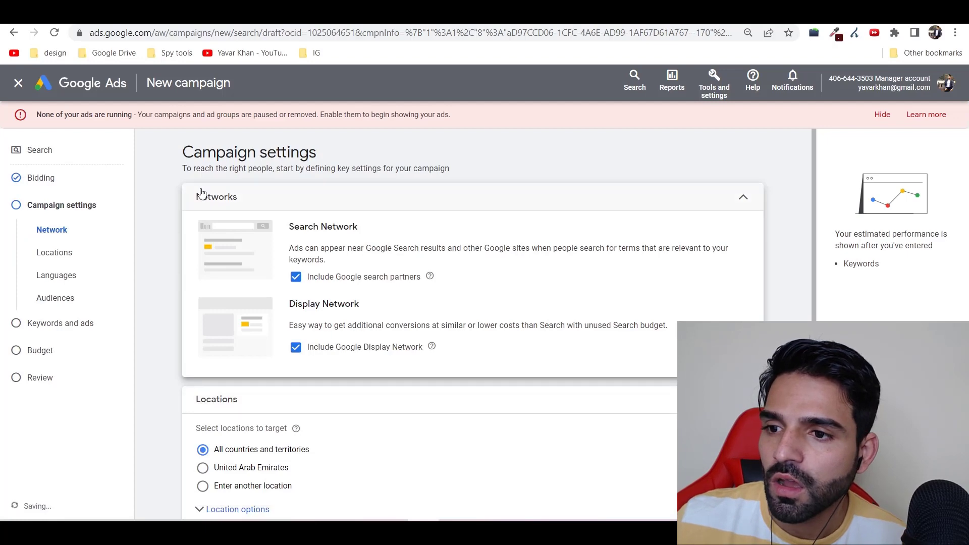
# Exclude the Google Display Network and open the advanced search for entering another target location.
pyautogui.click(296, 347)
pyautogui.scroll(-3, 302, 353)
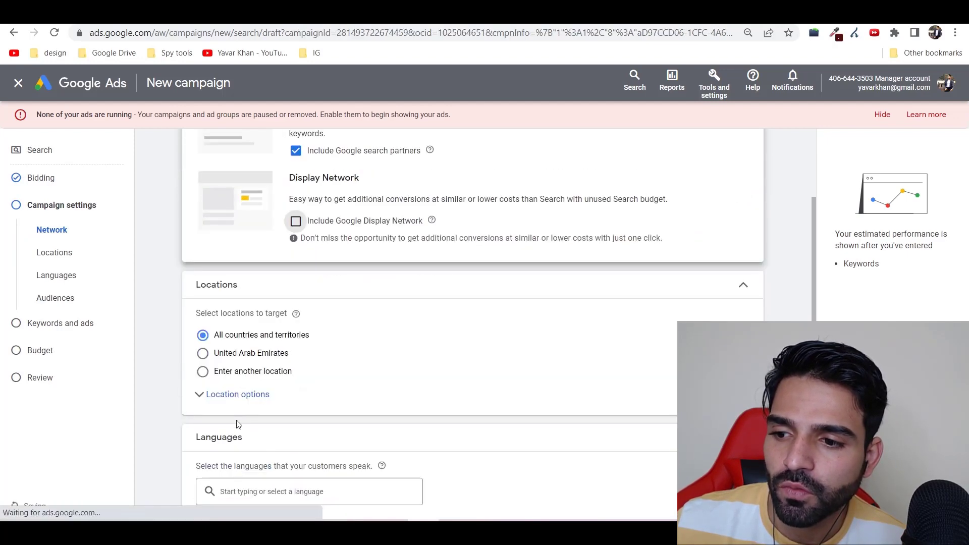
pyautogui.click(249, 374)
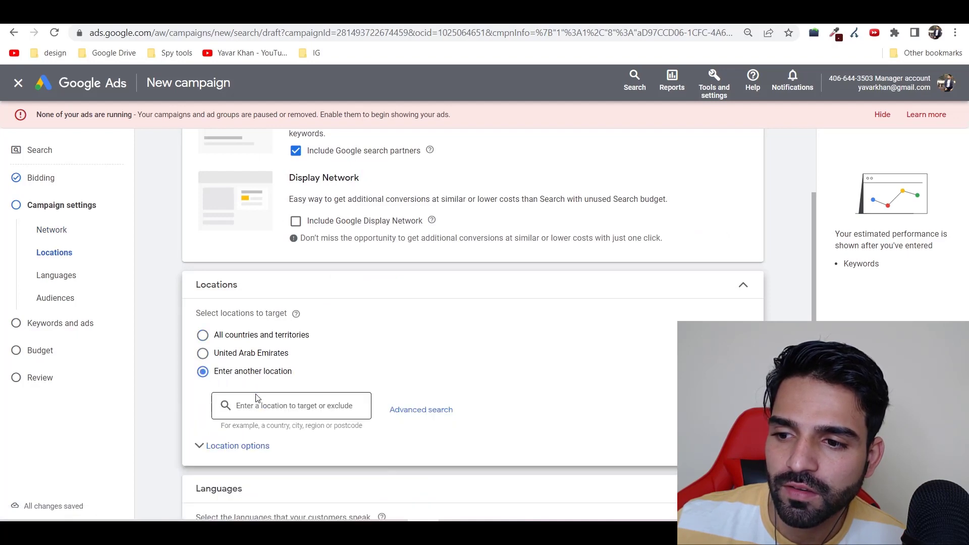
pyautogui.click(422, 410)
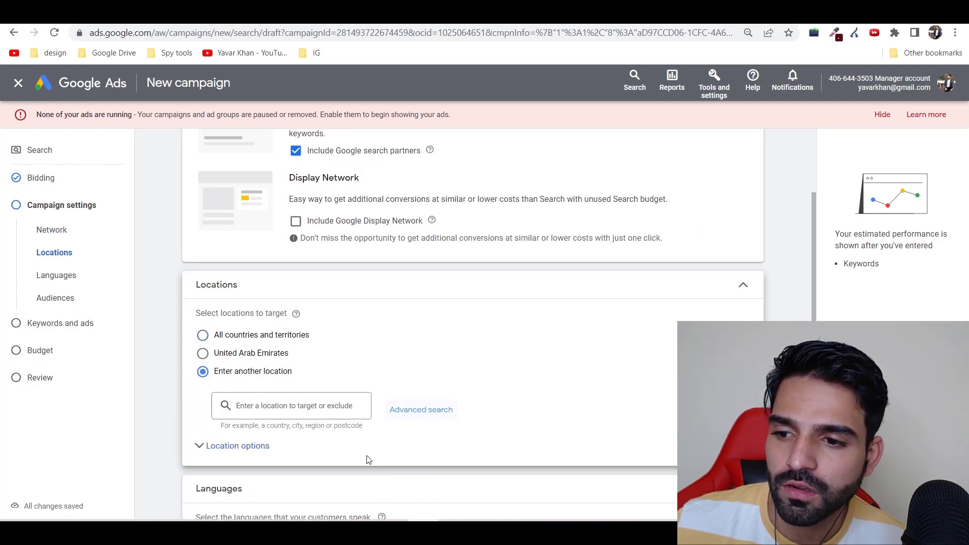
# Add the United States and Canada as targeted countries.
pyautogui.click(303, 198)
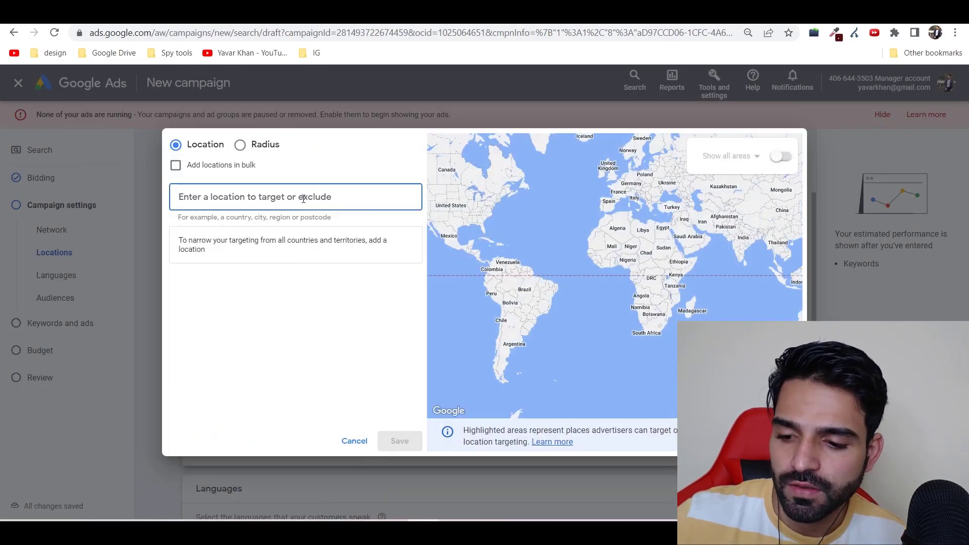
pyautogui.write('usa')
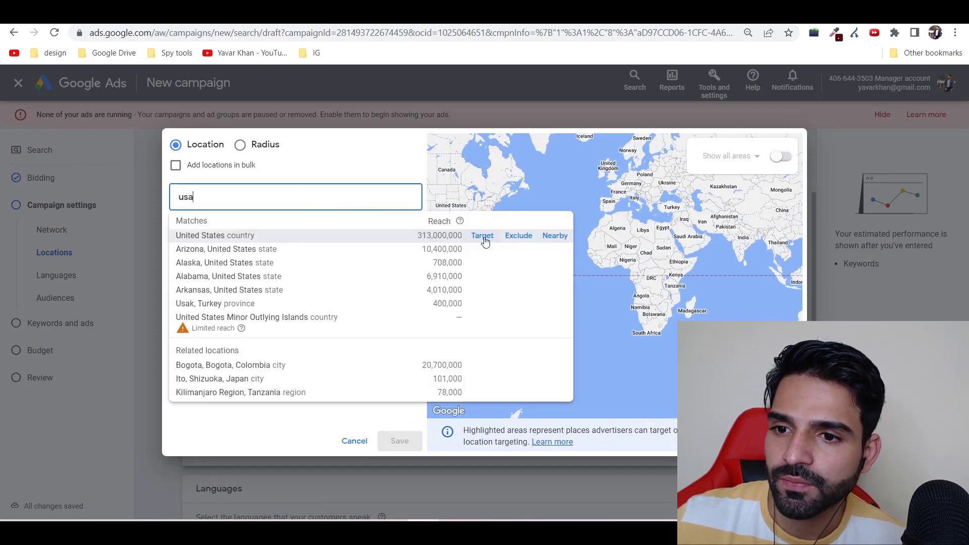
pyautogui.click(483, 236)
pyautogui.click(308, 202)
pyautogui.write('ca')
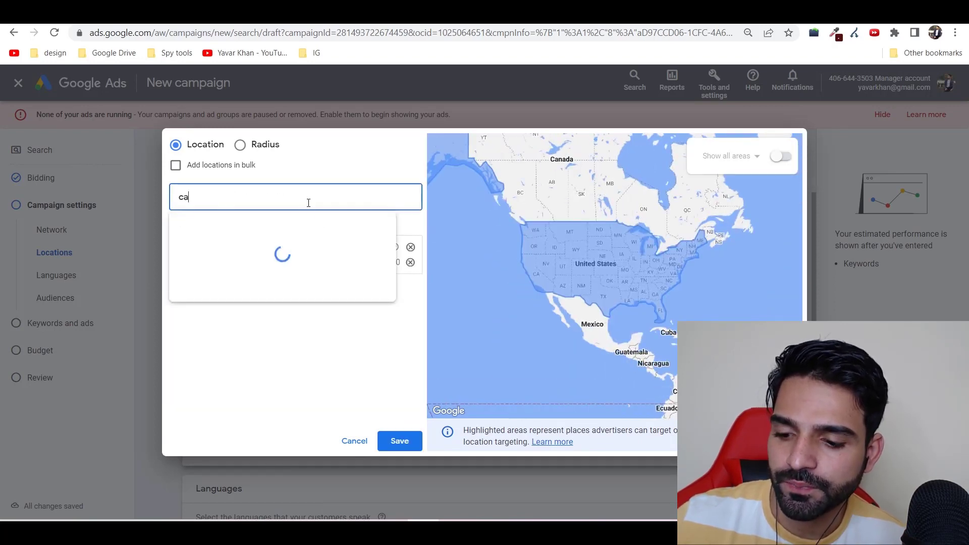
pyautogui.write('nada')
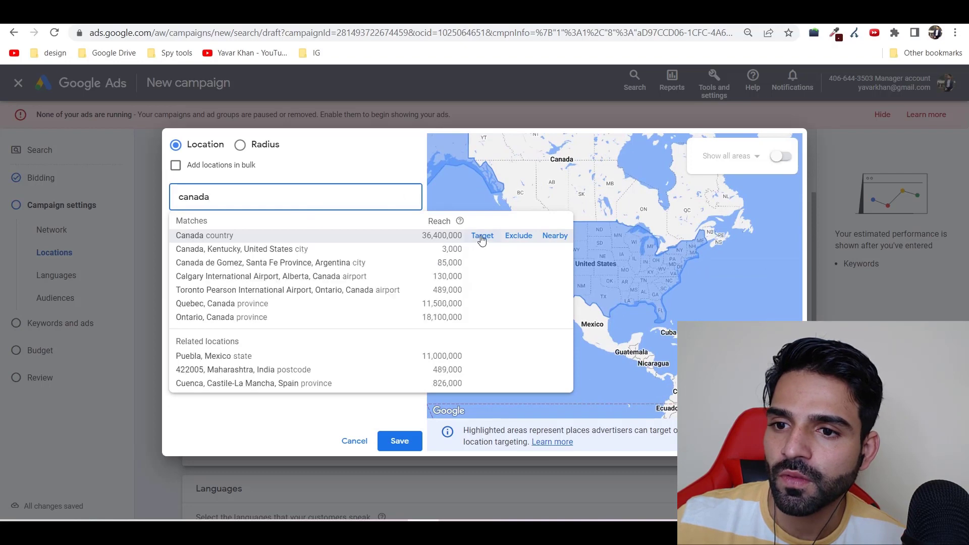
pyautogui.click(481, 236)
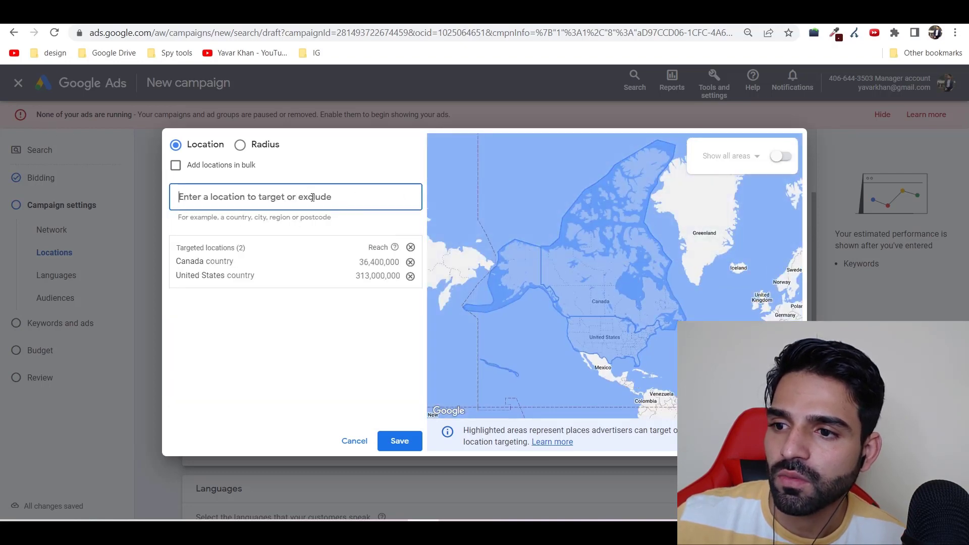
# Add Austria and New Zealand to the targeted countries and save the location list.
pyautogui.write('aust')
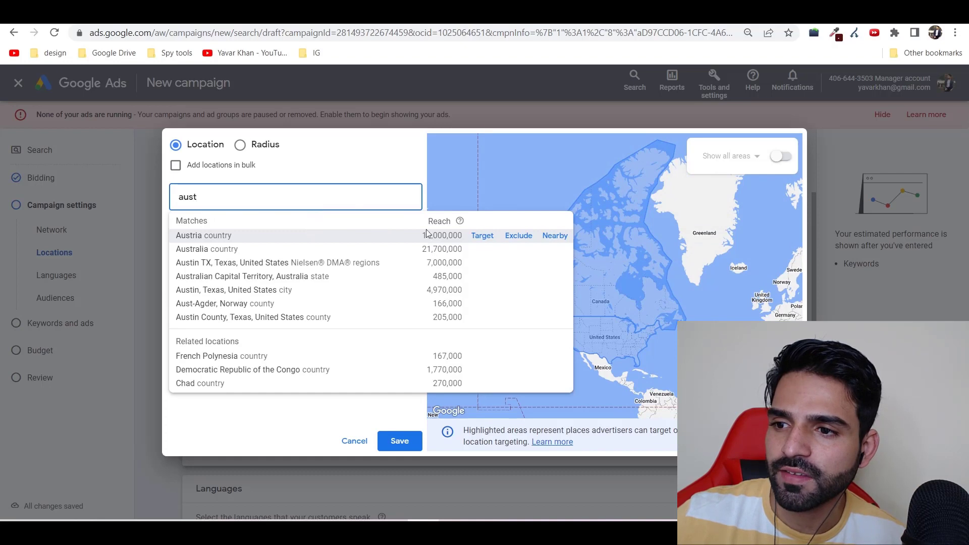
pyautogui.click(480, 236)
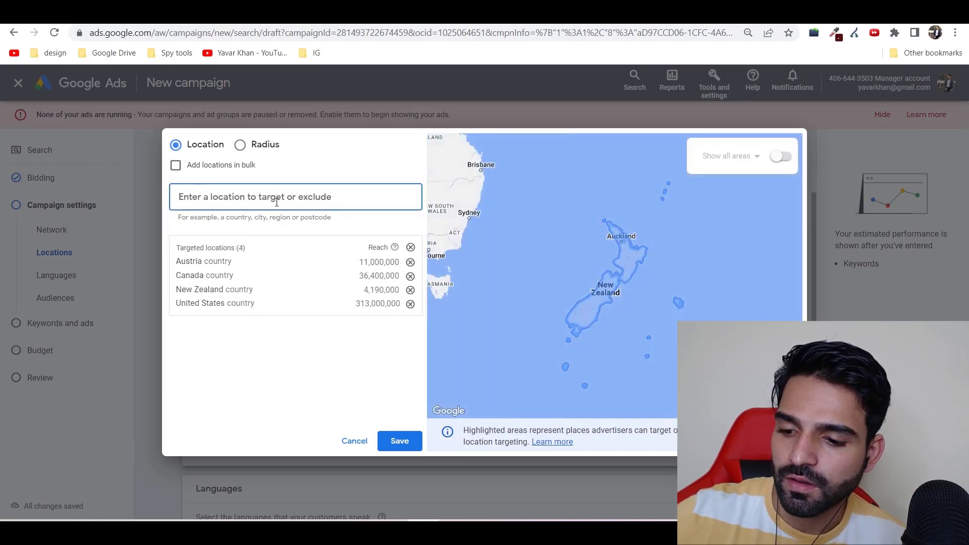
pyautogui.write('irea')
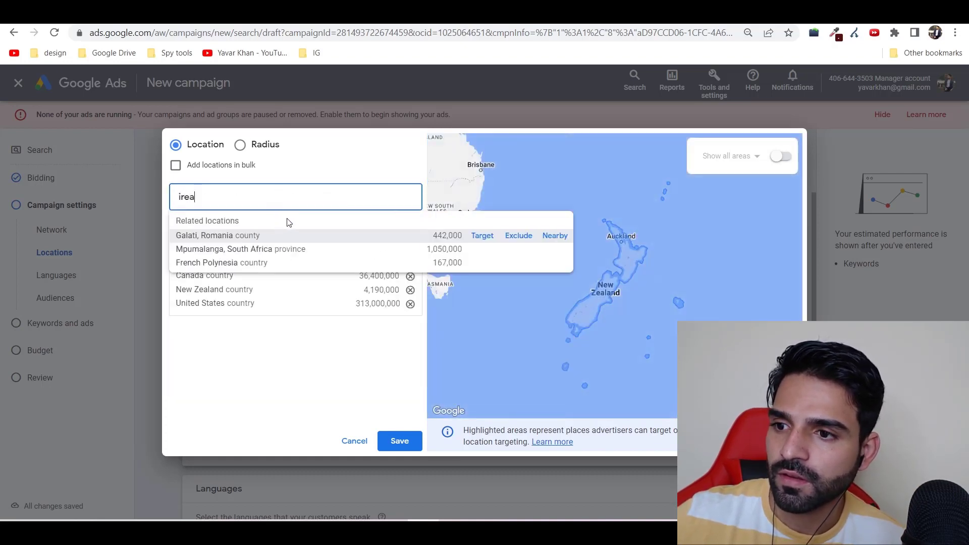
pyautogui.hotkey('ctrl', 'a')
pyautogui.press('BackSpace')
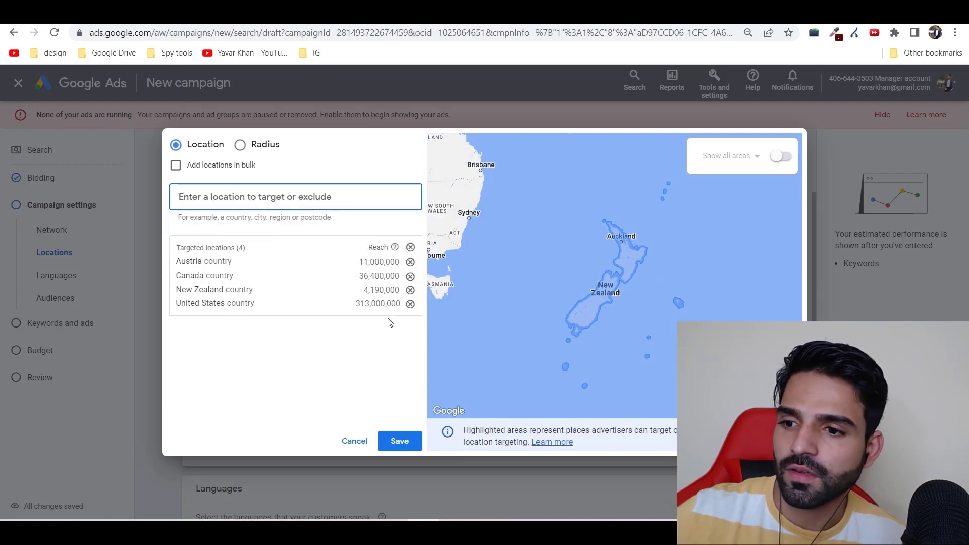
pyautogui.click(399, 441)
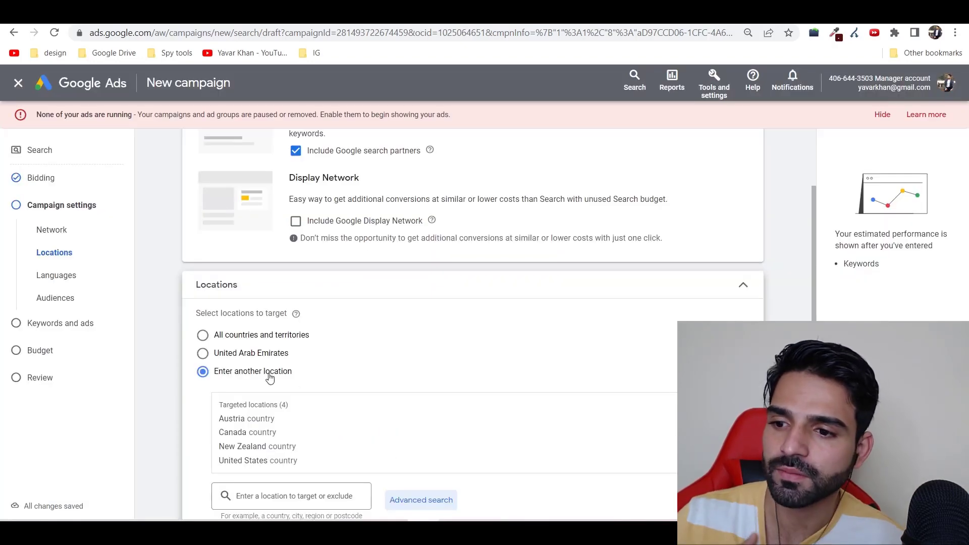
# Expand the audience segments and additional campaign settings for review, and proceed past the campaign settings.
pyautogui.scroll(-6, 336, 391)
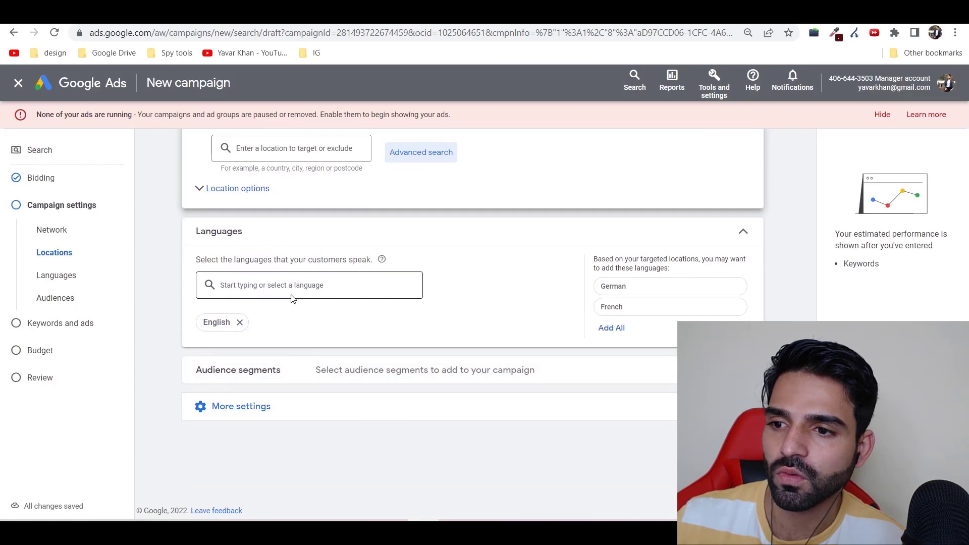
pyautogui.click(320, 367)
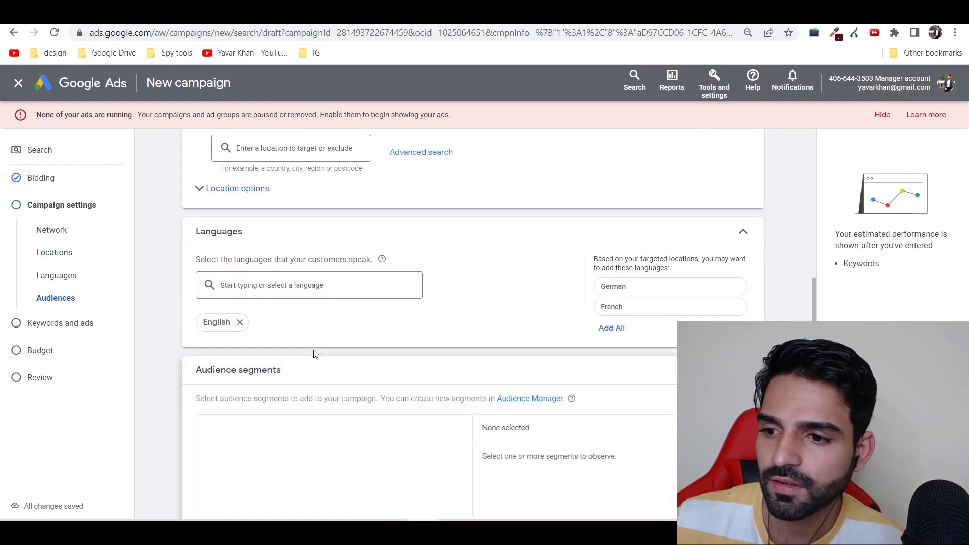
pyautogui.click(283, 405)
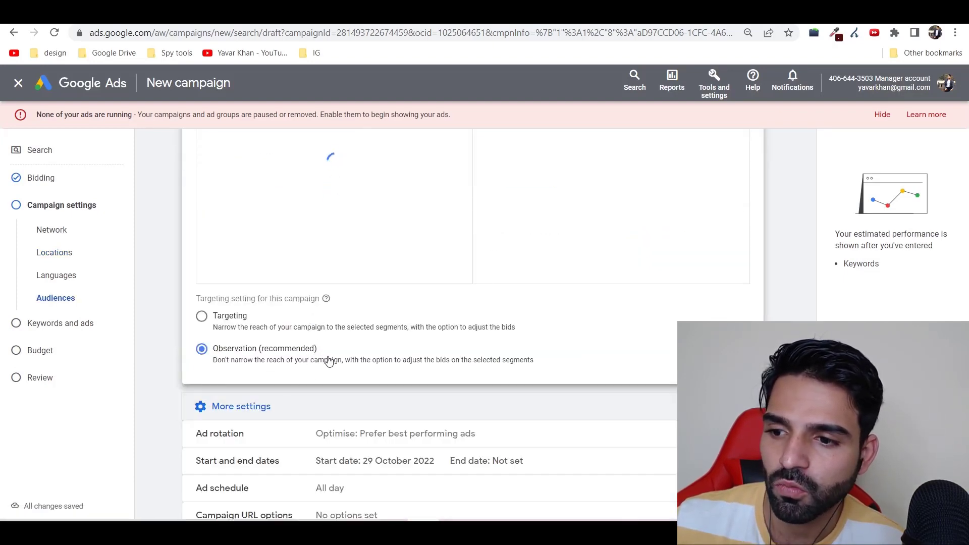
pyautogui.scroll(10, 353, 290)
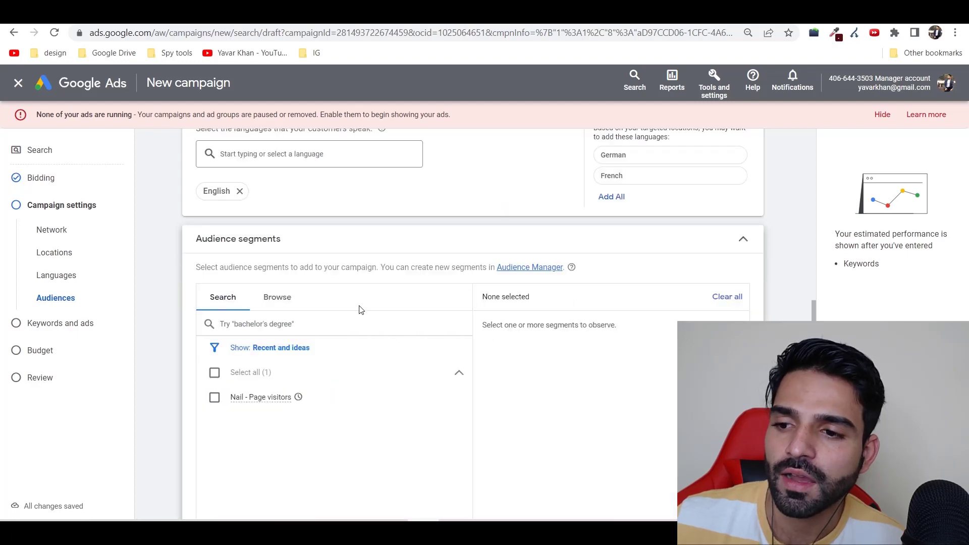
pyautogui.scroll(3, 318, 293)
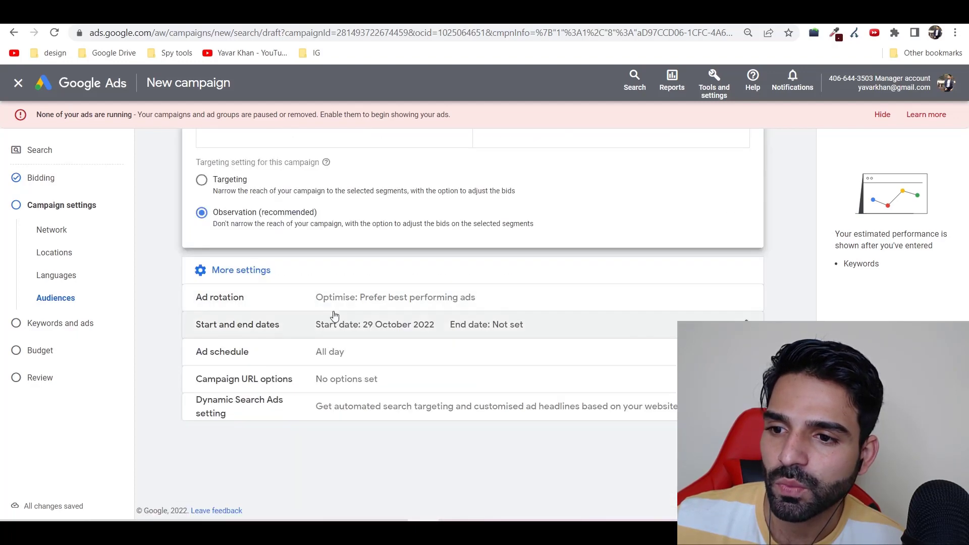
pyautogui.click(744, 445)
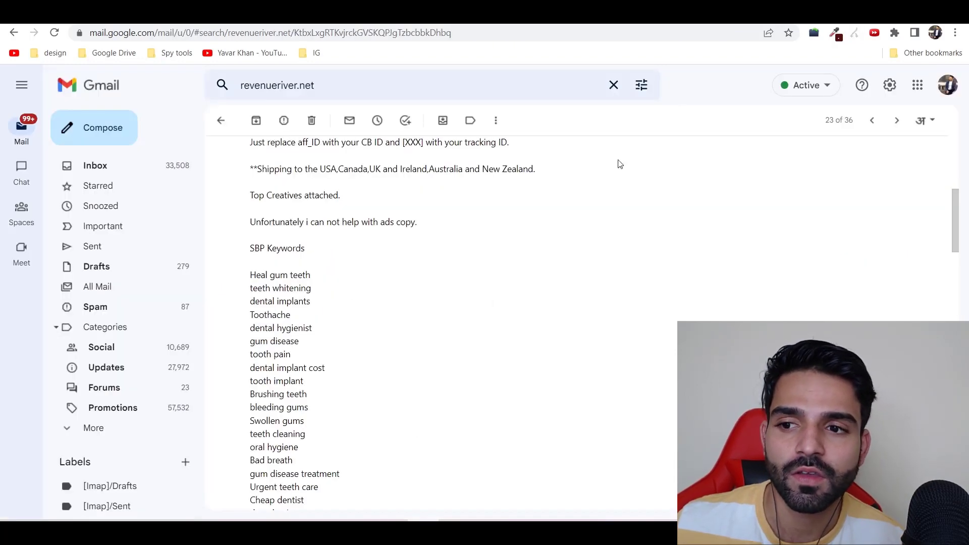
# Switch to Gmail and examine the Steel Bite Pro keyword list in the Revenue River affiliate manager's reply.
pyautogui.scroll(5, 569, 288)
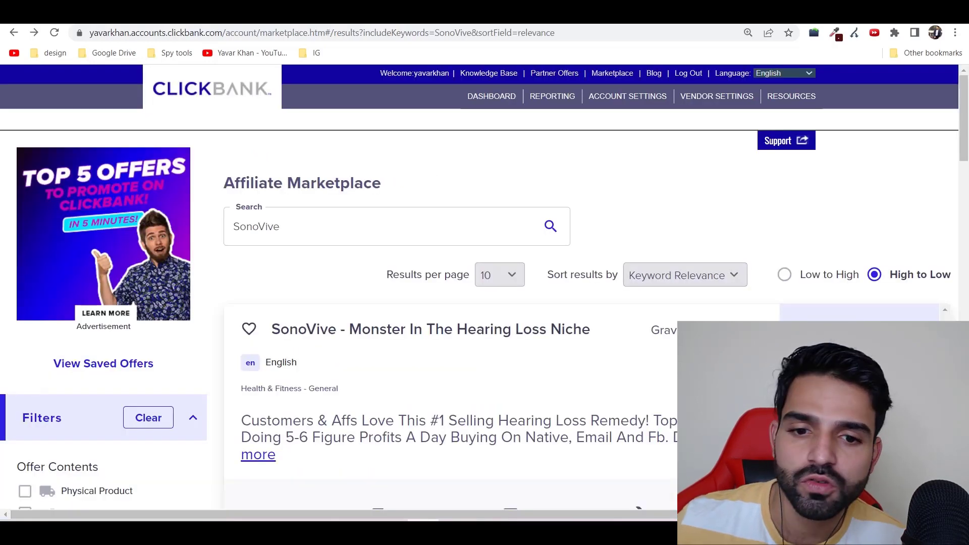
pyautogui.scroll(-3, 485, 286)
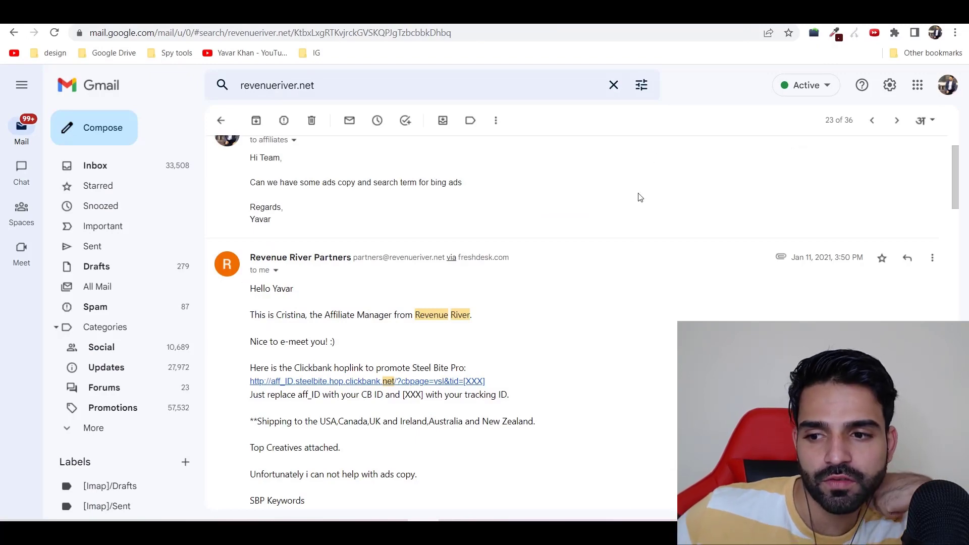
pyautogui.scroll(-7, 471, 331)
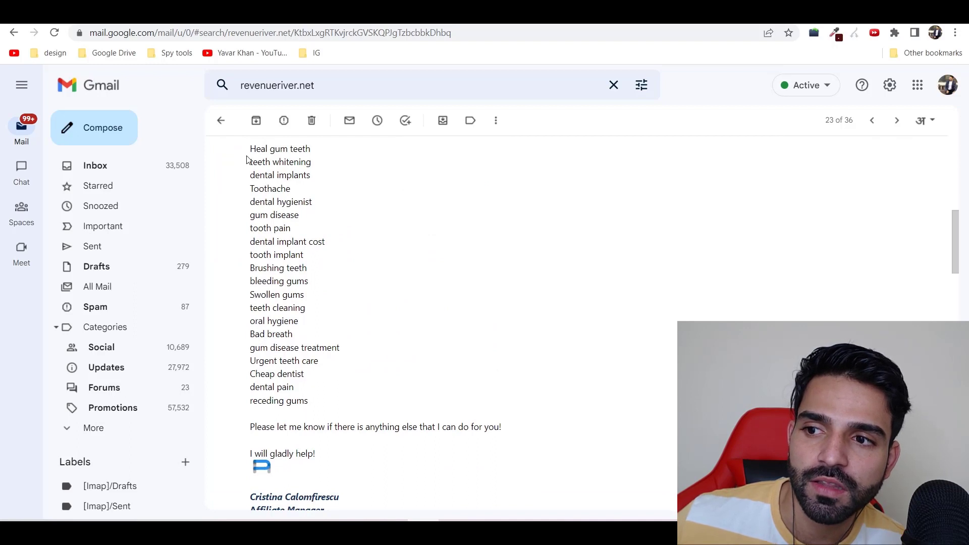
pyautogui.moveTo(251, 147)
pyautogui.mouseDown()
pyautogui.moveTo(310, 283)
pyautogui.moveTo(337, 402)
pyautogui.mouseUp()
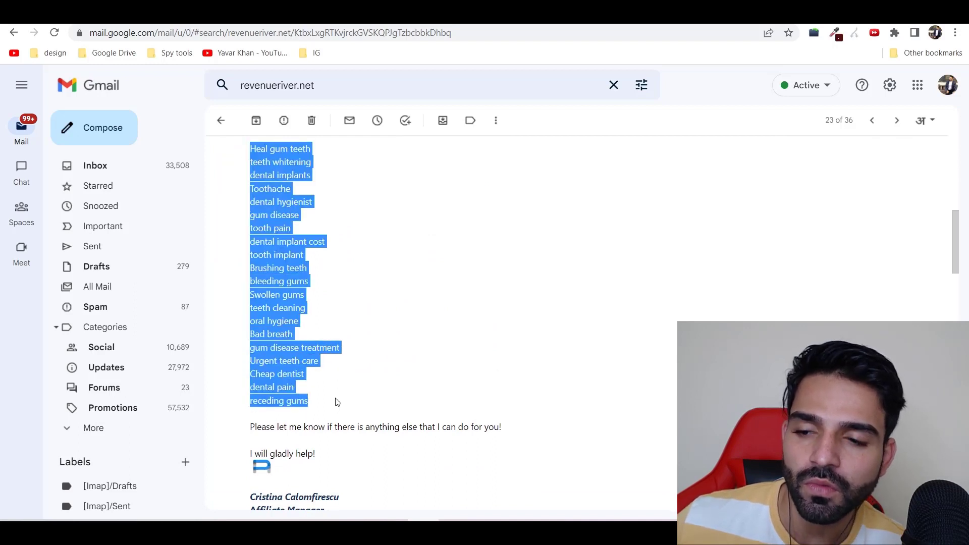
pyautogui.scroll(2, 327, 309)
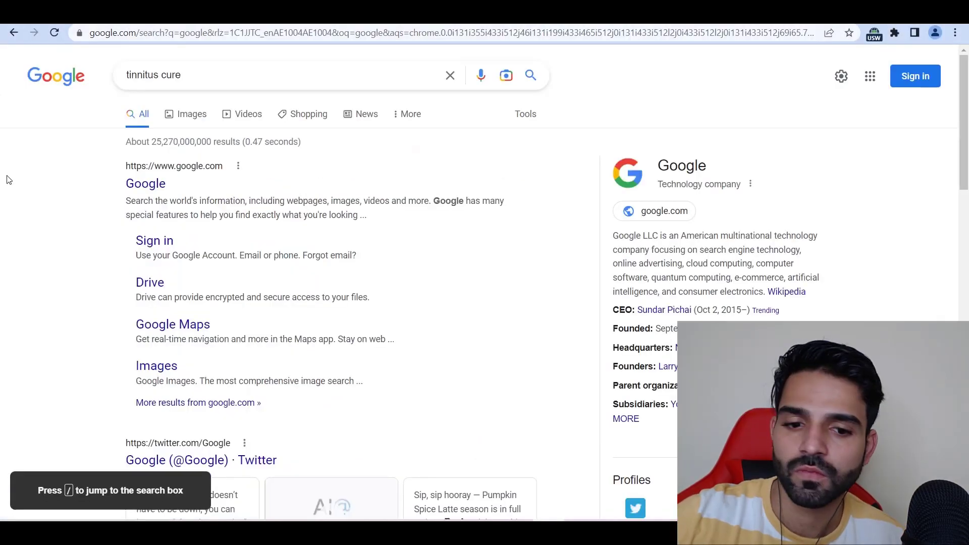
# Search Google for tinnitus cure and examine the ads among the results.
pyautogui.click(241, 76)
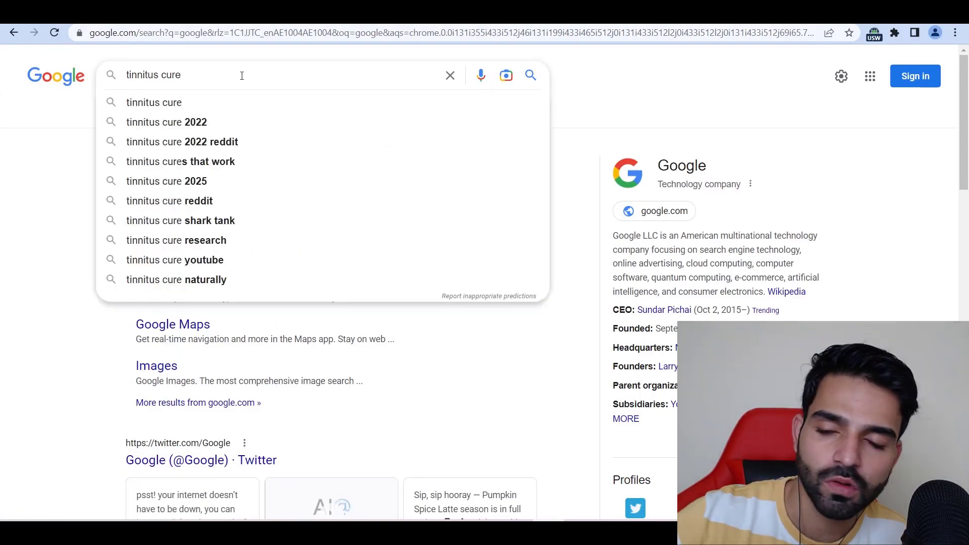
pyautogui.press('Return')
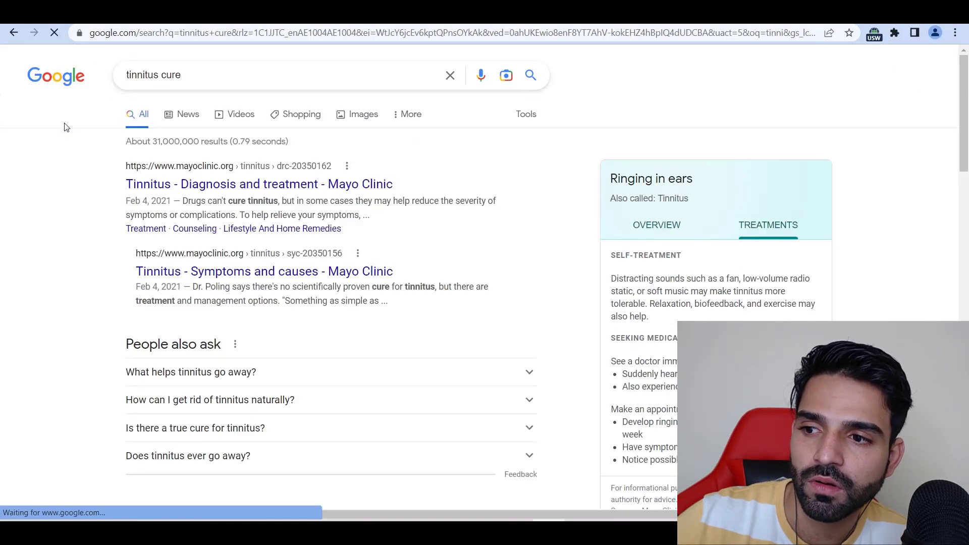
pyautogui.scroll(-15, 80, 188)
pyautogui.scroll(3, 85, 184)
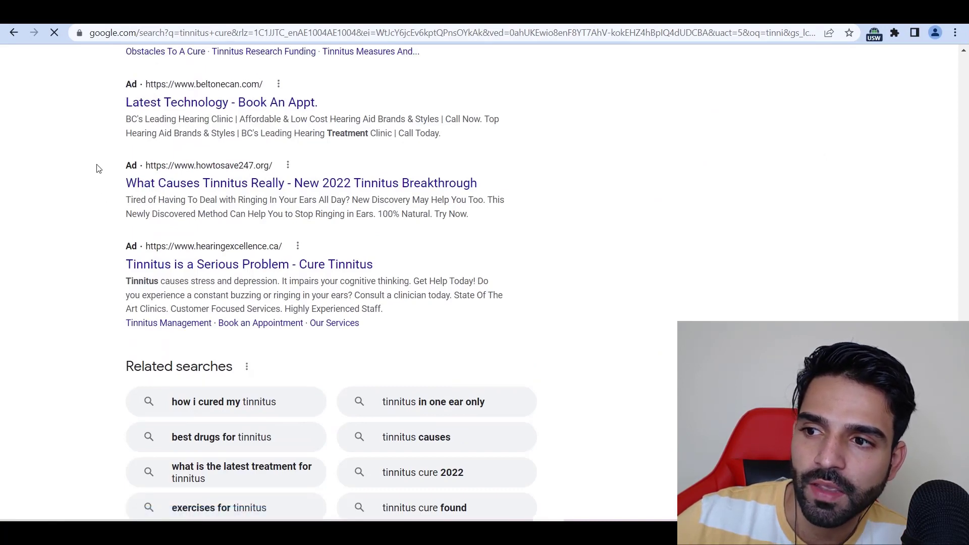
# Open the howtosave247.org tinnitus ad, examine its landing page and follow it through to the promoted offer's video page.
pyautogui.click(381, 183)
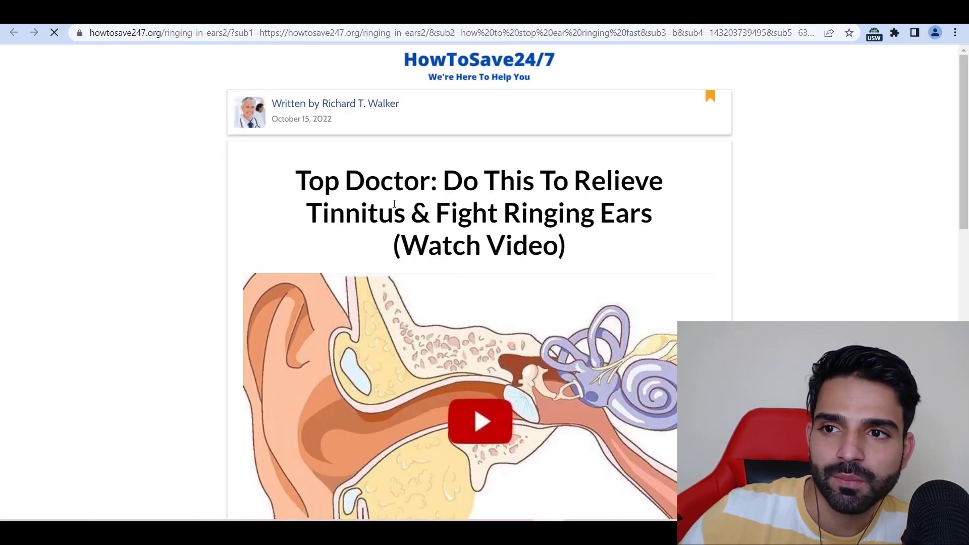
pyautogui.scroll(-10, 383, 204)
pyautogui.scroll(4, 454, 303)
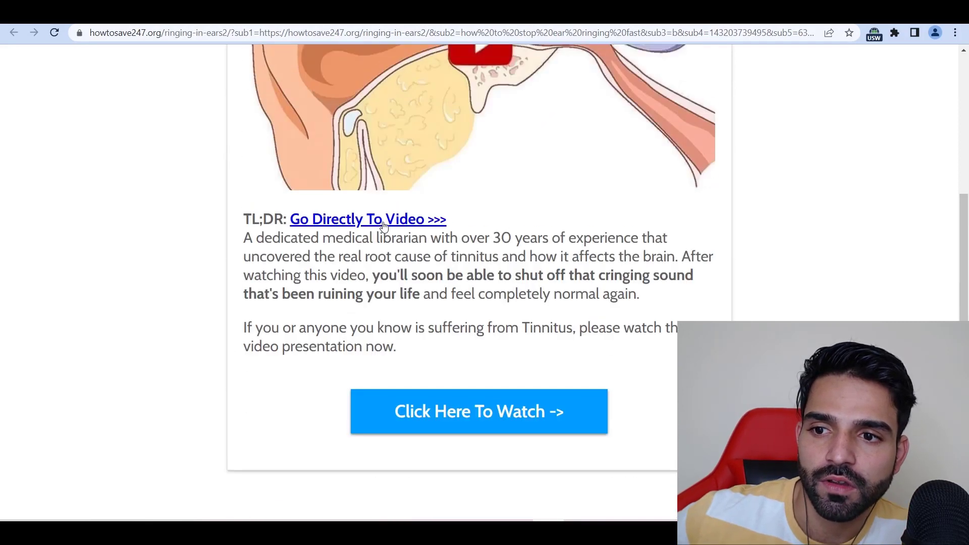
pyautogui.click(513, 410)
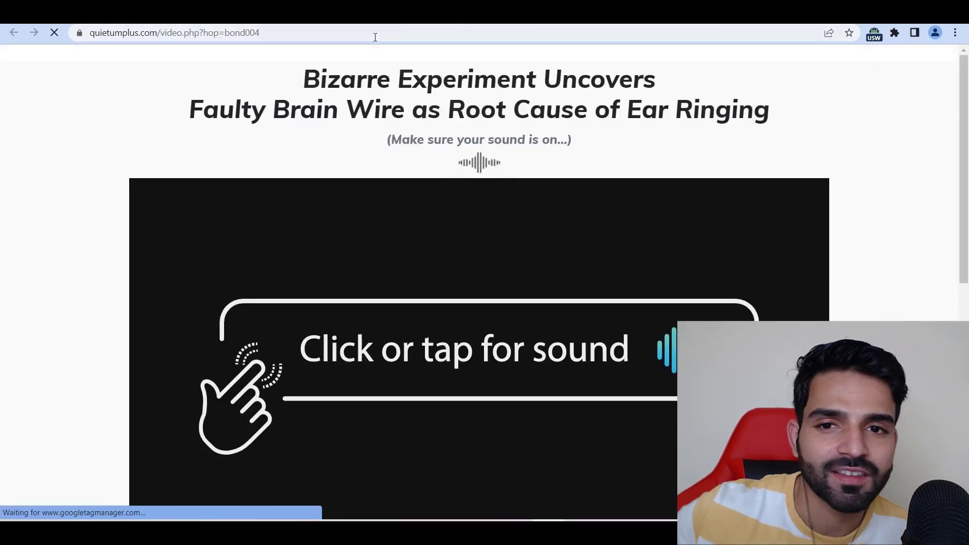
# Copy the product name quietumplus from the offer page's address and search the ClickBank marketplace for it.
pyautogui.click(120, 30)
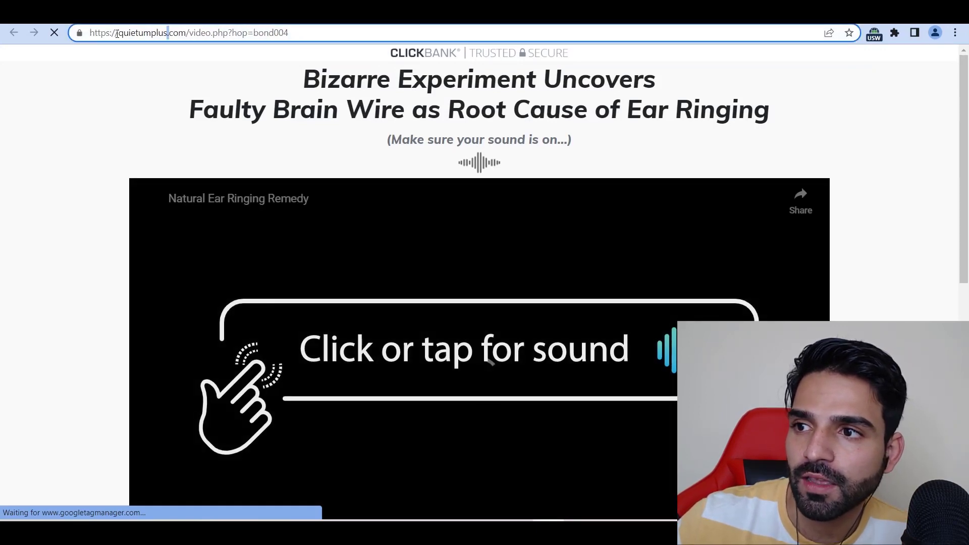
pyautogui.moveTo(119, 32); pyautogui.dragTo(167, 32)
pyautogui.hotkey('ctrl', 'c')
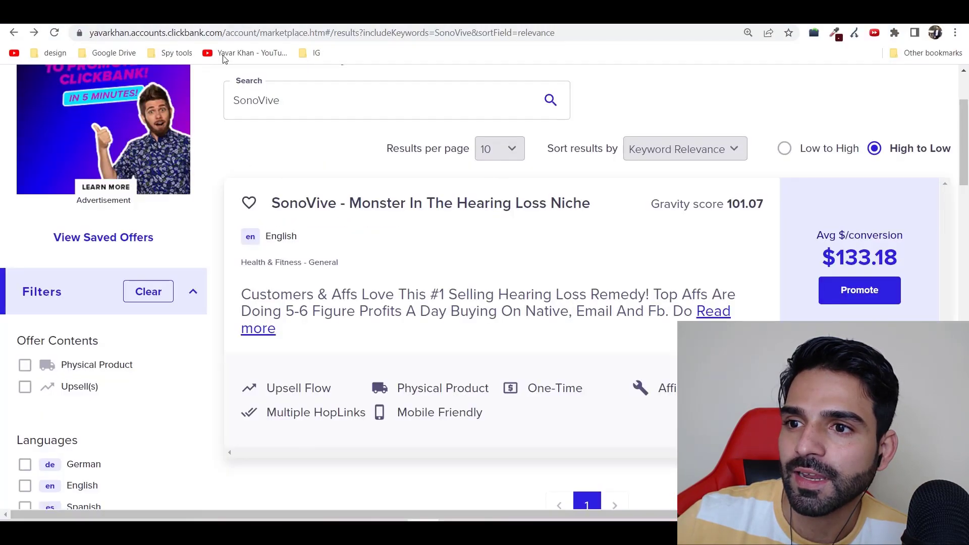
pyautogui.click(322, 104)
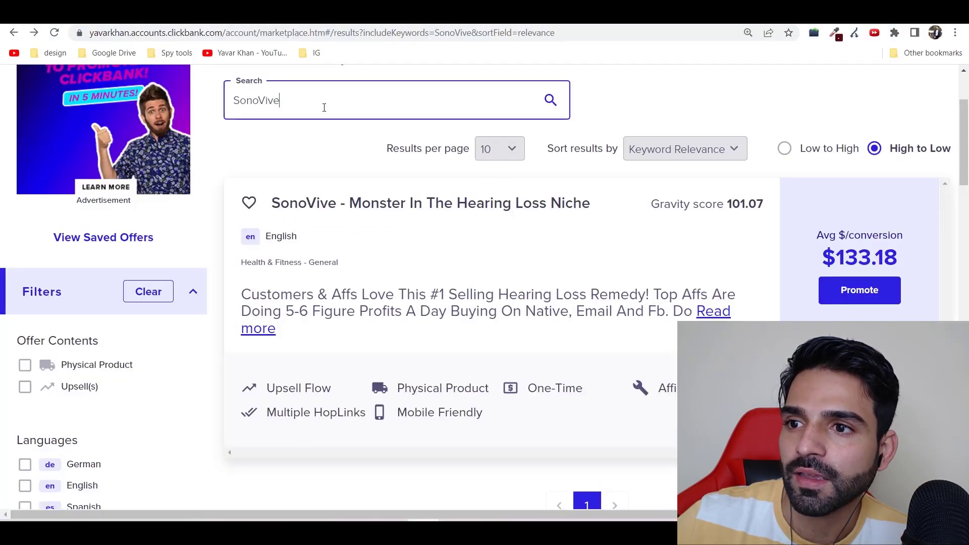
pyautogui.hotkey('ctrl', 'a')
pyautogui.hotkey('ctrl', 'v')
pyautogui.click(547, 100)
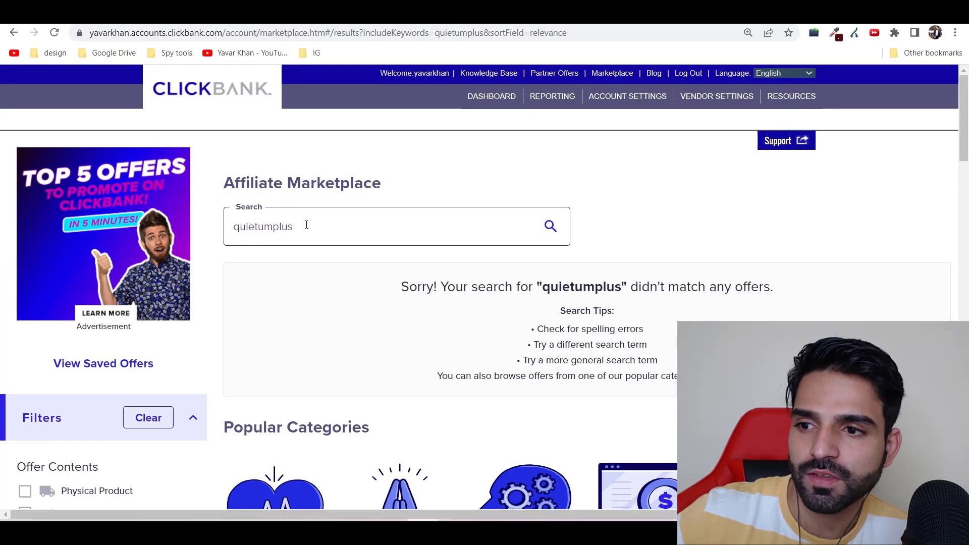
# Shorten the marketplace search term to quietum and search again.
pyautogui.moveTo(273, 225); pyautogui.dragTo(389, 225)
pyautogui.press('BackSpace')
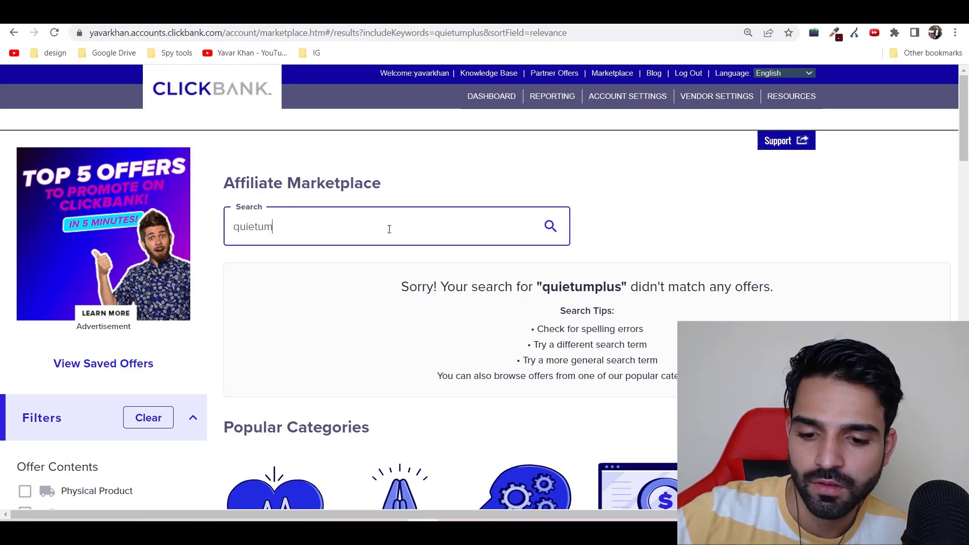
pyautogui.press('Return')
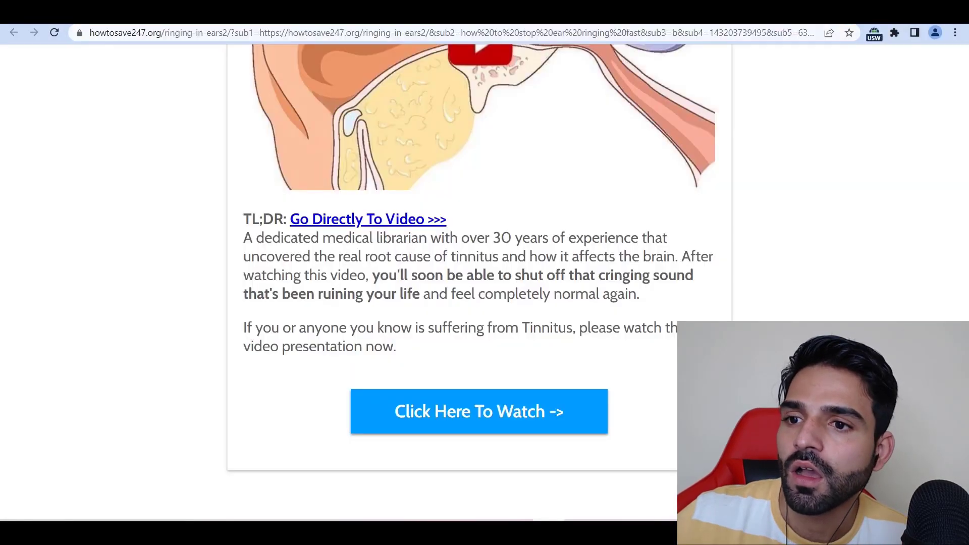
# Copy the phrase tinnitus cure from the Google search and enter it as a product to advertise for the ad group's keyword suggestions.
pyautogui.scroll(10, 312, 230)
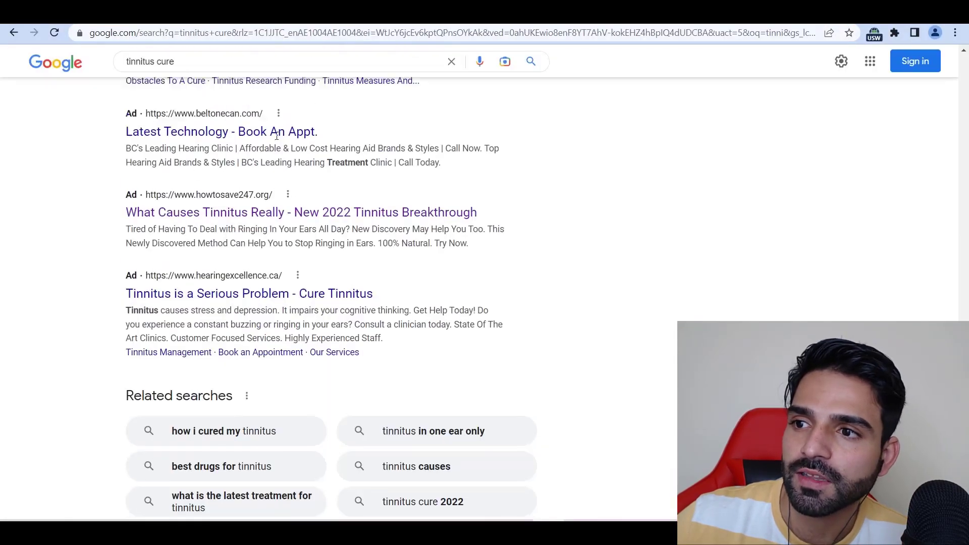
pyautogui.scroll(10, 202, 89)
pyautogui.tripleClick(202, 89)
pyautogui.hotkey('ctrl', 'c')
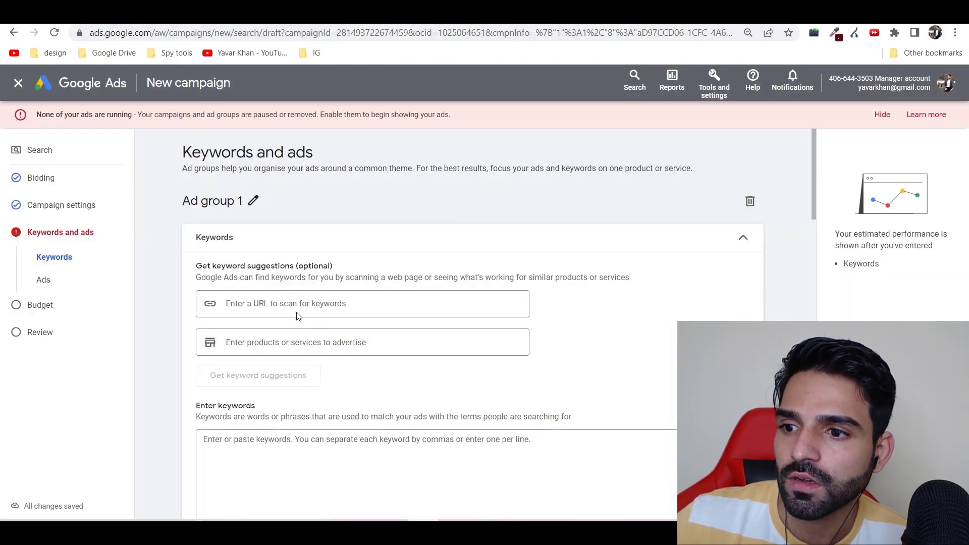
pyautogui.click(308, 343)
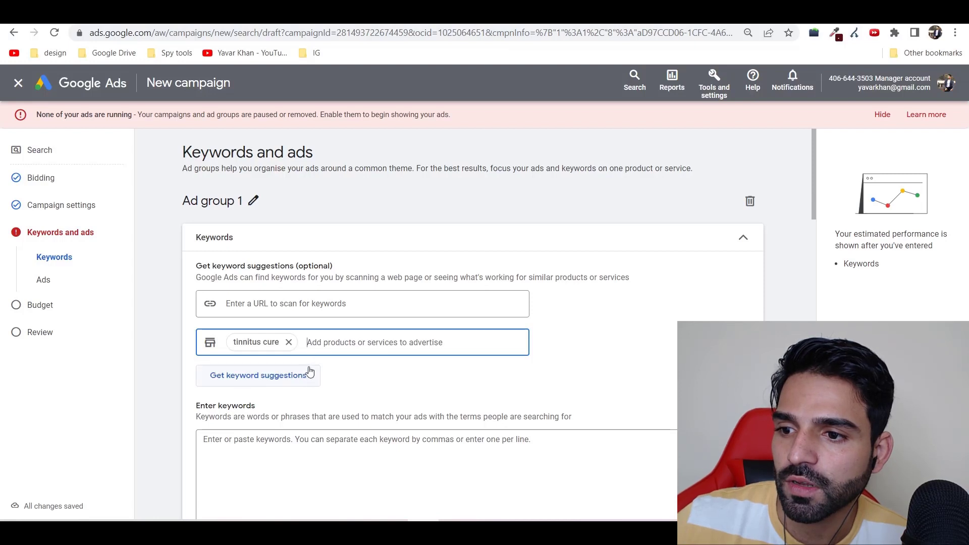
# Try to get keyword suggestions in Google Ads with tinnitus cure entered as the URL to scan.
pyautogui.click(289, 342)
pyautogui.click(255, 303)
pyautogui.hotkey('ctrl', 'v')
pyautogui.click(260, 375)
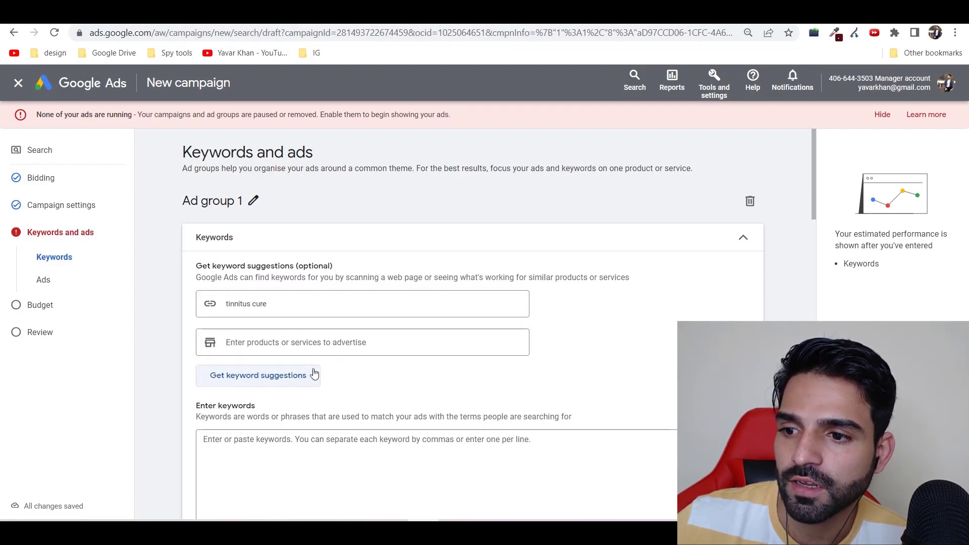
# Replace the URL entry with tinnitus cure as the product for keyword suggestions, and copy the whole suggested keyword list.
pyautogui.moveTo(310, 300); pyautogui.dragTo(125, 280)
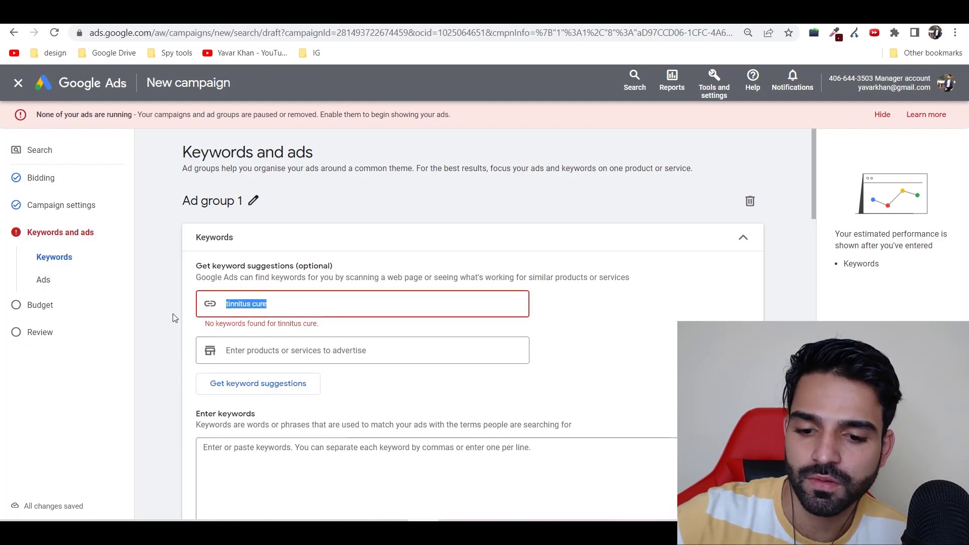
pyautogui.press('BackSpace')
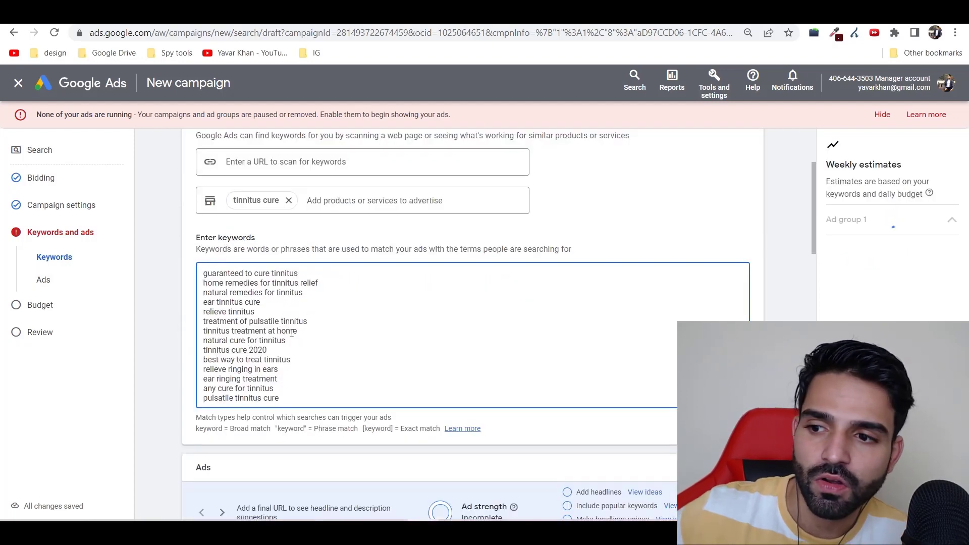
pyautogui.hotkey('ctrl', 'a')
pyautogui.hotkey('ctrl', 'c')
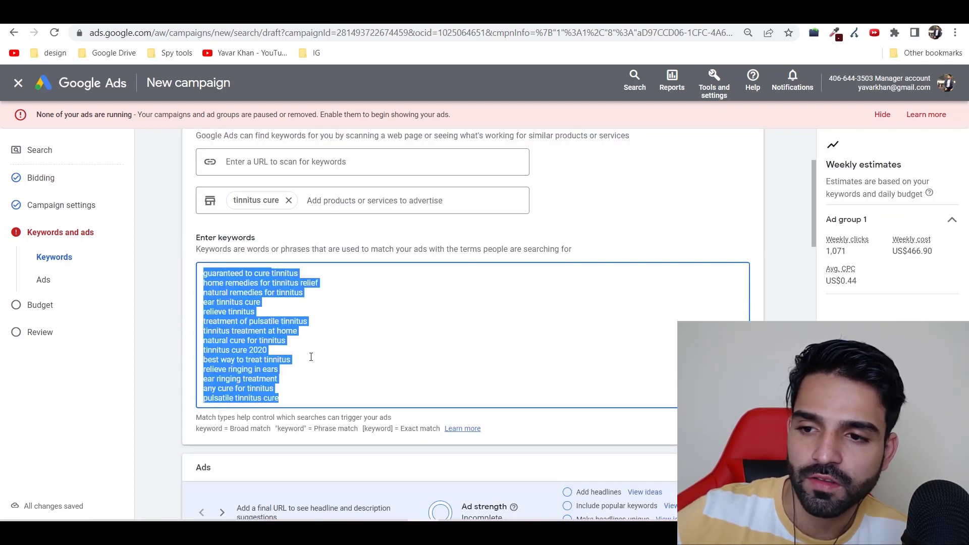
# Open keywordmatchtypetool.com in a new tab and paste the copied keywords into the first word list.
pyautogui.hotkey('ctrl', 't')
pyautogui.write('keywordmatchtypetool.com')
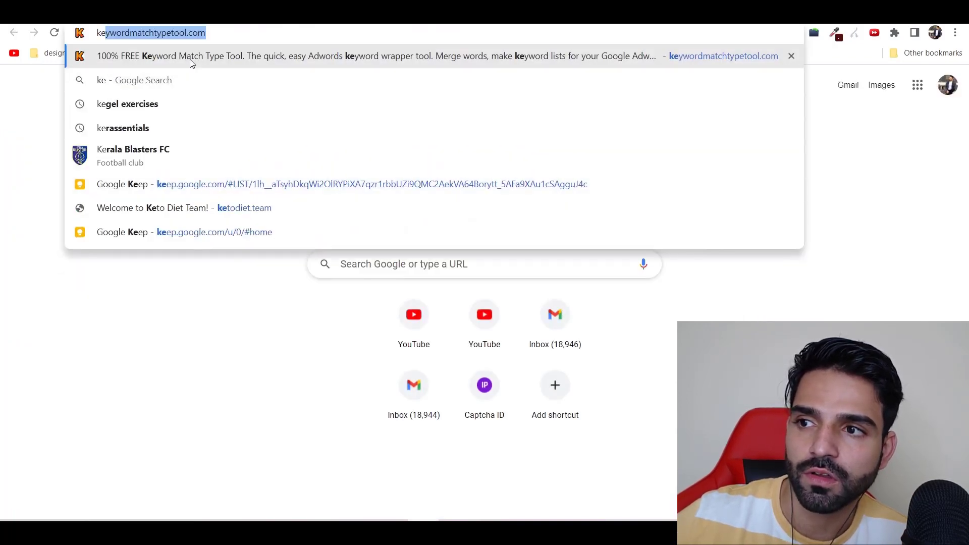
pyautogui.press('Return')
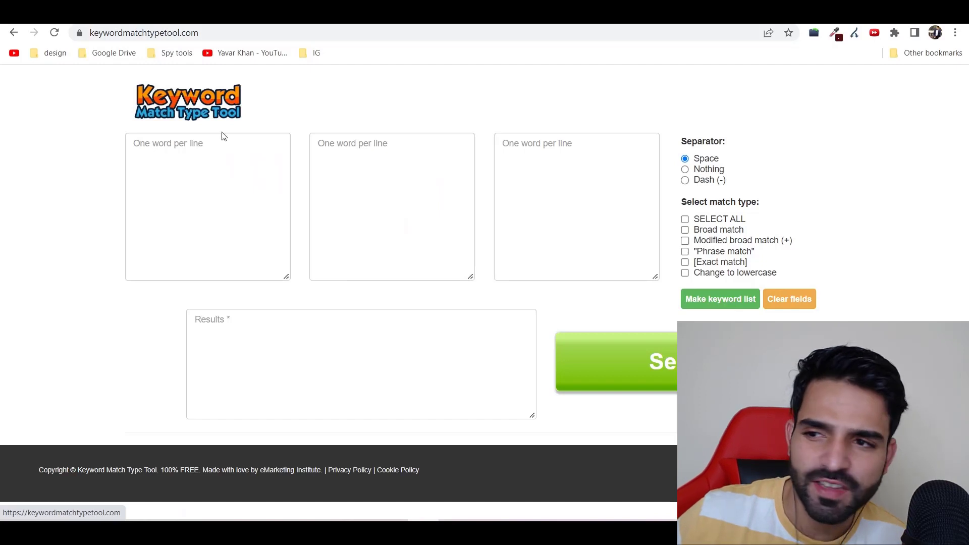
pyautogui.click(258, 194)
pyautogui.hotkey('ctrl', 'v')
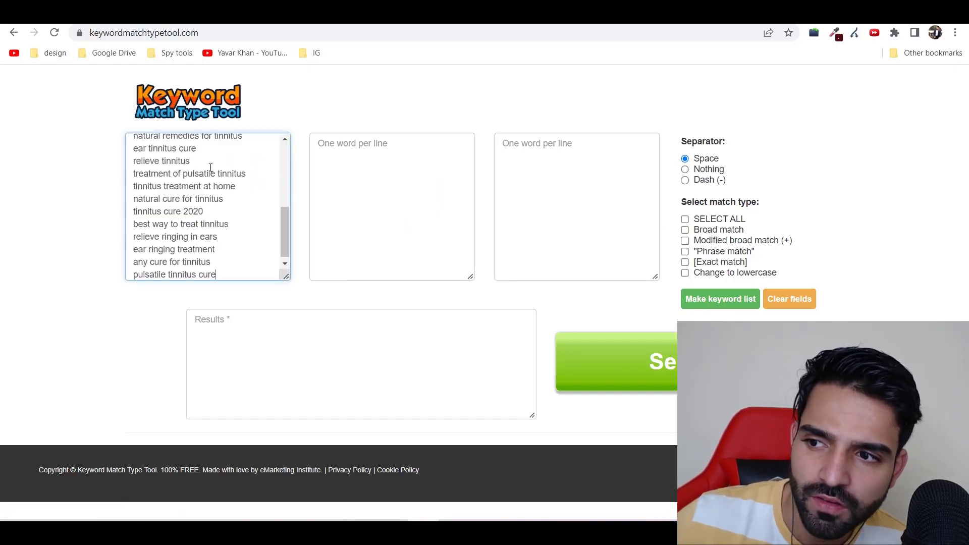
# Generate the keyword list with Phrase match and Change to lowercase selected.
pyautogui.click(697, 253)
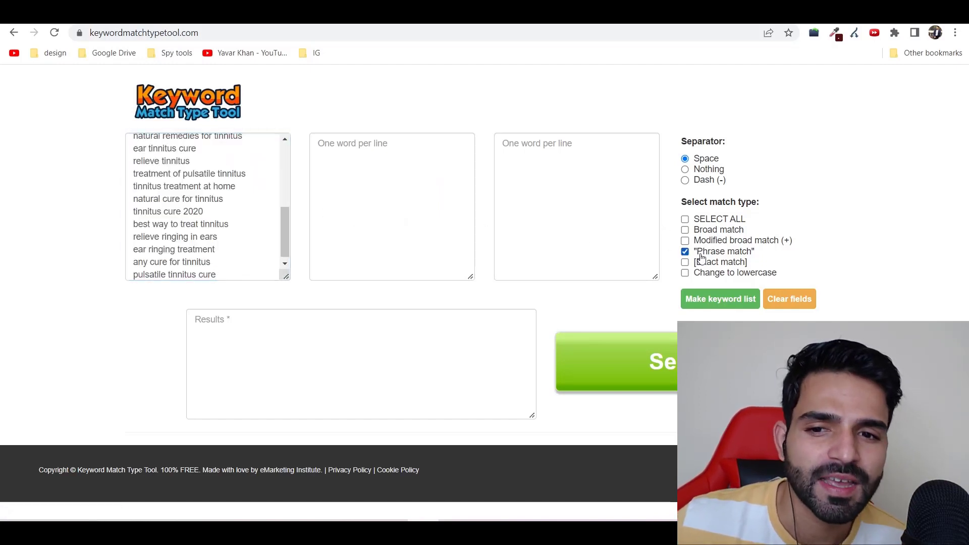
pyautogui.click(697, 264)
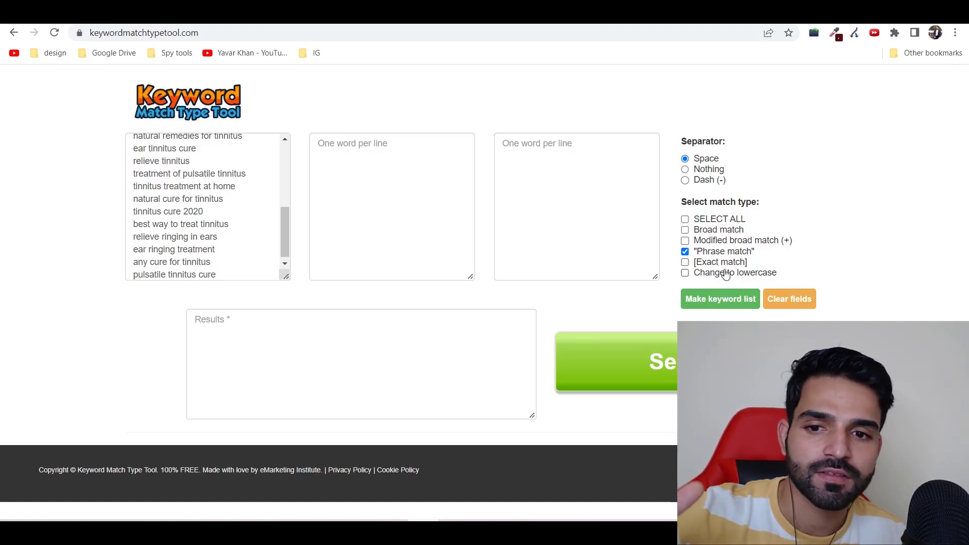
pyautogui.click(723, 272)
pyautogui.click(730, 308)
# Switch to Word and create a blank document.
pyautogui.press('super')
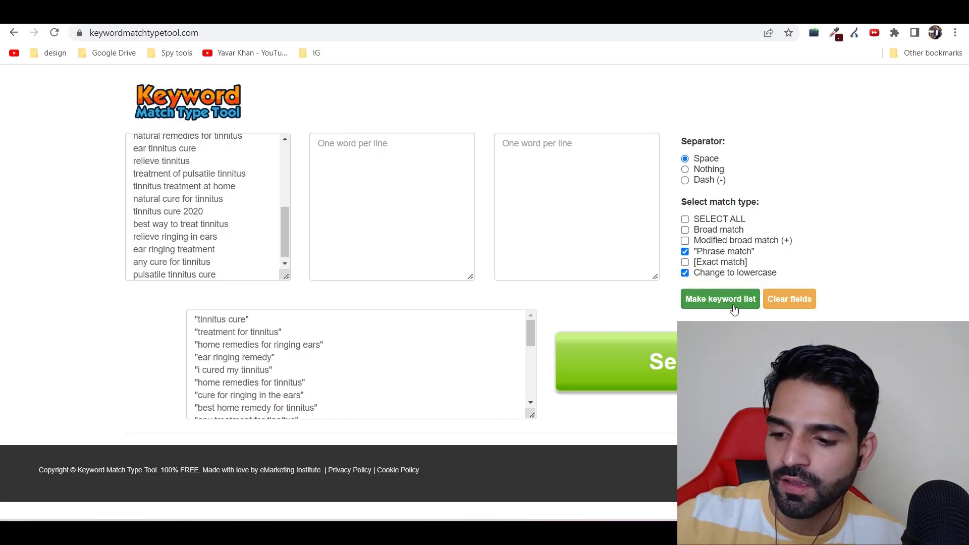
pyautogui.write('e')
pyautogui.hotkey('ctrl', 'a')
pyautogui.write('wo')
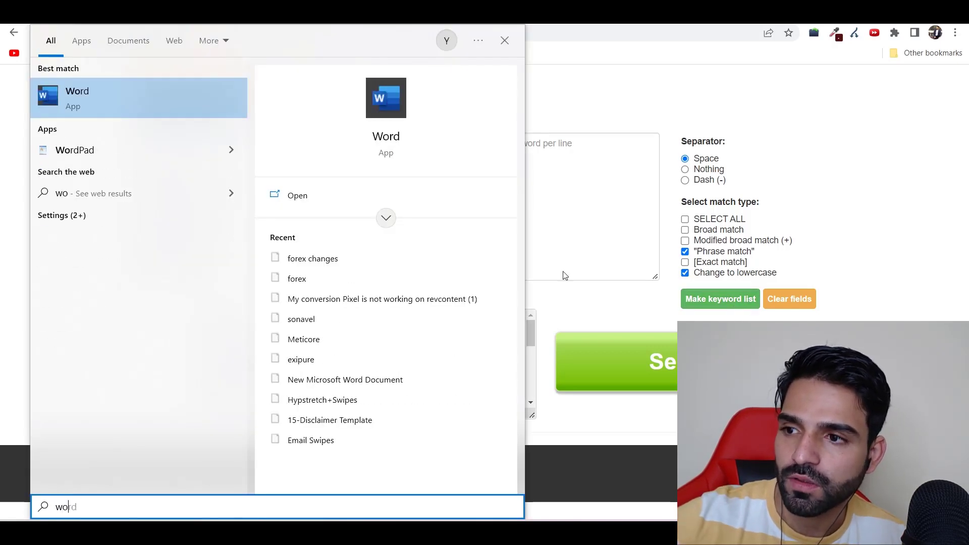
pyautogui.press('Escape')
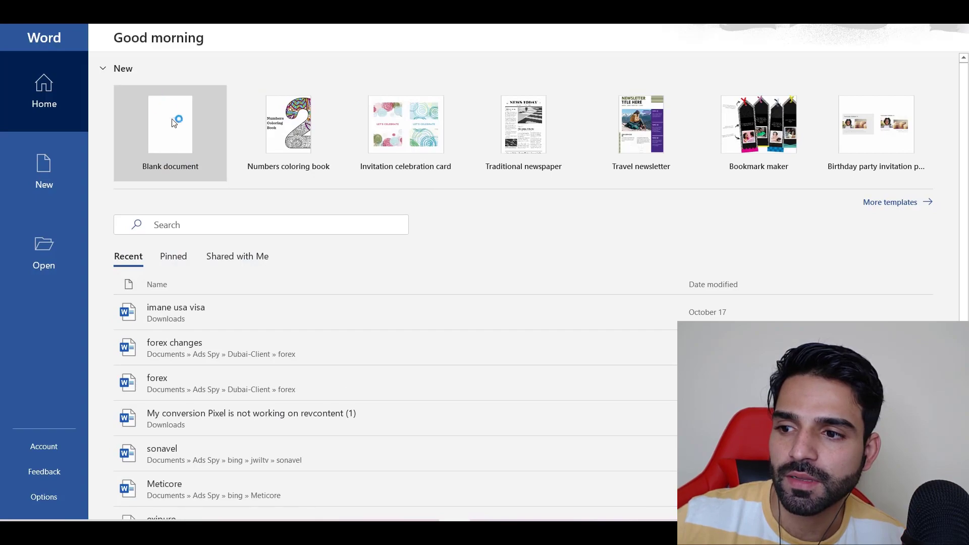
pyautogui.click(175, 127)
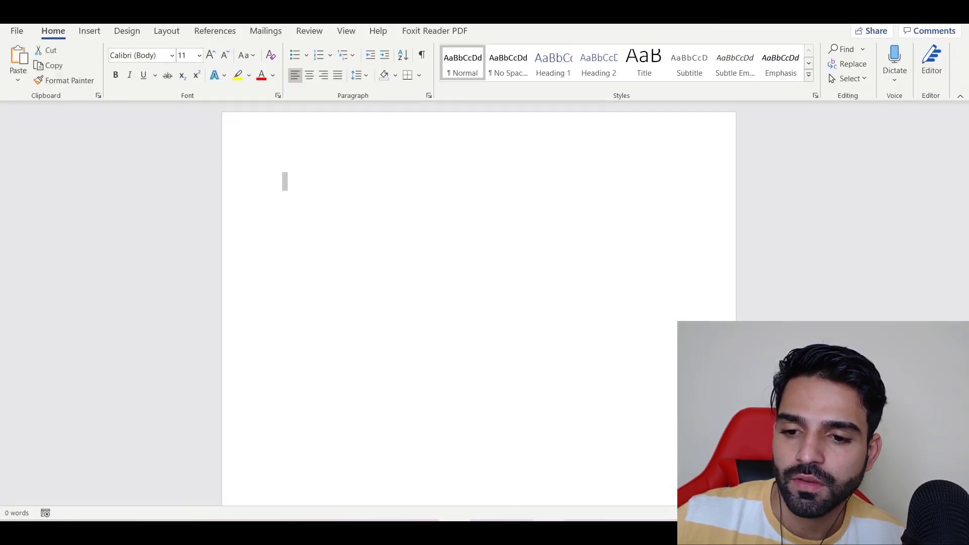
# Capture the beltonecan, howtosave247 and hearingexcellence ads in the tinnitus cure Google results with Snipping Tool.
pyautogui.moveTo(545, 532)
pyautogui.click(543, 434)
pyautogui.scroll(-15, 70, 320)
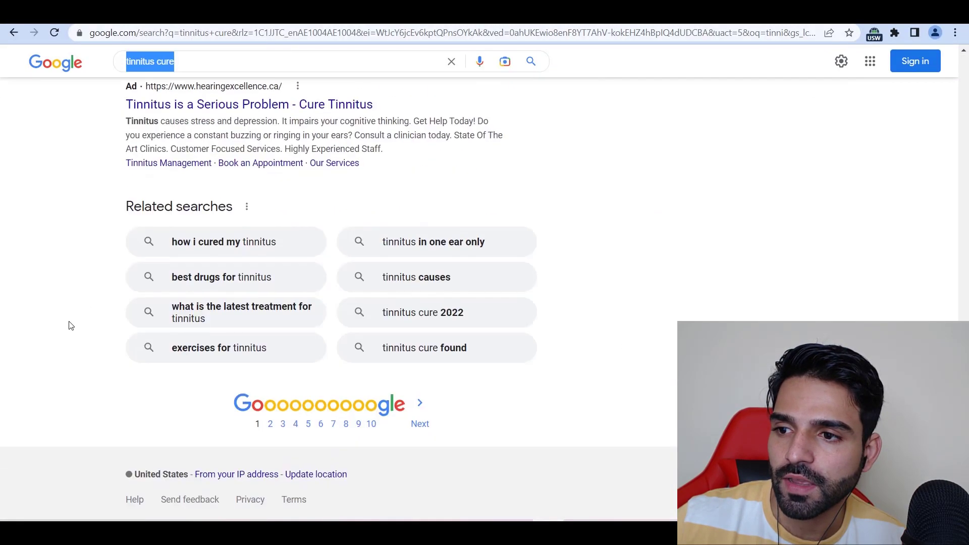
pyautogui.scroll(5, 70, 326)
pyautogui.press('super')
pyautogui.write('sn')
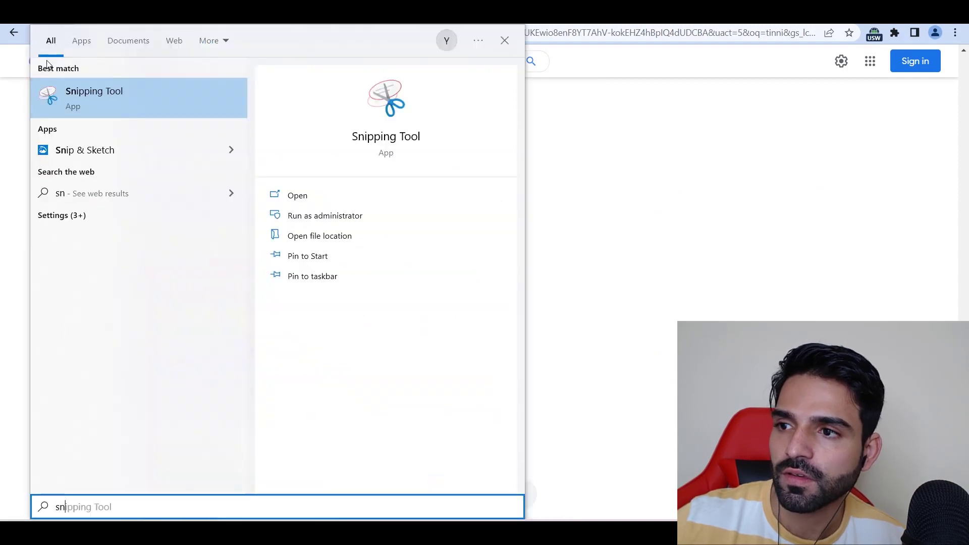
pyautogui.click(71, 92)
pyautogui.click(28, 301)
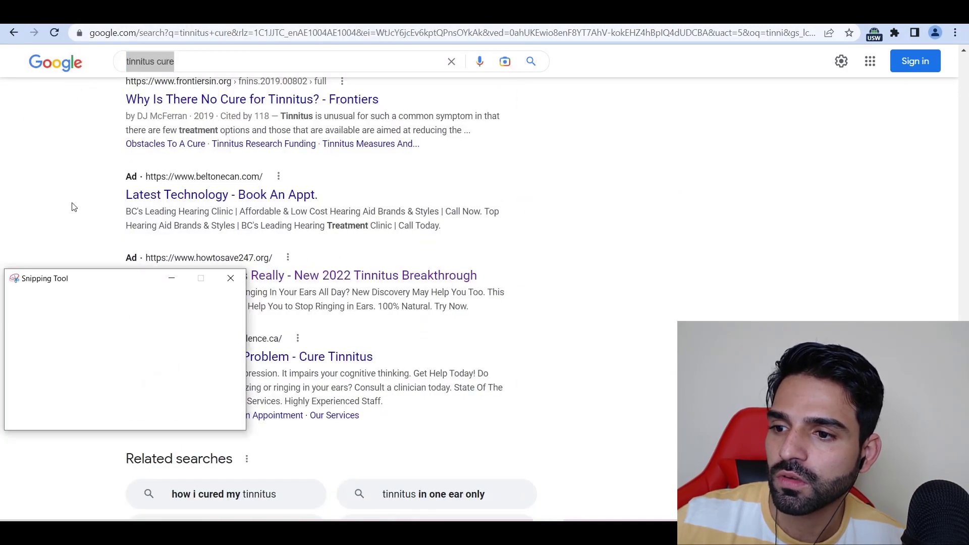
pyautogui.moveTo(71, 168); pyautogui.dragTo(579, 450)
# Paste the captured competitor ads into the blank Word document.
pyautogui.hotkey('alt', 'Tab')
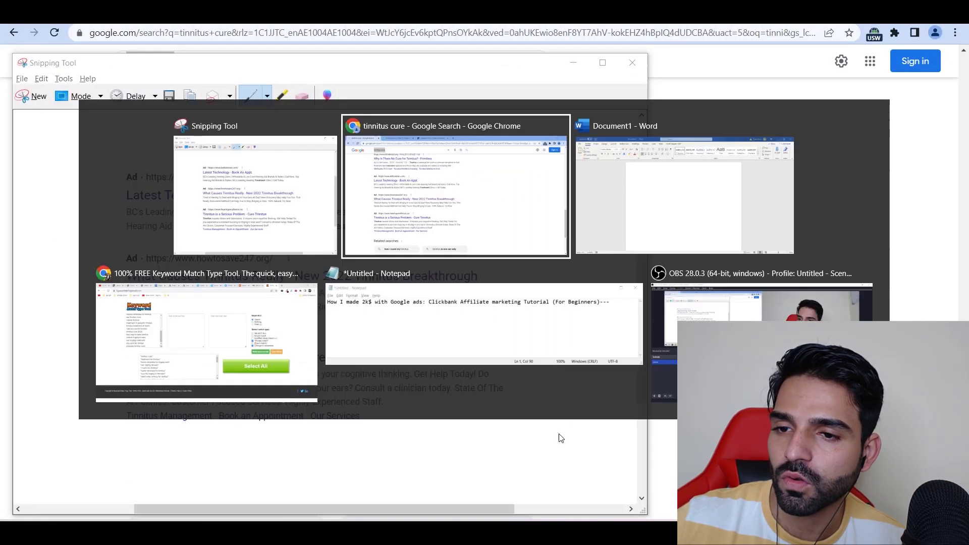
pyautogui.hotkey('alt', 'Tab')
pyautogui.hotkey('ctrl', 'v')
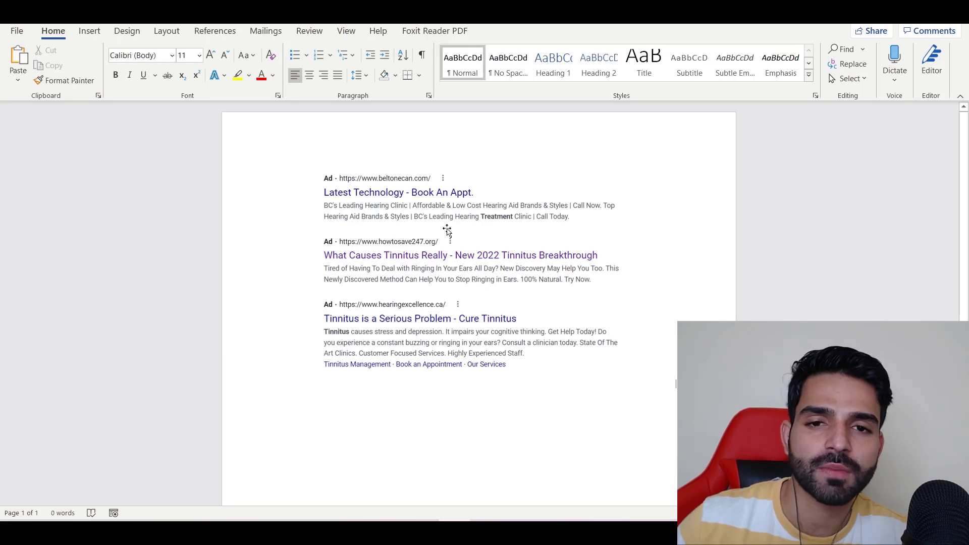
# Return to the Google results, open the related search How I cured my tinnitus and examine its ads.
pyautogui.hotkey('alt', 'Tab')
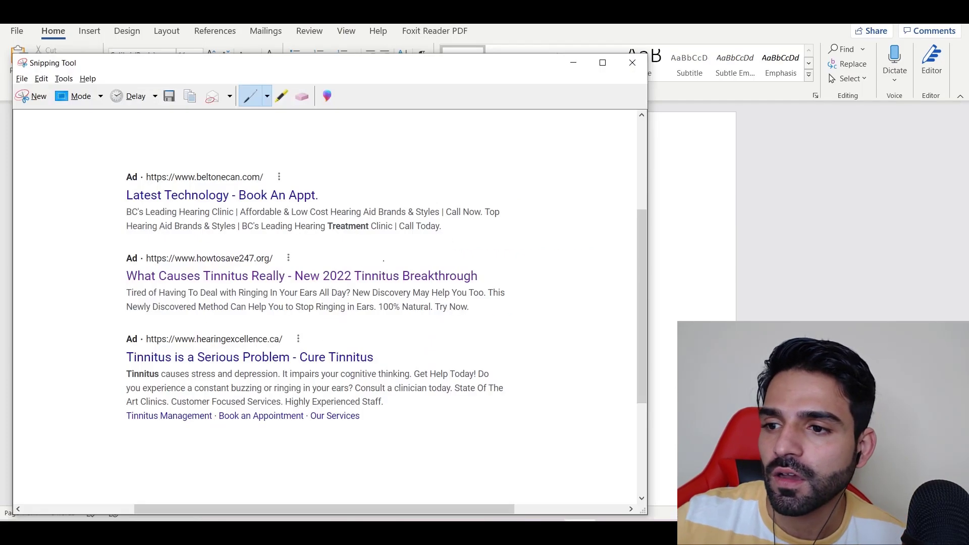
pyautogui.hotkey('alt', 'Tab')
pyautogui.press('Tab')
pyautogui.scroll(-5, 452, 318)
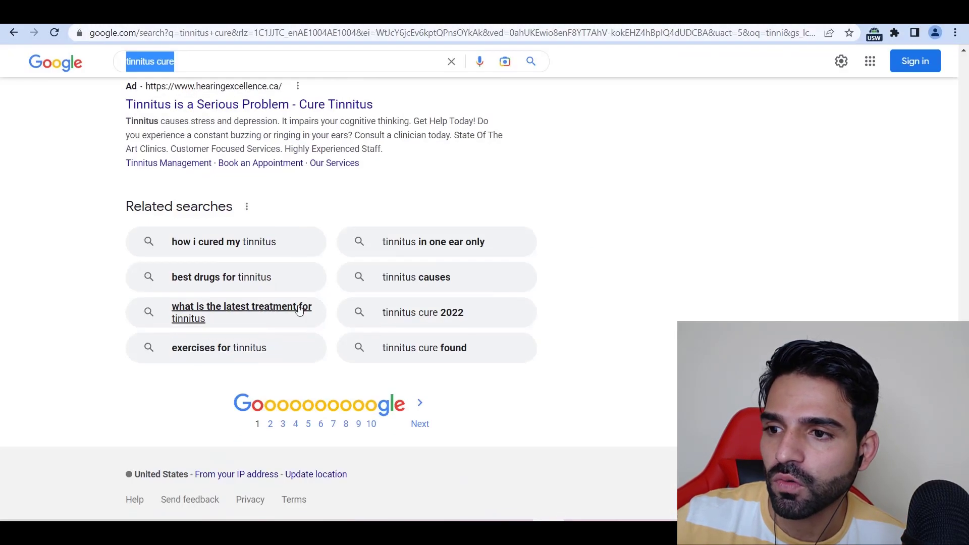
pyautogui.click(218, 244)
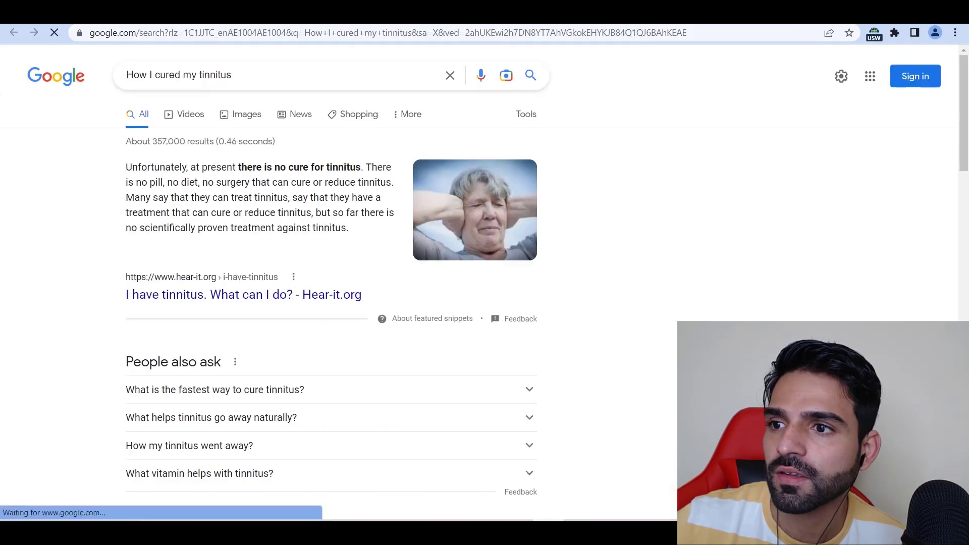
pyautogui.scroll(-15, 144, 197)
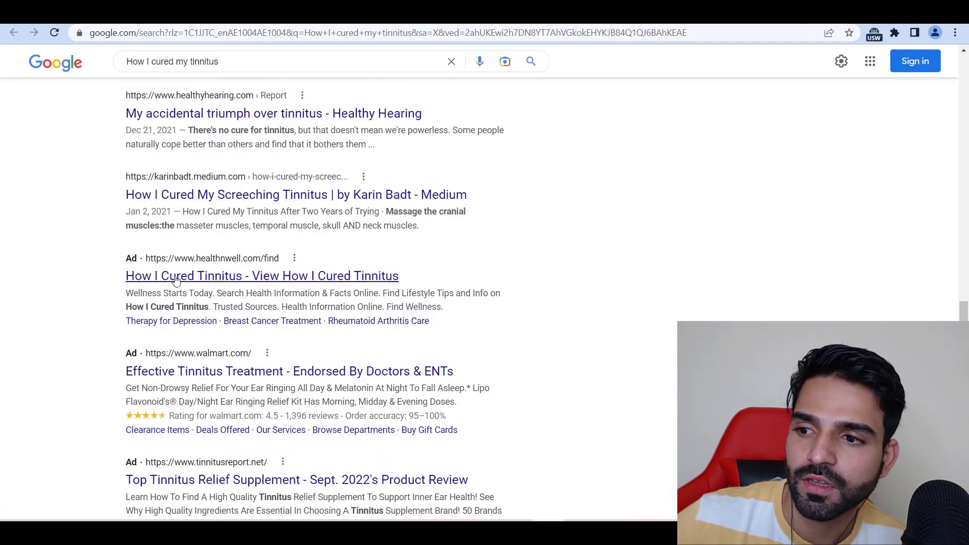
# Open the healthnwell.com How I Cured Tinnitus ad and examine the ads listed on its results page.
pyautogui.click(241, 266)
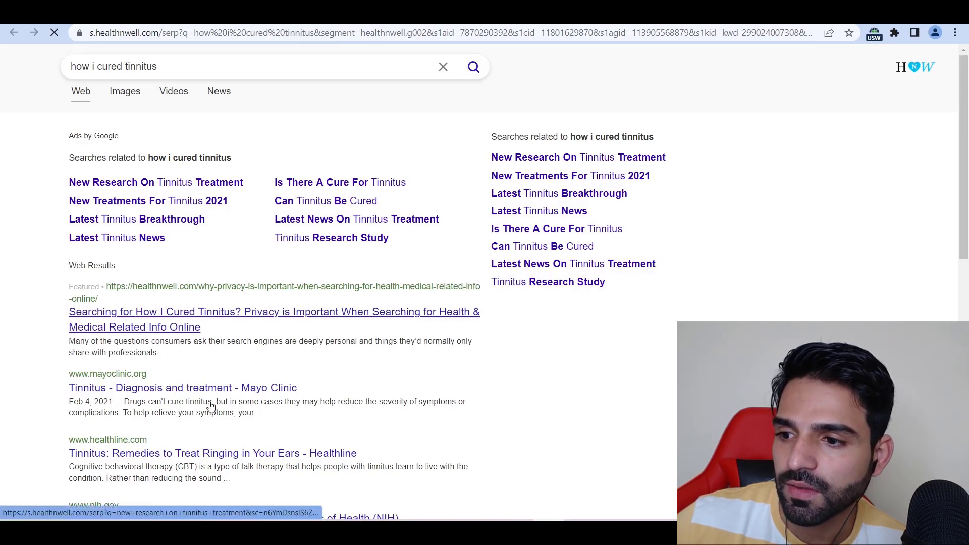
pyautogui.scroll(-10, 162, 356)
pyautogui.scroll(8, 172, 344)
pyautogui.scroll(-10, 162, 353)
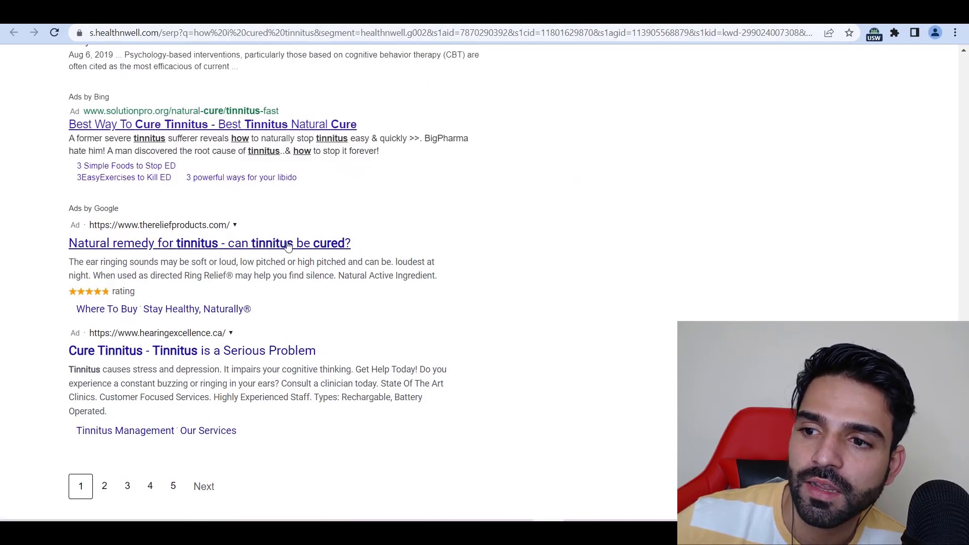
# Open the thereliefproducts.com natural tinnitus remedy ad and examine its Ring Relief product page.
pyautogui.hotkey('ctrl', 'Tab')
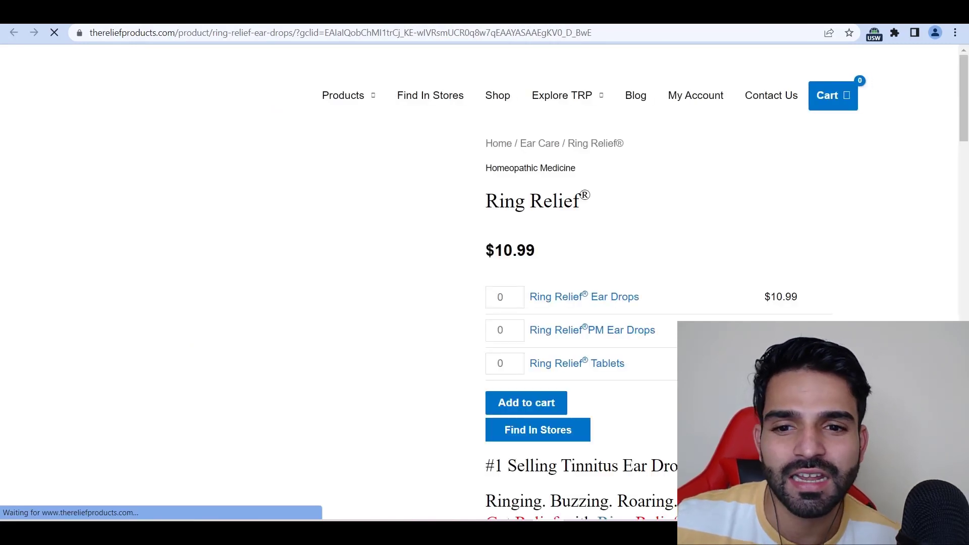
pyautogui.scroll(-5, 497, 227)
pyautogui.scroll(5, 477, 241)
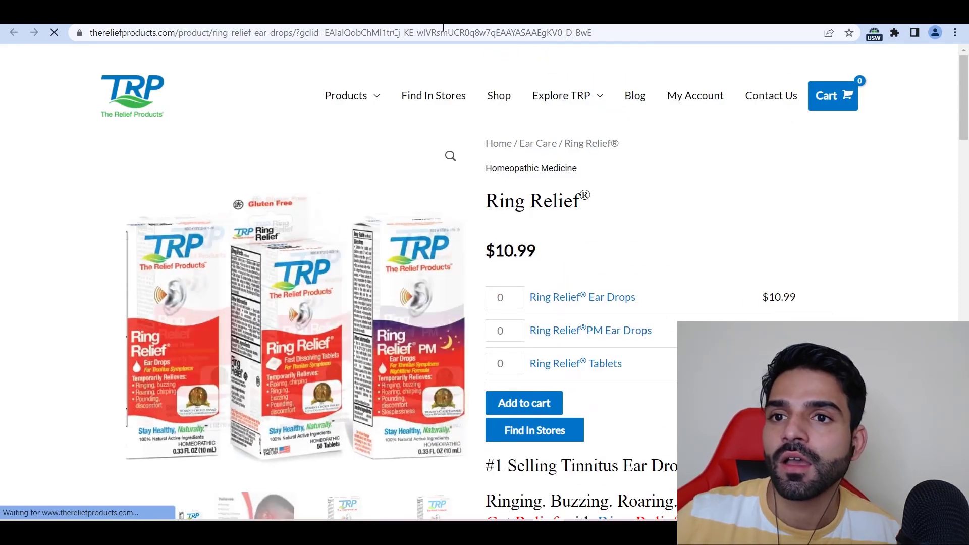
# Return to the healthnwell.com results, open the healthymax.org How I Cured Tinnitus ad and examine its article.
pyautogui.click(184, 16)
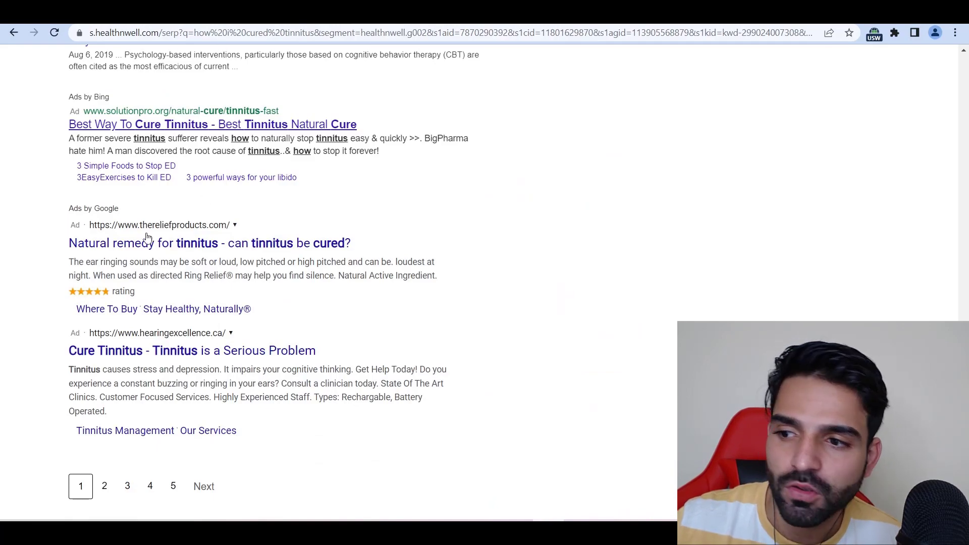
pyautogui.scroll(2, 197, 242)
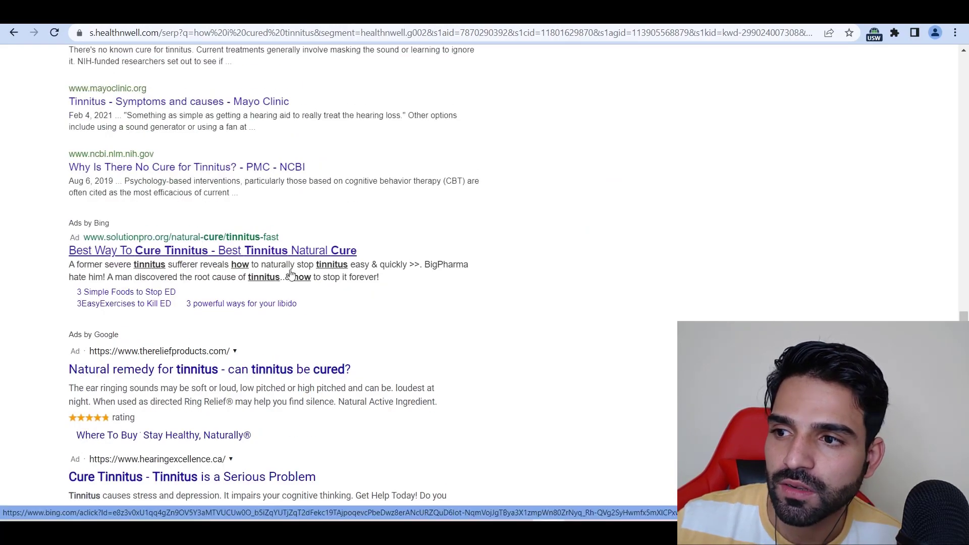
pyautogui.scroll(15, 288, 227)
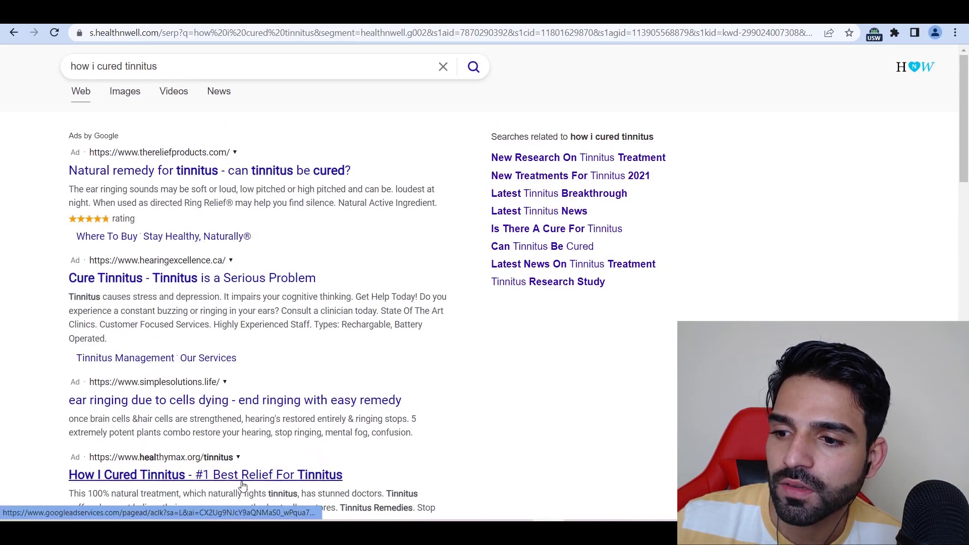
pyautogui.click(122, 480)
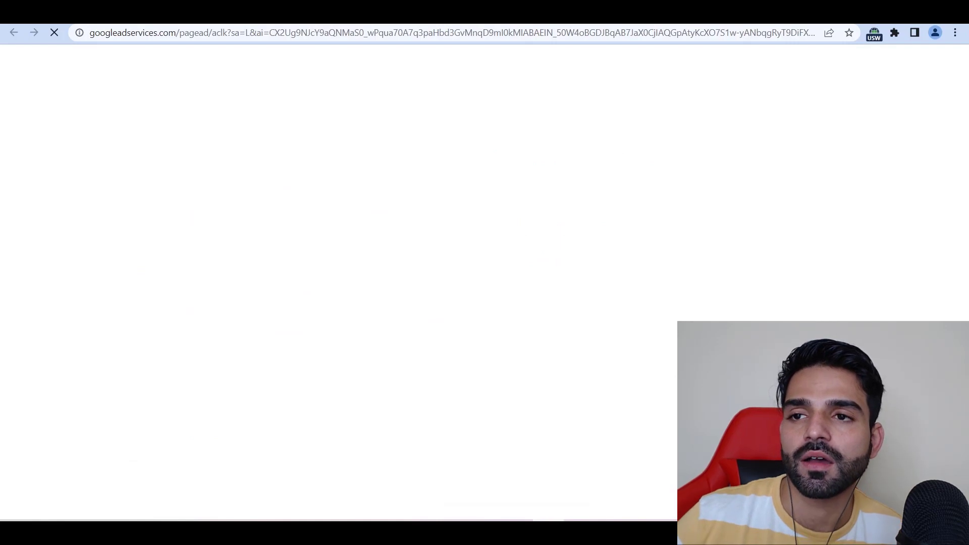
pyautogui.scroll(-5, 342, 213)
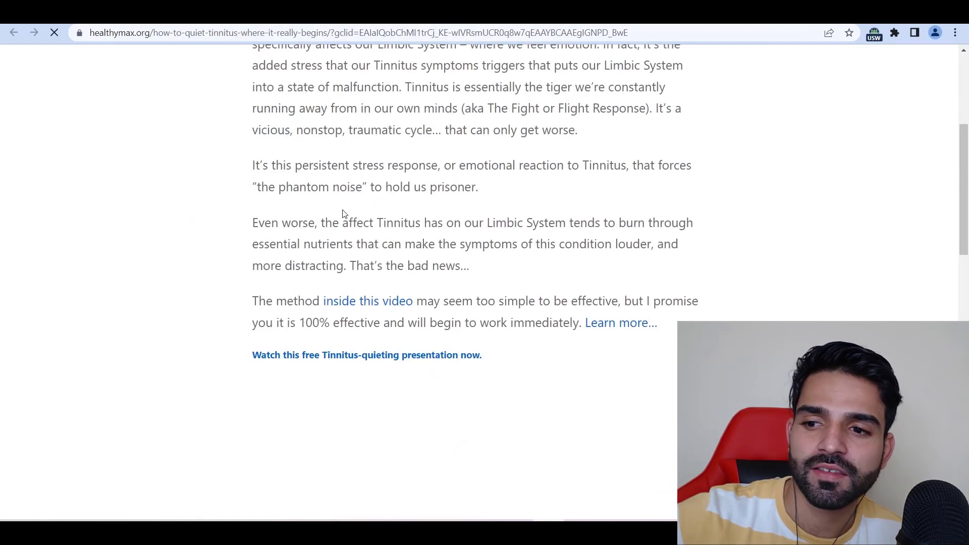
pyautogui.scroll(-6, 343, 213)
pyautogui.scroll(12, 342, 210)
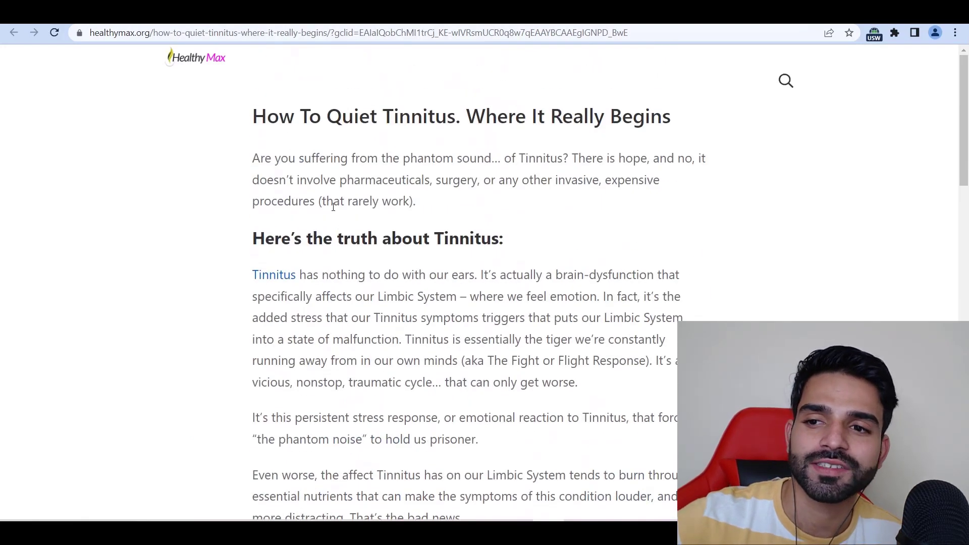
pyautogui.scroll(-2, 333, 206)
pyautogui.scroll(2, 333, 207)
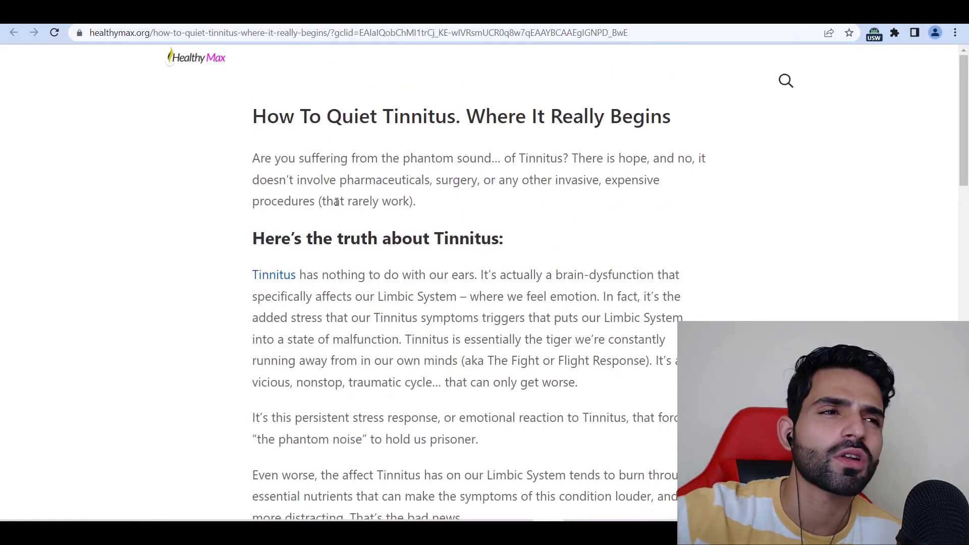
pyautogui.scroll(-12, 364, 203)
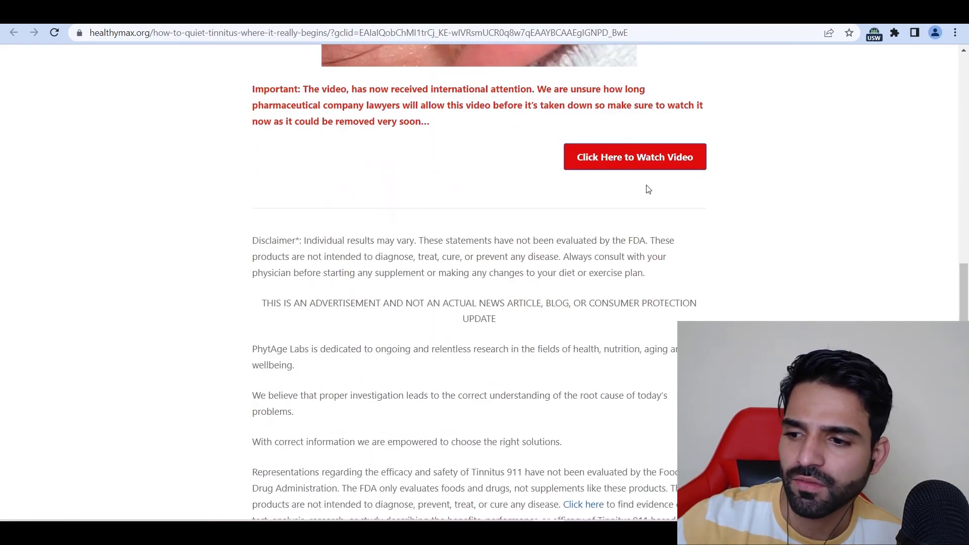
# Open the article's linked video offer, examine the trysilencil.com sales page and return to the healthymax.org article.
pyautogui.click(643, 167)
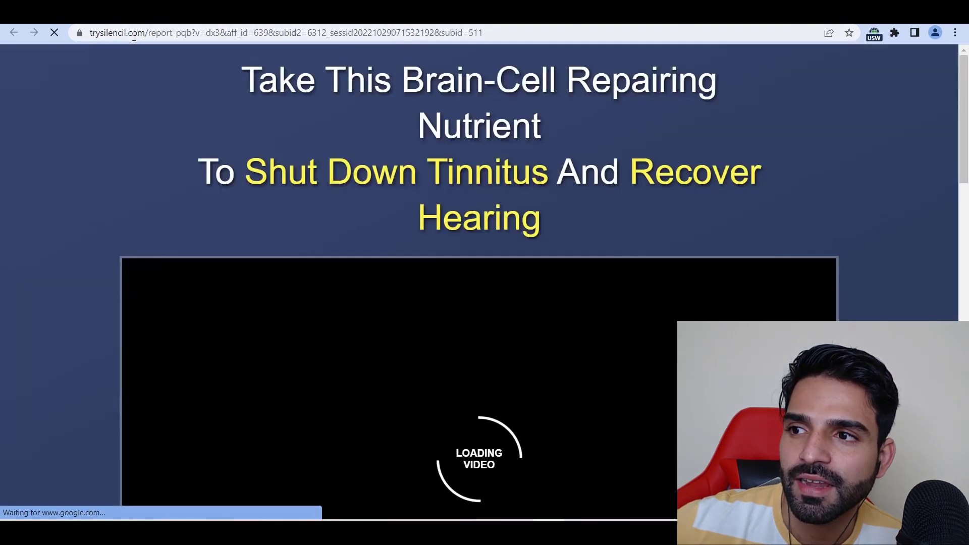
pyautogui.scroll(-15, 456, 156)
pyautogui.scroll(15, 374, 217)
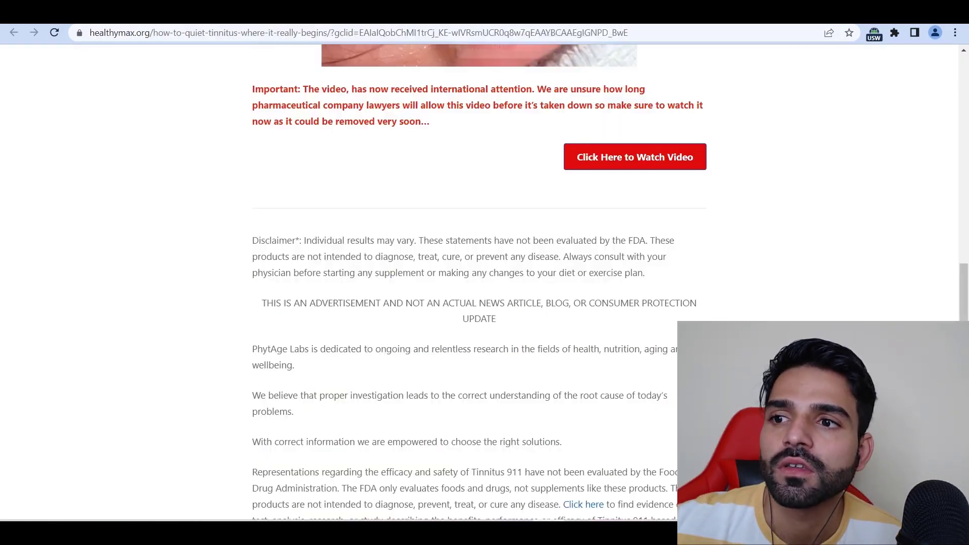
pyautogui.scroll(10, 364, 249)
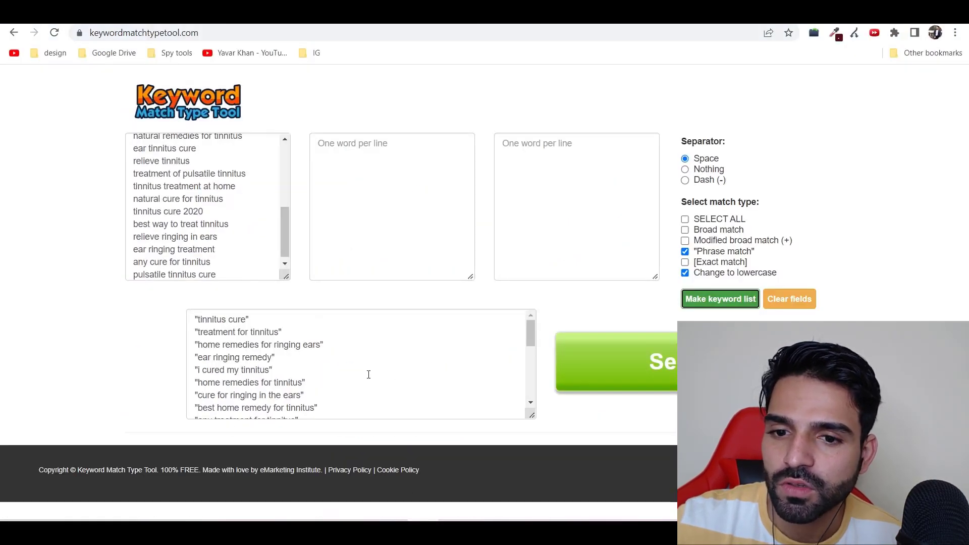
# Replace the campaign's broad-match keywords with the full phrase-match list copied from Keyword Match Type Tool.
pyautogui.hotkey('ctrl', 'a')
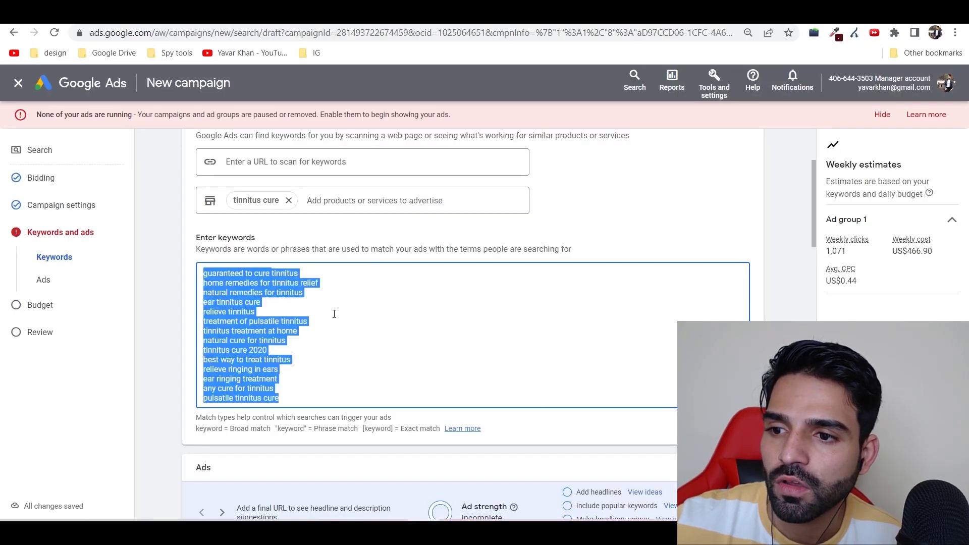
pyautogui.press('BackSpace')
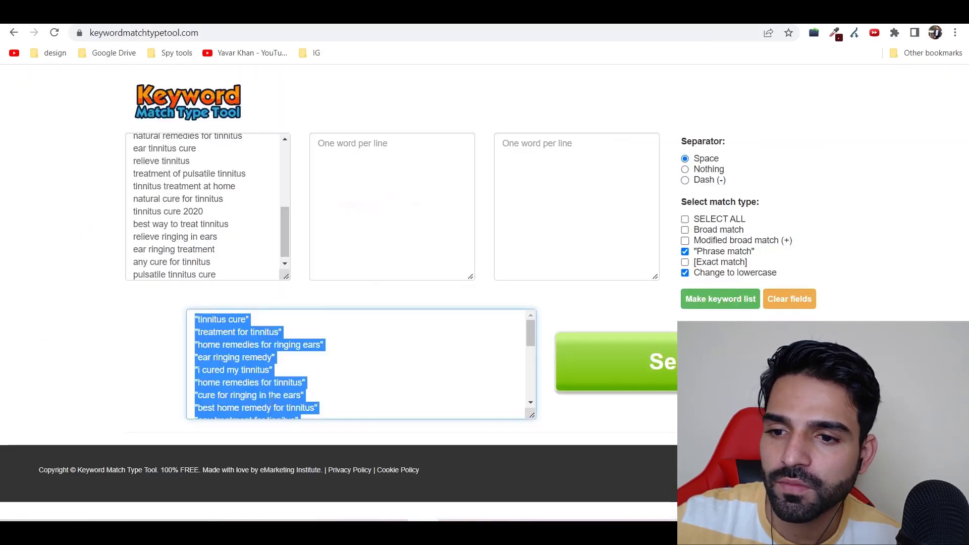
pyautogui.rightClick(225, 417)
pyautogui.click(260, 221)
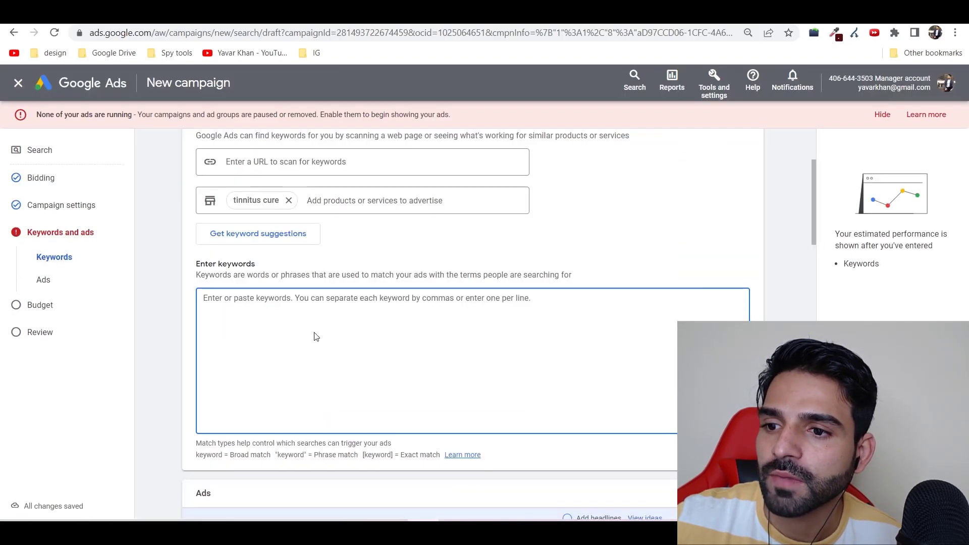
pyautogui.hotkey('ctrl', 'v')
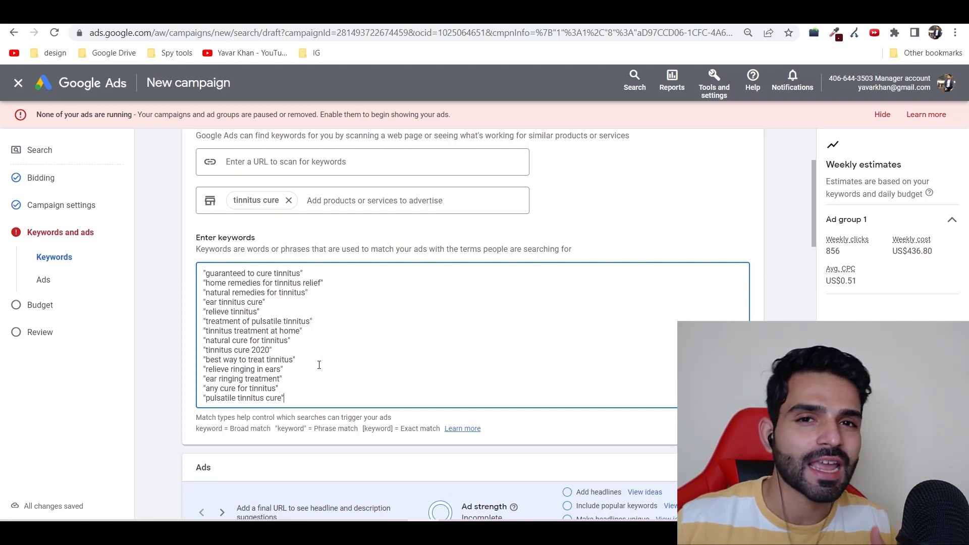
# Go to the ad's Final URL field, switch to the how-to-stop-ringing-in-ears landing page and copy its address.
pyautogui.scroll(-5, 274, 310)
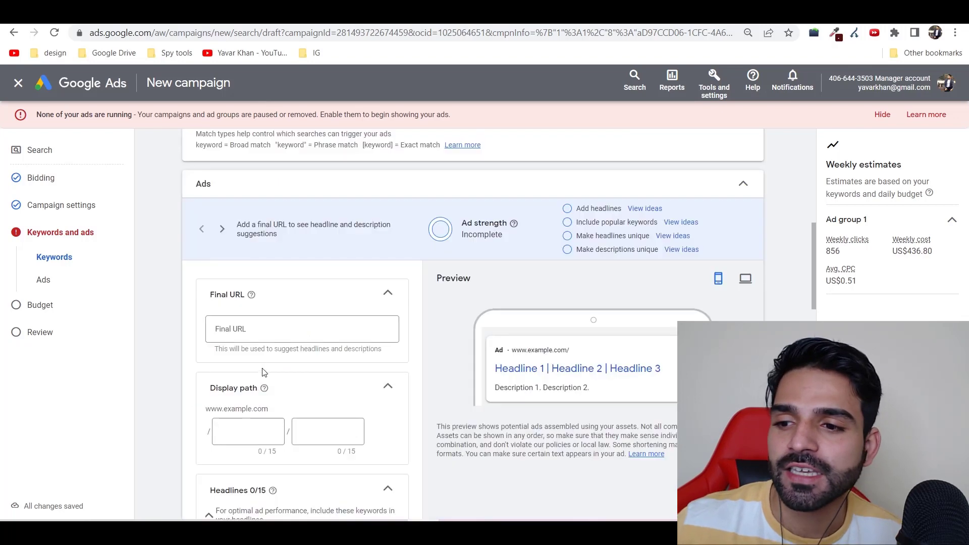
pyautogui.click(251, 325)
pyautogui.hotkey('ctrl', 'Tab')
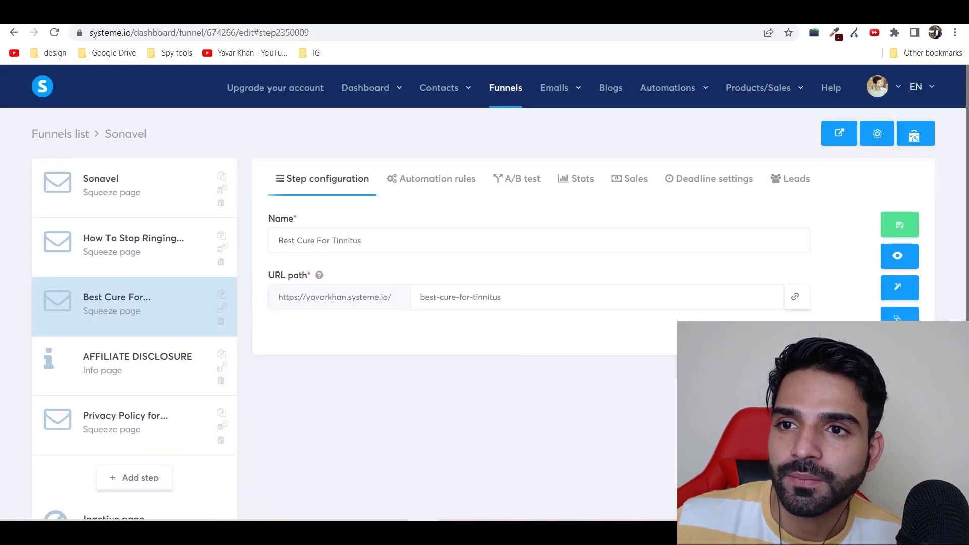
pyautogui.hotkey('ctrl', 'Tab')
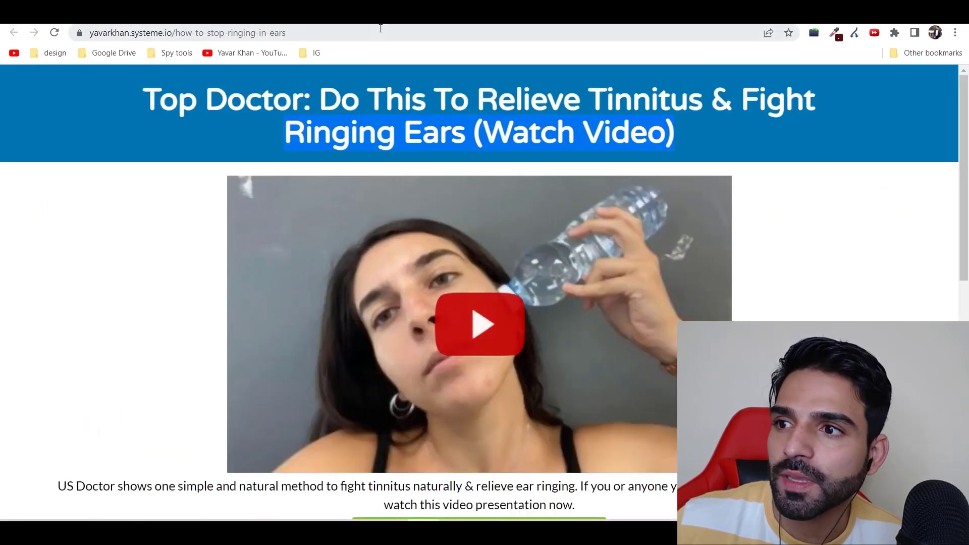
pyautogui.click(365, 31)
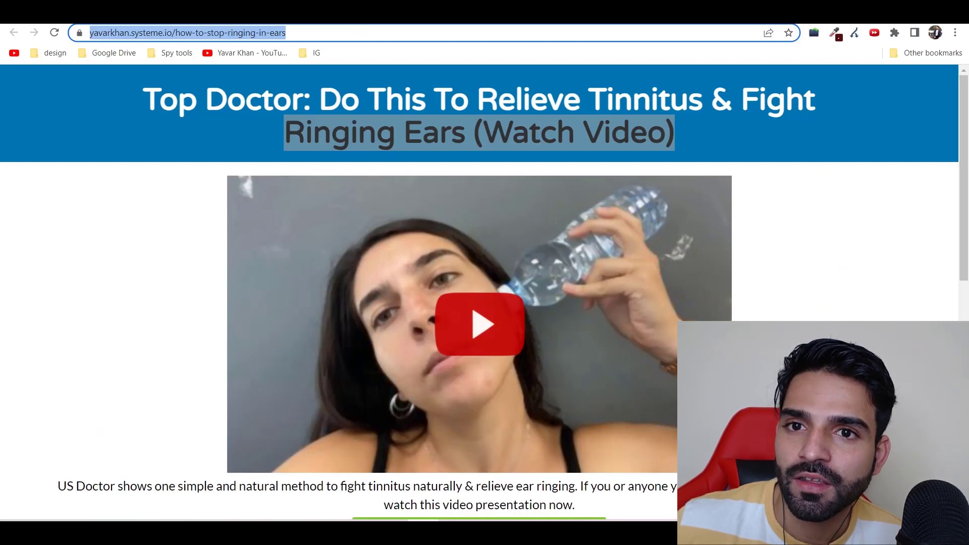
# Compare the best-cure-for-tinnitus landing page with the healthnwell.com ad in the Google results and the healthymax.org article.
pyautogui.click(637, 13)
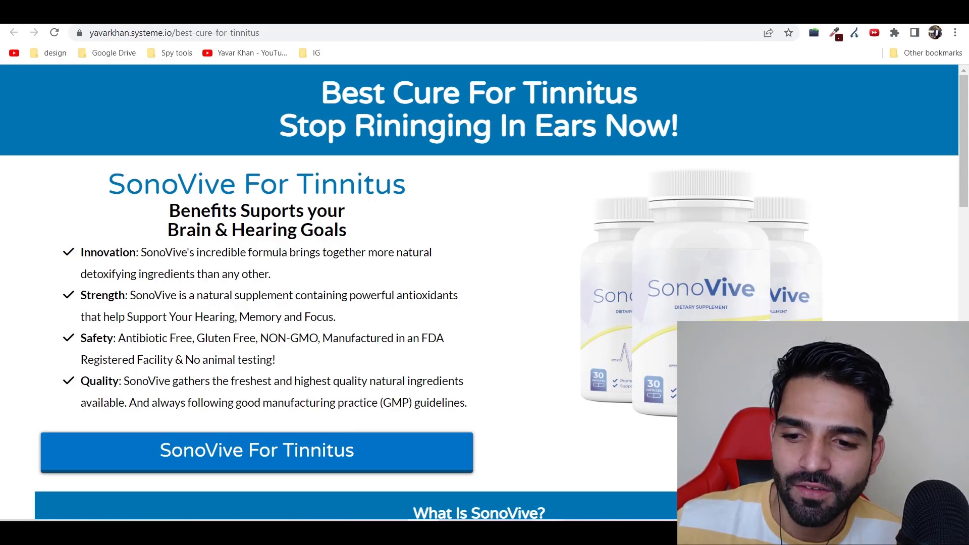
pyautogui.click(485, 533)
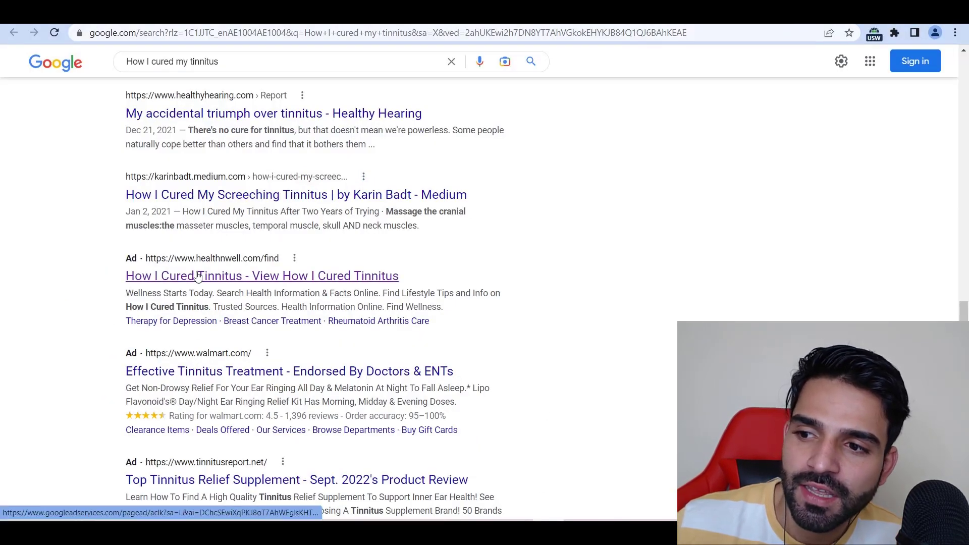
pyautogui.click(241, 258)
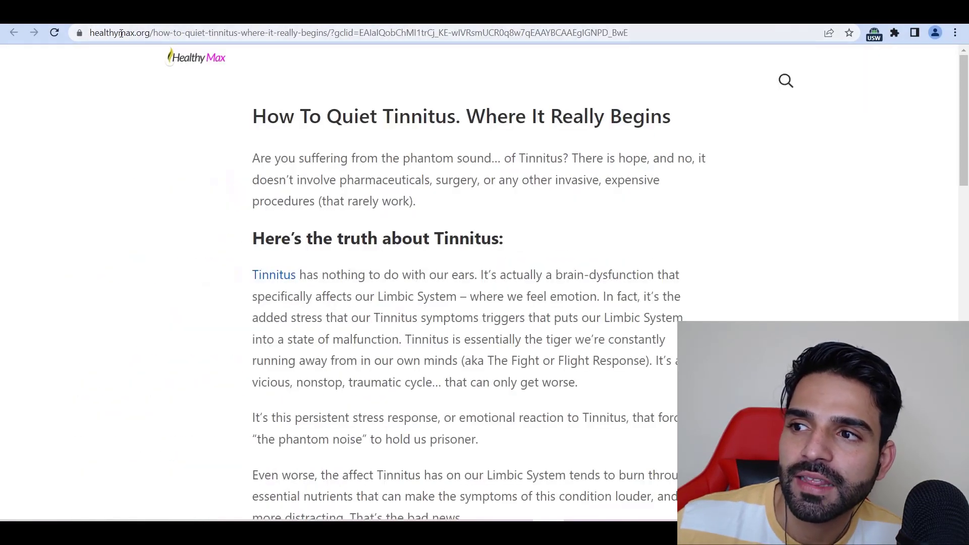
pyautogui.hotkey('alt', 'Tab')
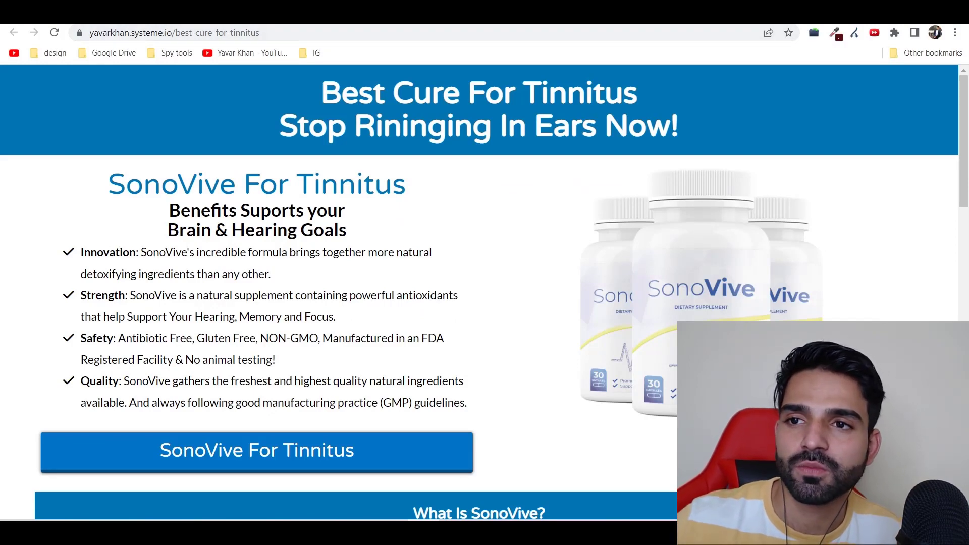
# Set the ad's final URL in Google Ads to the copied how-to-stop-ringing-in-ears landing page address.
pyautogui.hotkey('ctrl', 'Tab')
pyautogui.hotkey('ctrl', 'Tab')
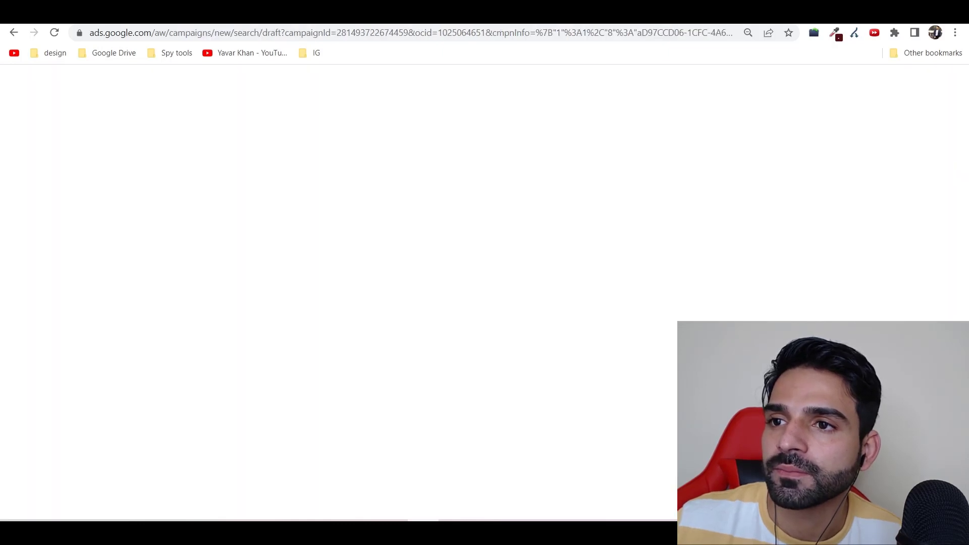
pyautogui.hotkey('ctrl', 'v')
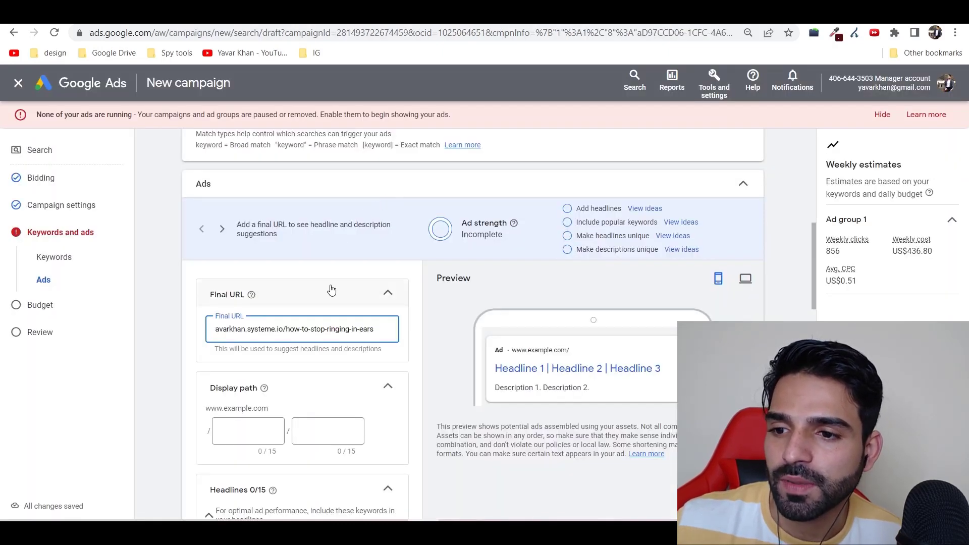
pyautogui.hotkey('ctrl', 'Tab')
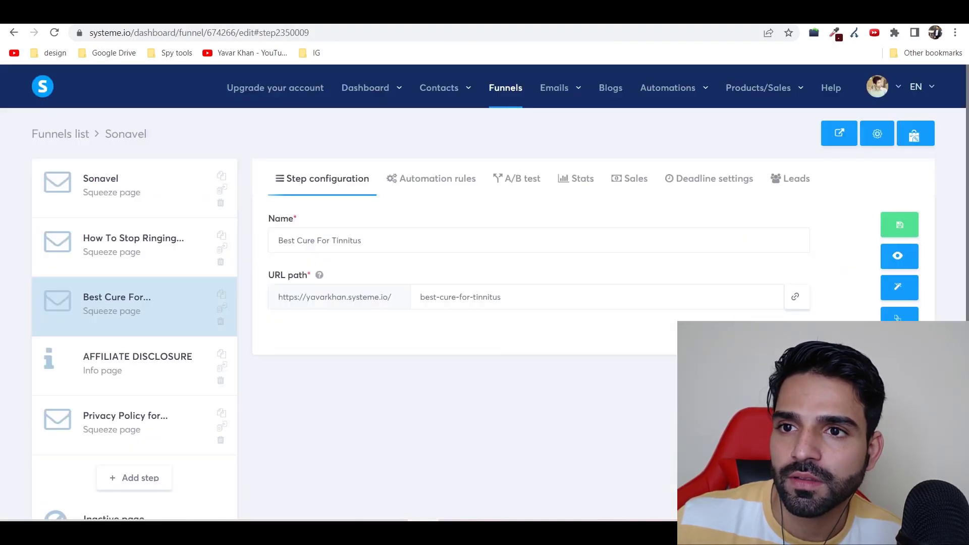
pyautogui.hotkey('ctrl', 'Tab')
pyautogui.hotkey('ctrl', 'shift', 'Tab')
pyautogui.hotkey('ctrl', 'shift', 'Tab')
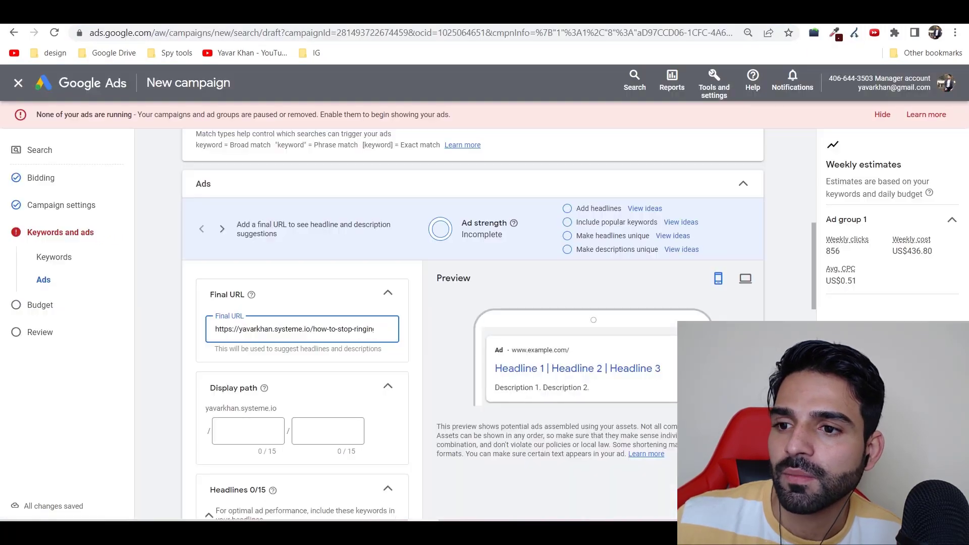
pyautogui.click(270, 337)
pyautogui.hotkey('ctrl', 'a')
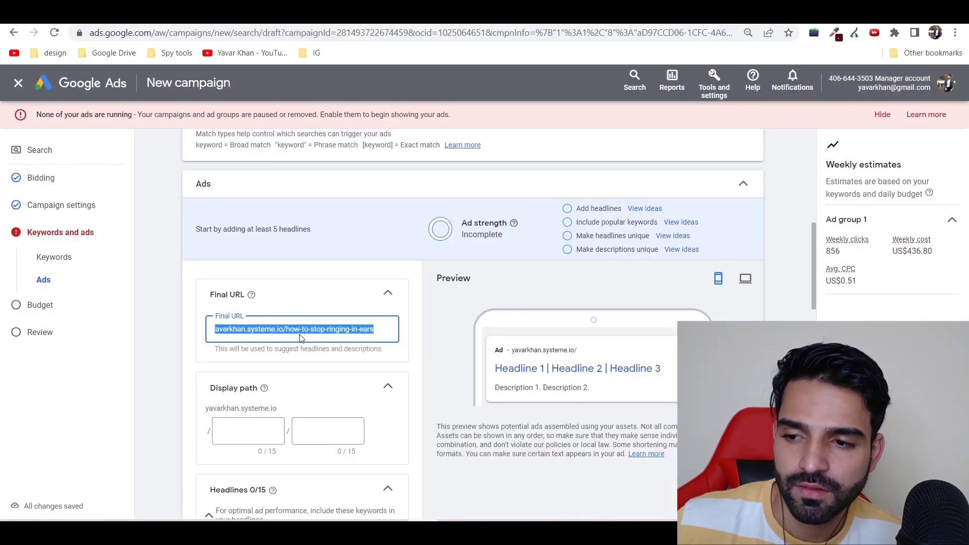
pyautogui.click(297, 326)
# Review the healthymax.org page and the competitor ads in the Google results for How I cured my tinnitus and tinnitus cure.
pyautogui.scroll(-3, 298, 302)
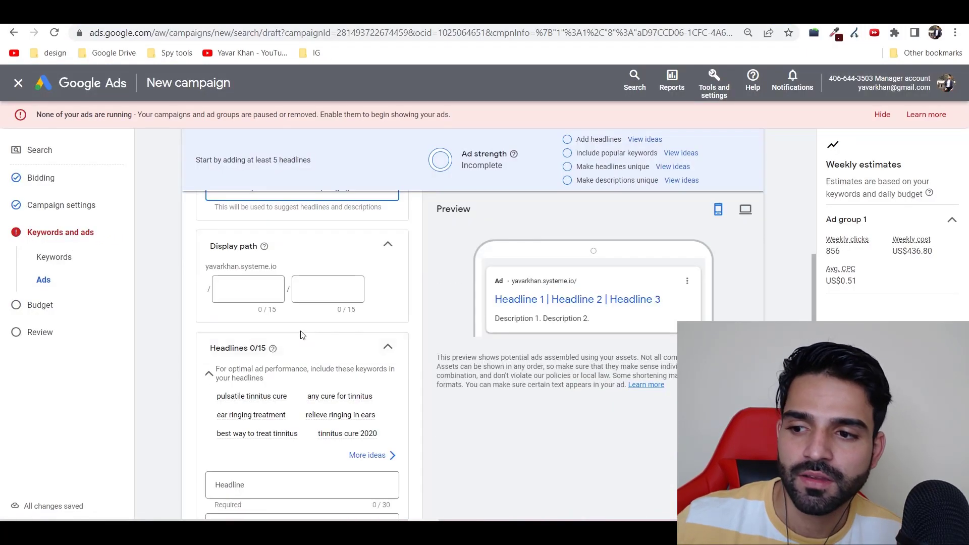
pyautogui.click(245, 287)
pyautogui.click(548, 532)
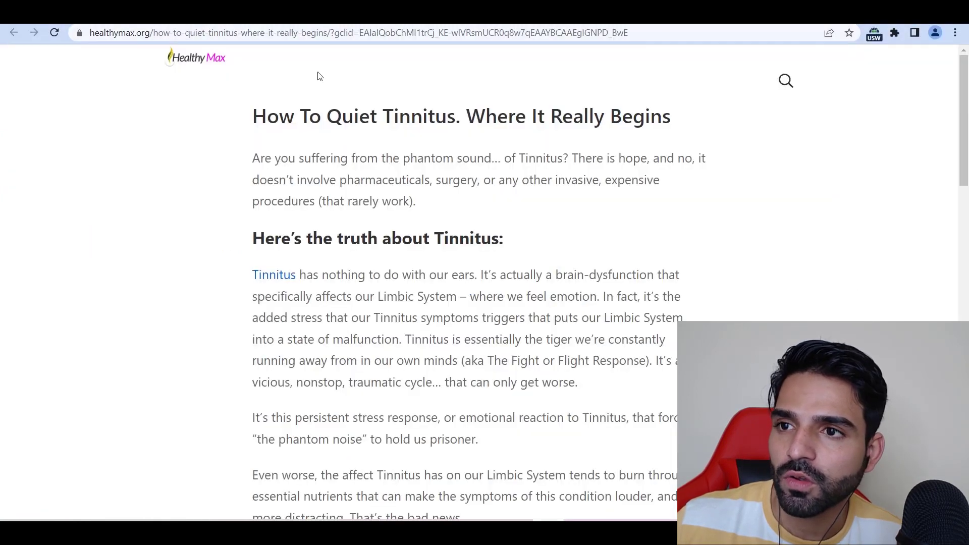
pyautogui.click(298, 14)
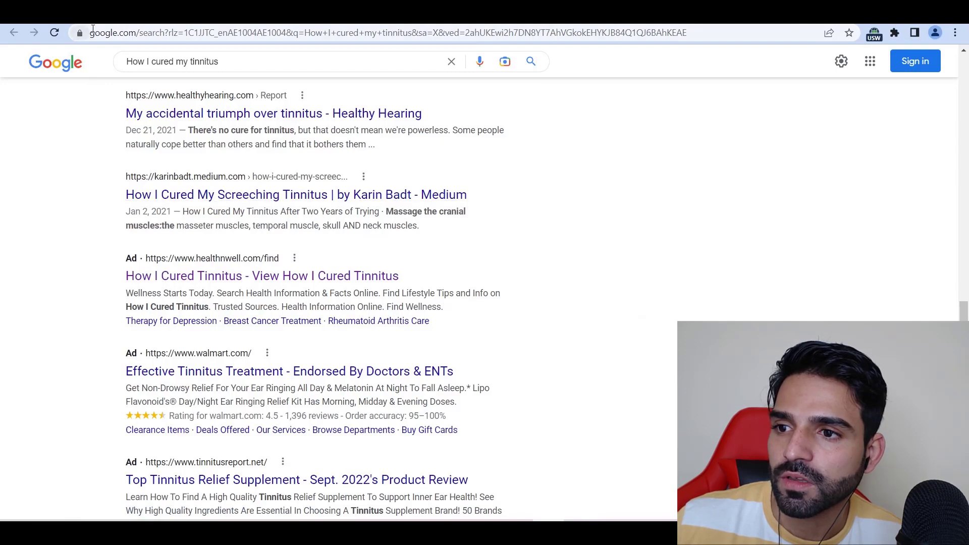
pyautogui.click(109, 14)
pyautogui.scroll(4, 159, 280)
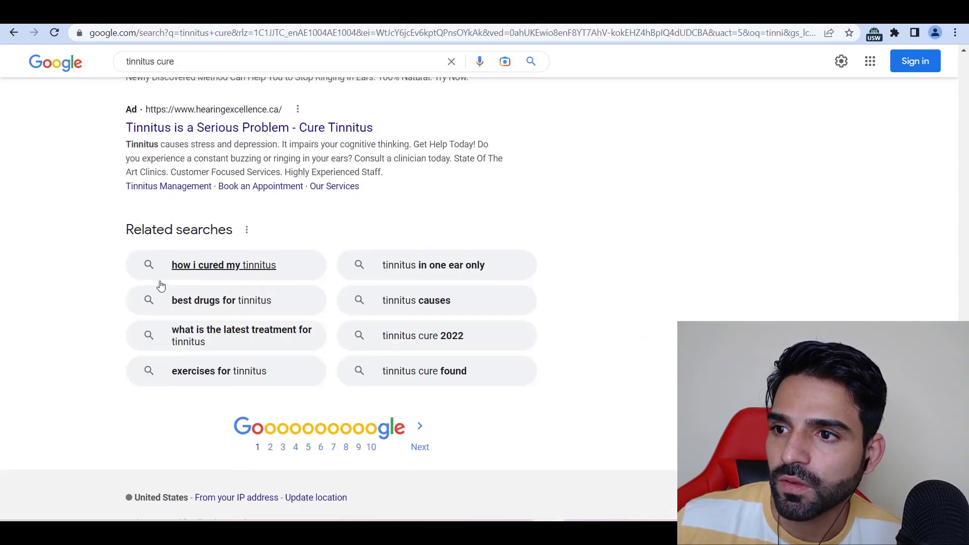
pyautogui.scroll(2, 277, 172)
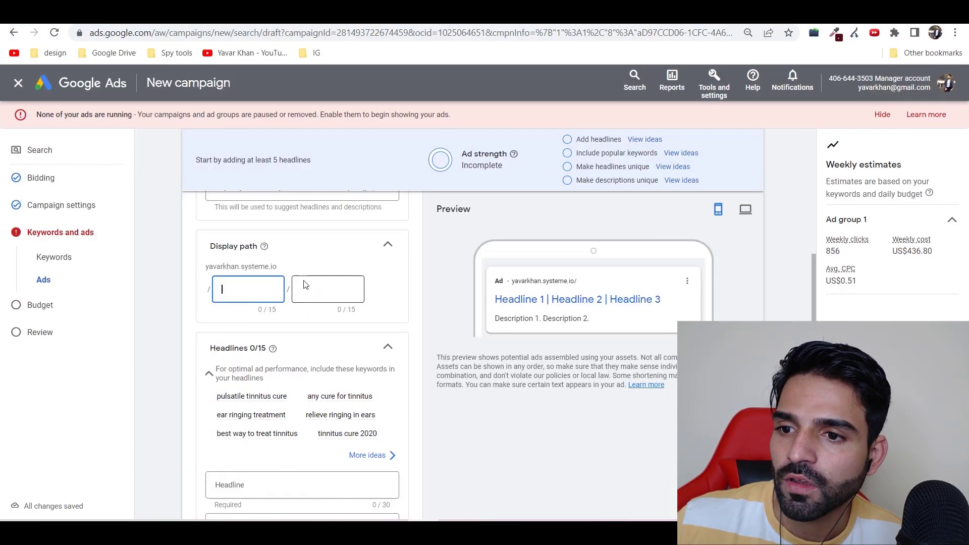
# Set the ad's display path to Tinnitus in the first part and Cure in the second.
pyautogui.click(253, 288)
pyautogui.write('Tinn')
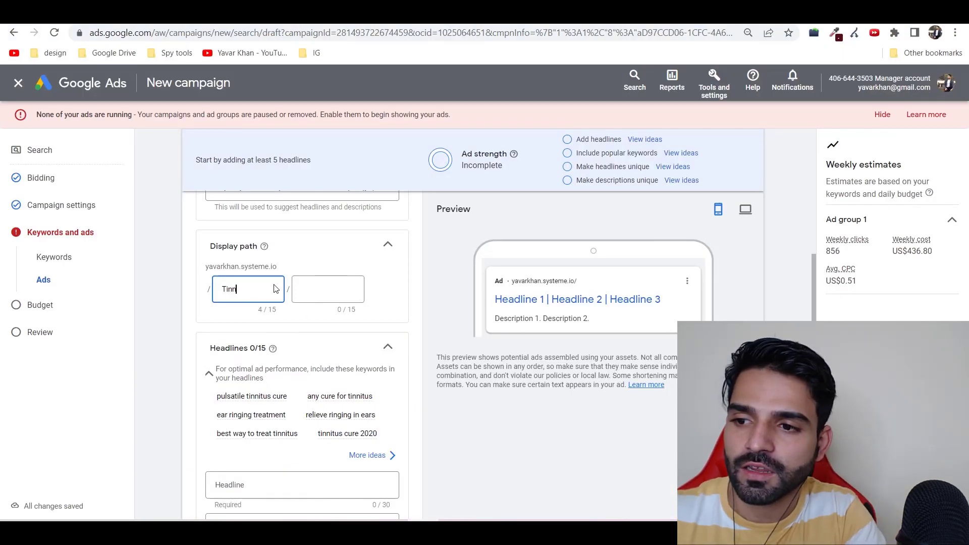
pyautogui.write('itus')
pyautogui.press('Tab')
pyautogui.write('u')
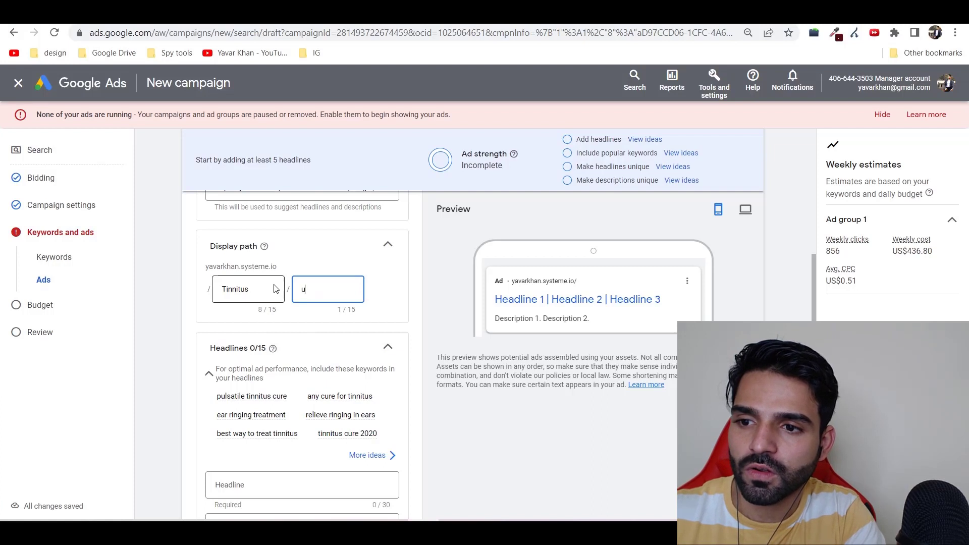
pyautogui.press('BackSpace')
pyautogui.write('Cure')
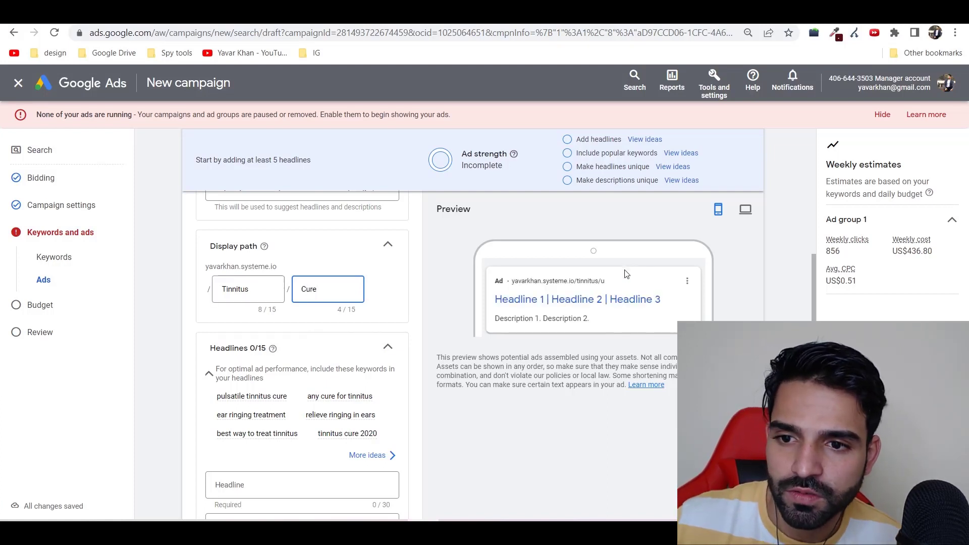
# Copy the suggested keywords ear ringing treatment and best way to treat tinnitus into the ad's first two headlines.
pyautogui.click(216, 347)
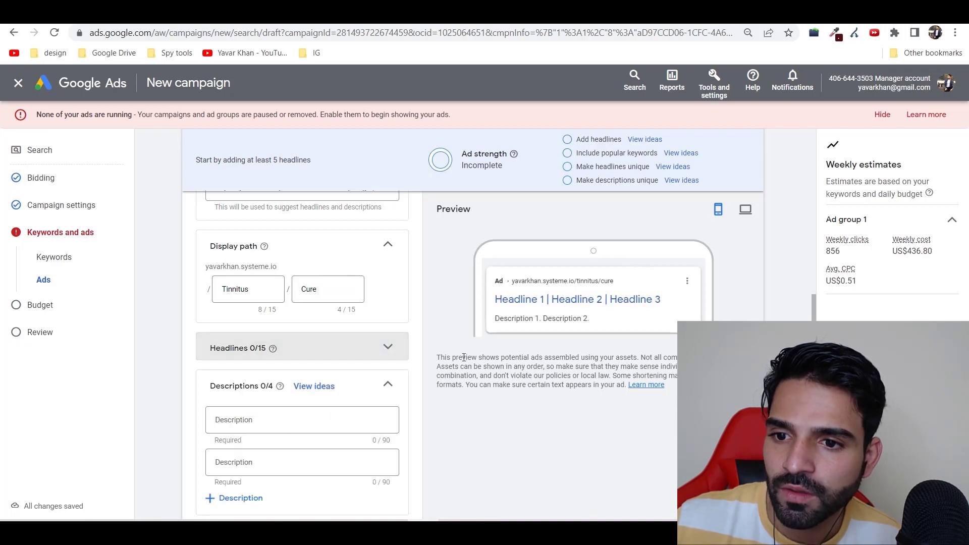
pyautogui.click(279, 348)
pyautogui.scroll(-3, 280, 348)
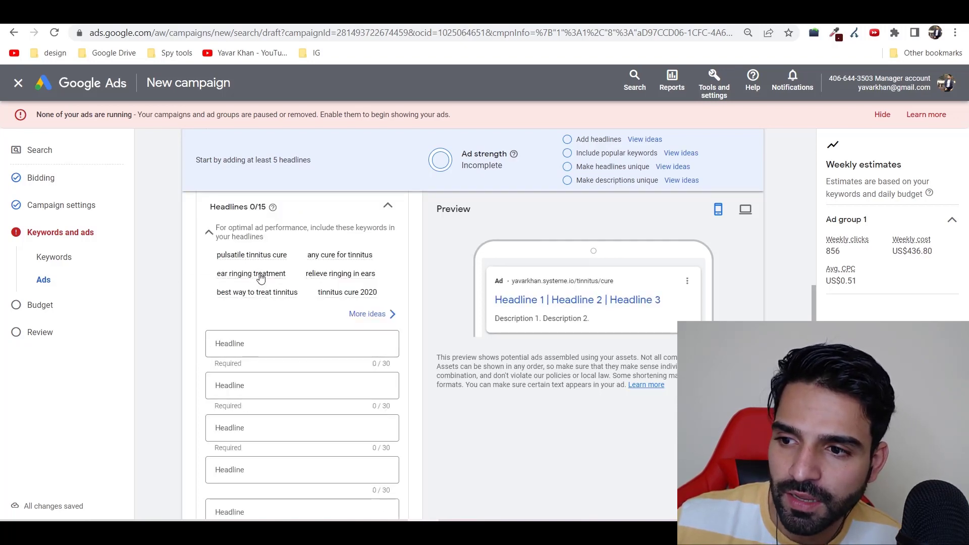
pyautogui.moveTo(217, 273); pyautogui.dragTo(289, 279)
pyautogui.hotkey('ctrl', 'c')
pyautogui.click(264, 344)
pyautogui.hotkey('ctrl', 'v')
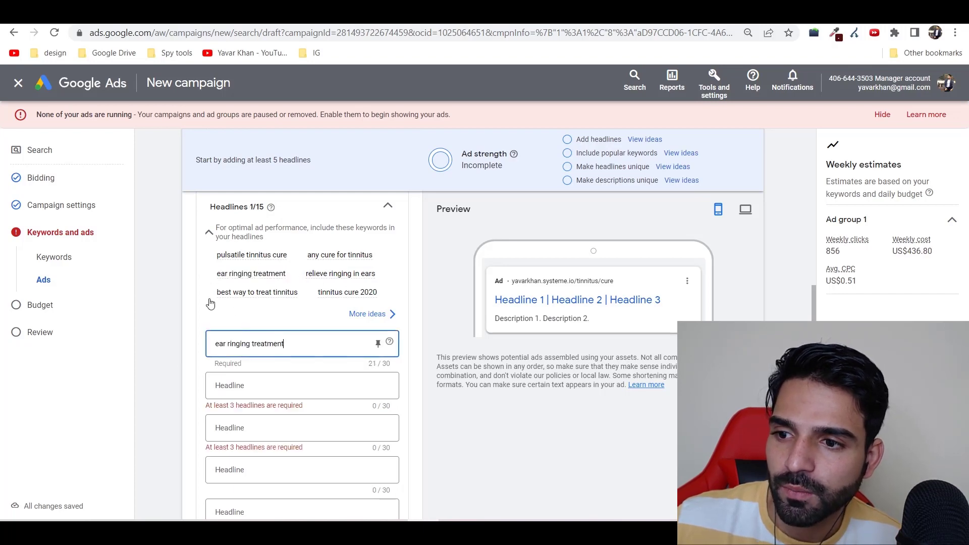
pyautogui.moveTo(218, 292); pyautogui.dragTo(298, 292)
pyautogui.hotkey('ctrl', 'c')
pyautogui.click(237, 385)
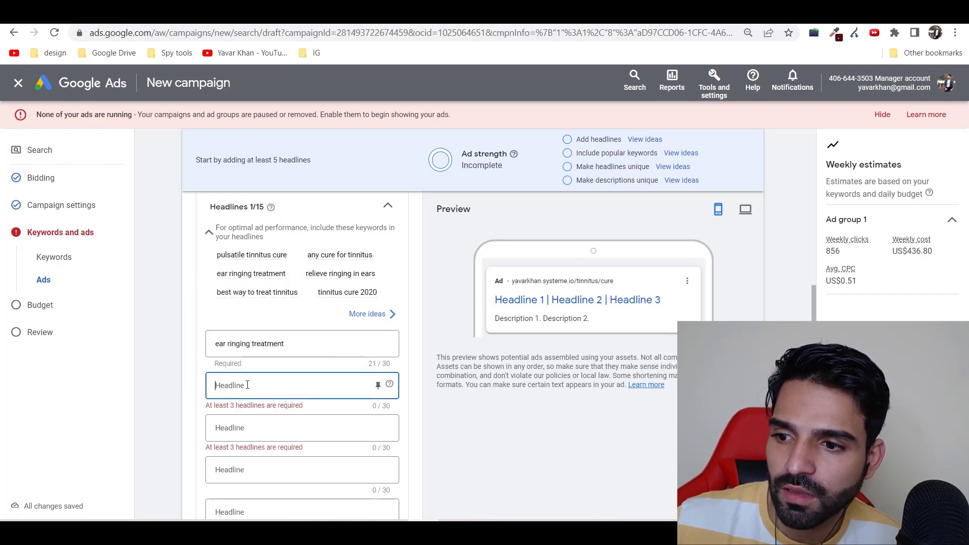
pyautogui.hotkey('ctrl', 'v')
# Capitalize the first headline so it reads Ear Ringing Treatment.
pyautogui.click(219, 346)
pyautogui.press('BackSpace')
pyautogui.write('E')
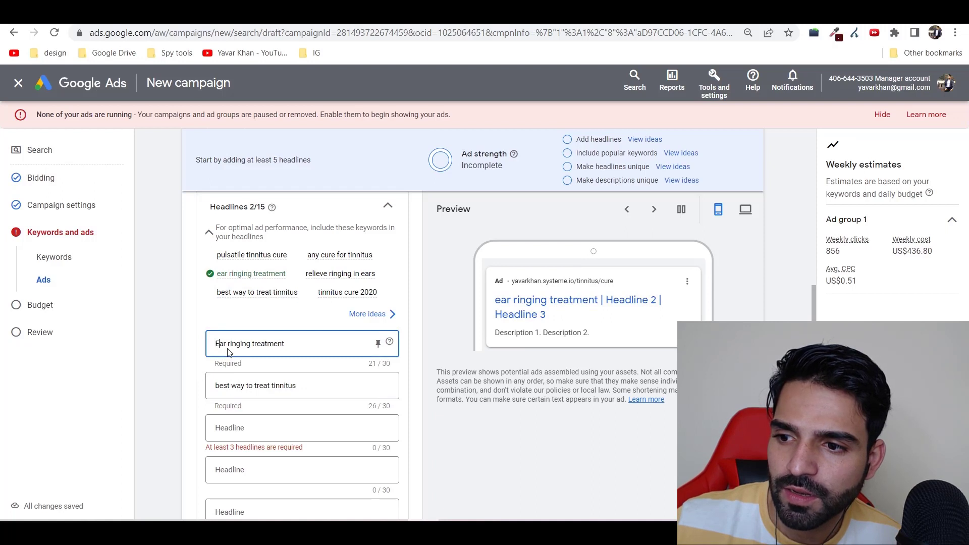
pyautogui.click(229, 346)
pyautogui.press('BackSpace')
pyautogui.write('R')
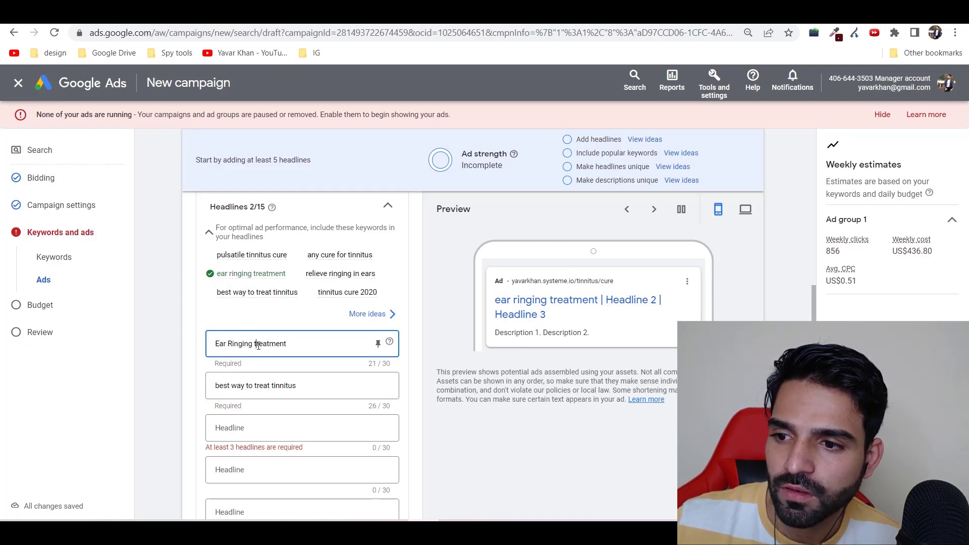
pyautogui.click(255, 343)
pyautogui.press('BackSpace')
pyautogui.write('T')
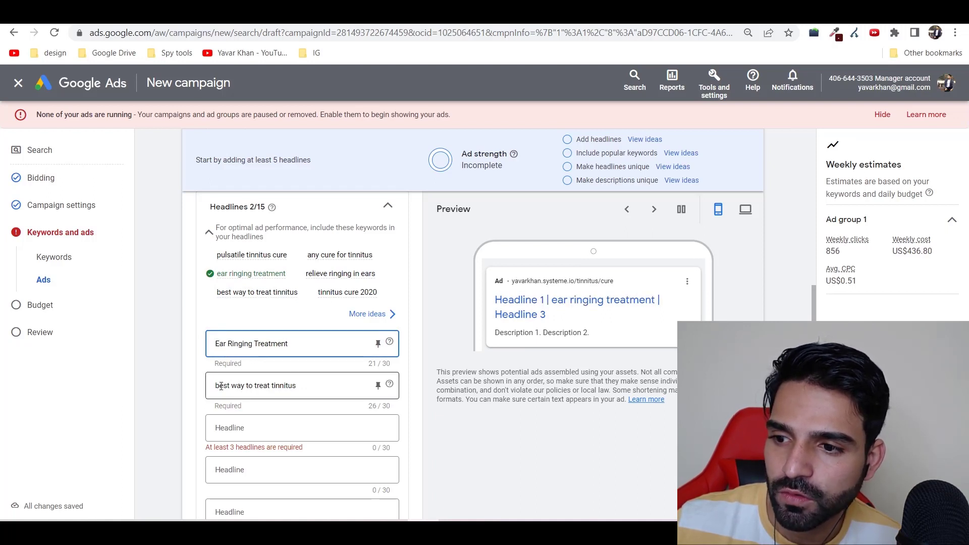
# Capitalize every word of the second headline so it reads Best Way To Treat Tinnitus.
pyautogui.click(229, 382)
pyautogui.write('B')
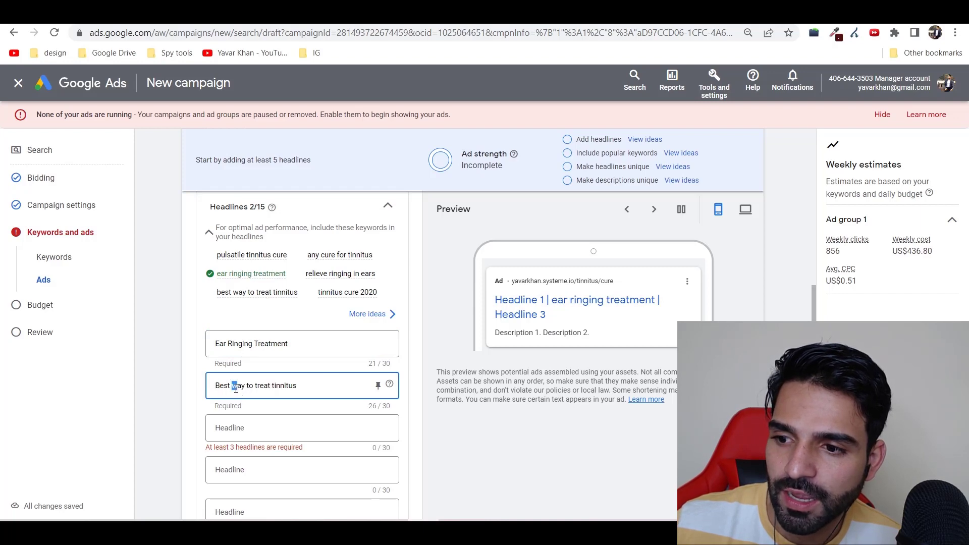
pyautogui.write('W')
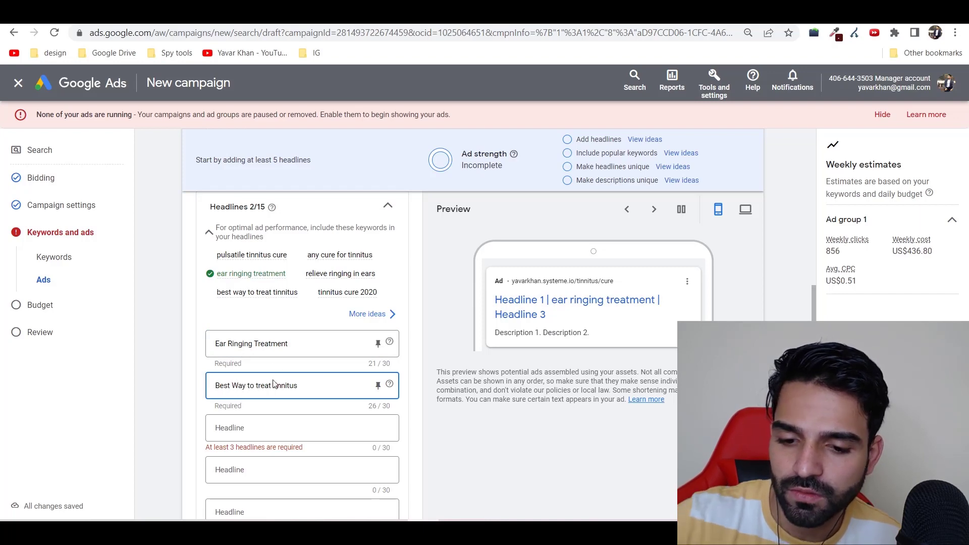
pyautogui.write('T')
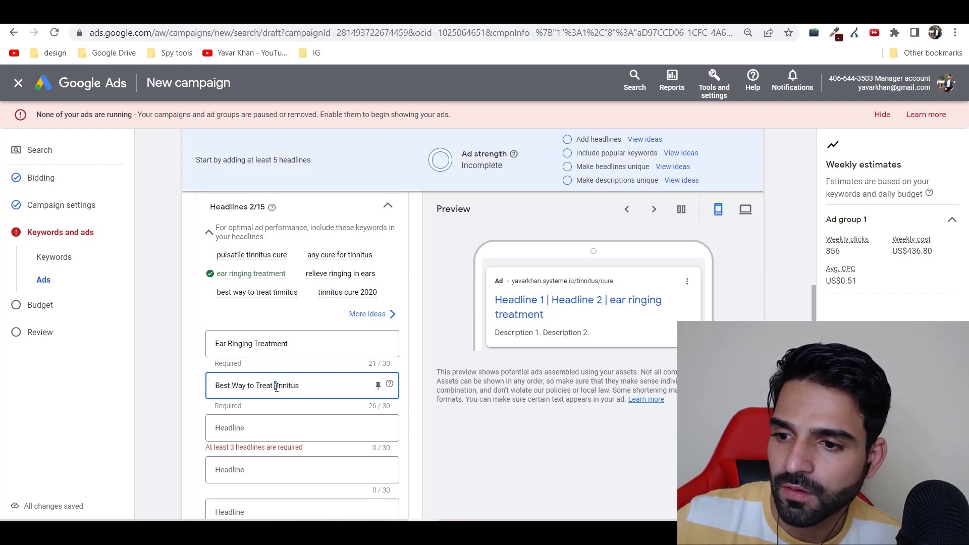
pyautogui.write('T')
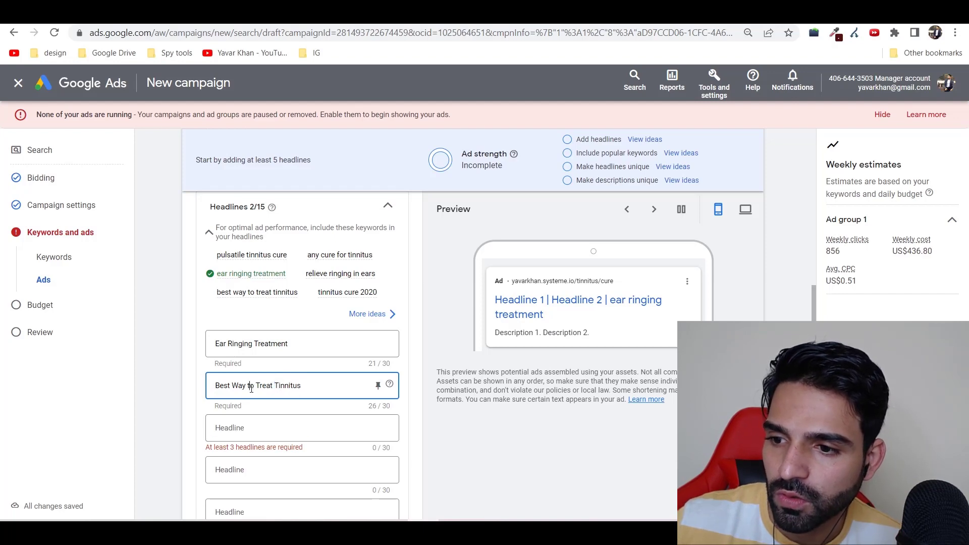
pyautogui.write('T')
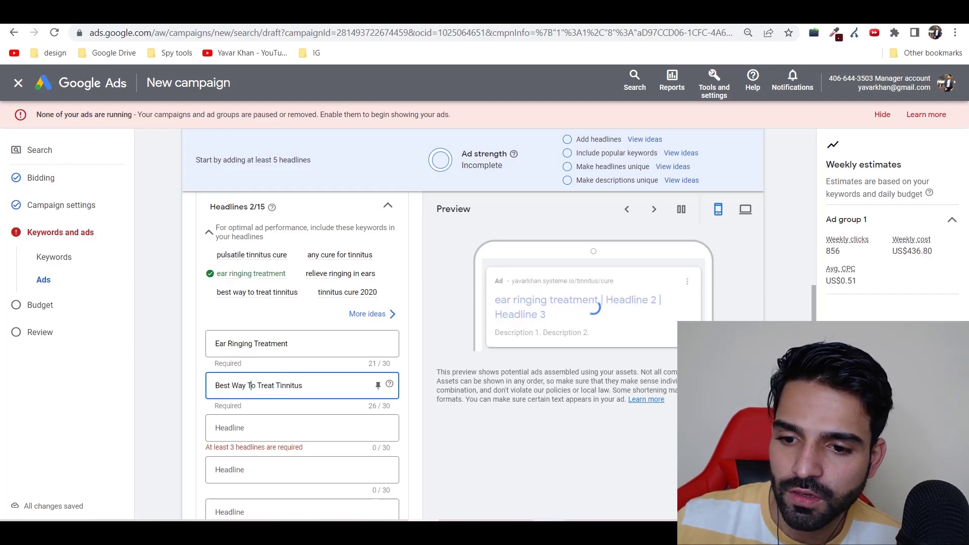
# Copy What Causes Tinnitus Really from the howtosave247.org ad in the Google results into the third headline in Google Ads.
pyautogui.click(549, 531)
pyautogui.scroll(-2, 94, 288)
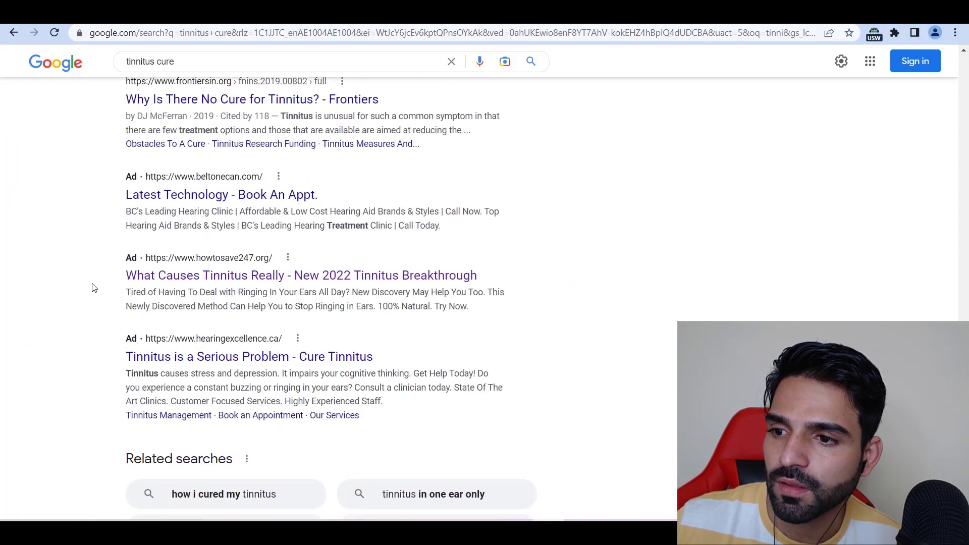
pyautogui.moveTo(107, 282); pyautogui.dragTo(286, 276)
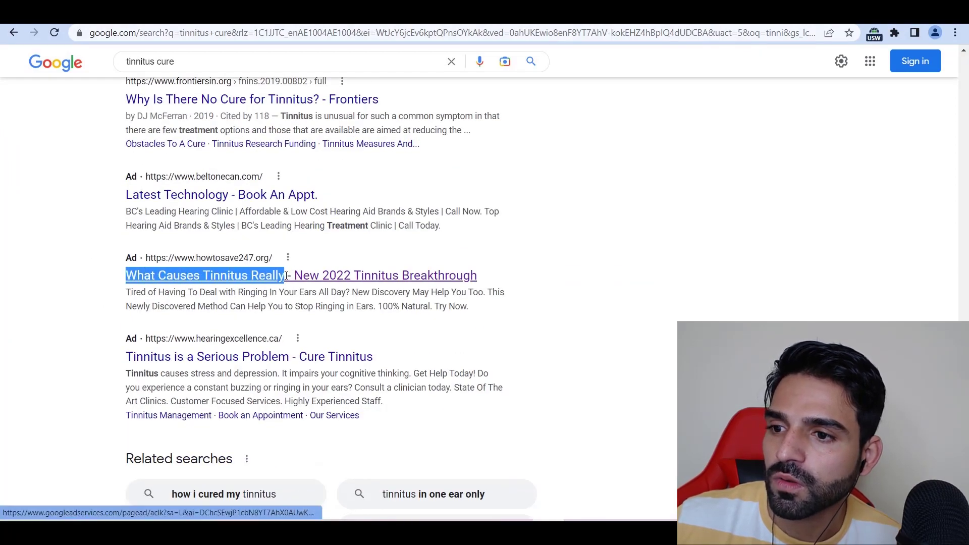
pyautogui.hotkey('ctrl', 'c')
pyautogui.hotkey('alt', 'Tab')
pyautogui.click(250, 429)
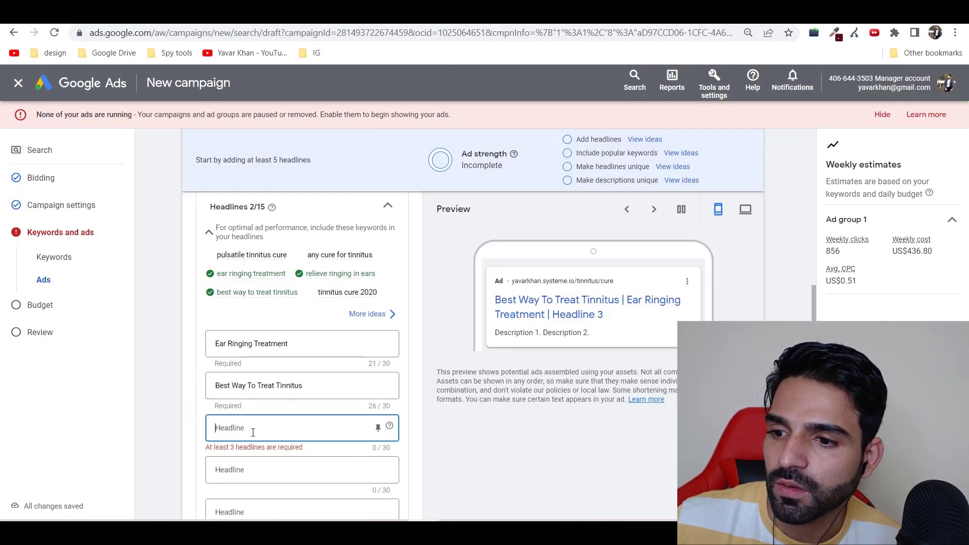
pyautogui.hotkey('ctrl', 'v')
# Copy New 2022 Tinnitus Breakthrough from the same competitor ad in the Google results into the fourth headline in Google Ads.
pyautogui.hotkey('alt', 'Tab')
pyautogui.moveTo(504, 276); pyautogui.dragTo(298, 272)
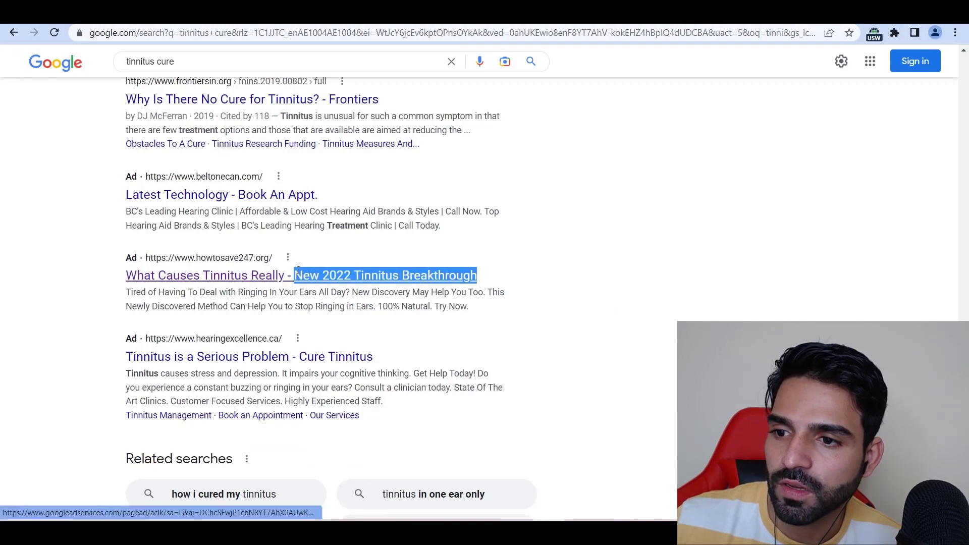
pyautogui.hotkey('ctrl', 'c')
pyautogui.hotkey('alt', 'Tab')
pyautogui.click(268, 329)
pyautogui.hotkey('ctrl', 'v')
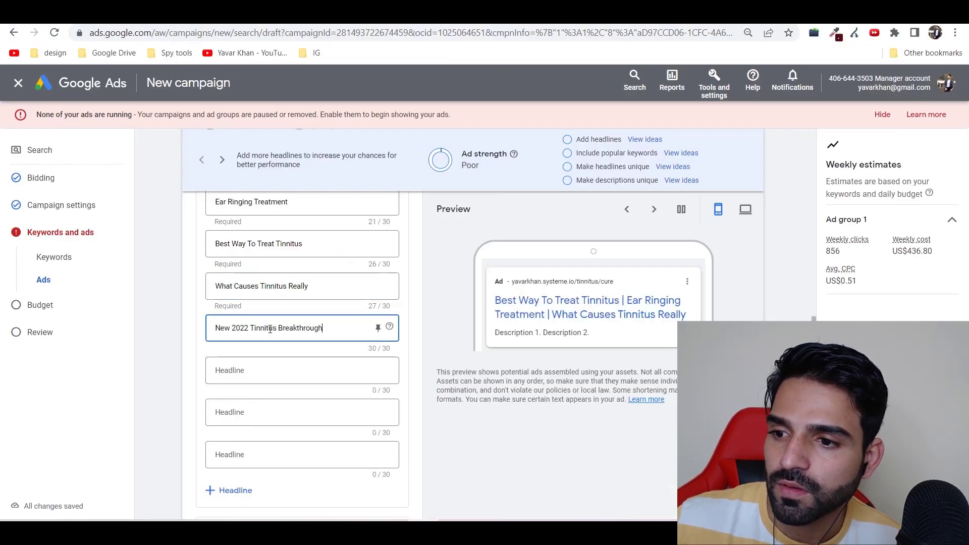
# Copy the full description of the howtosave247.org ad from the Google results into the first description in Google Ads.
pyautogui.hotkey('alt', 'Tab')
pyautogui.moveTo(126, 292); pyautogui.dragTo(472, 305)
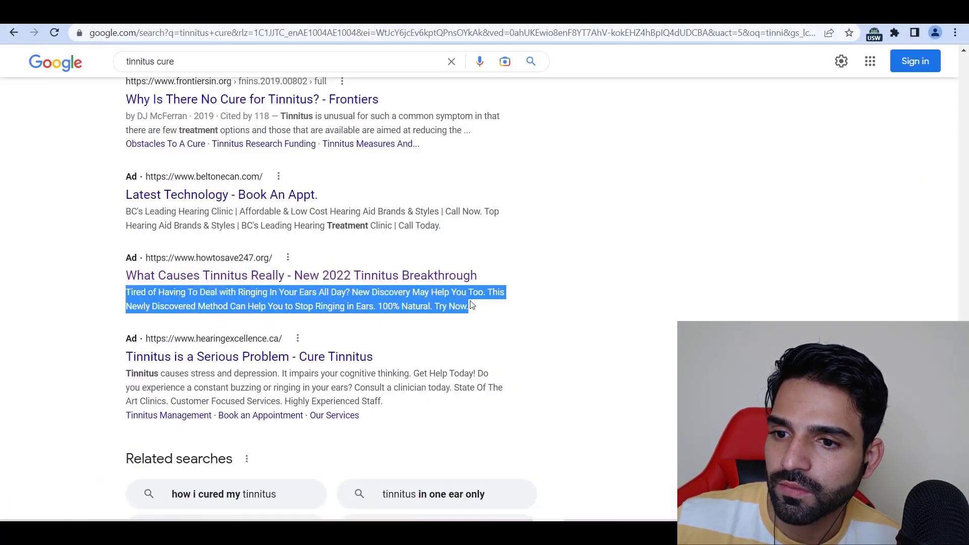
pyautogui.hotkey('ctrl', 'c')
pyautogui.hotkey('alt', 'Tab')
pyautogui.scroll(-5, 252, 292)
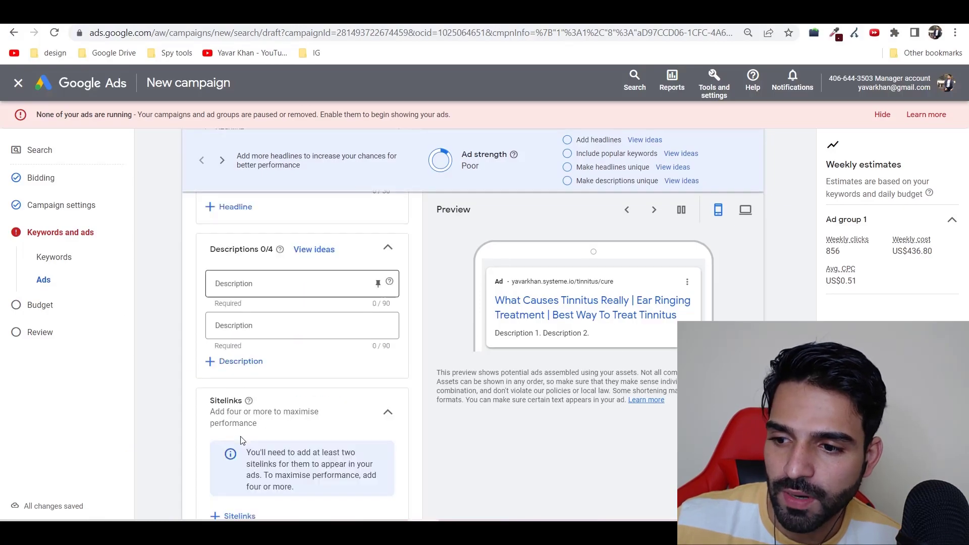
pyautogui.scroll(3, 251, 292)
pyautogui.click(247, 280)
pyautogui.hotkey('ctrl', 'v')
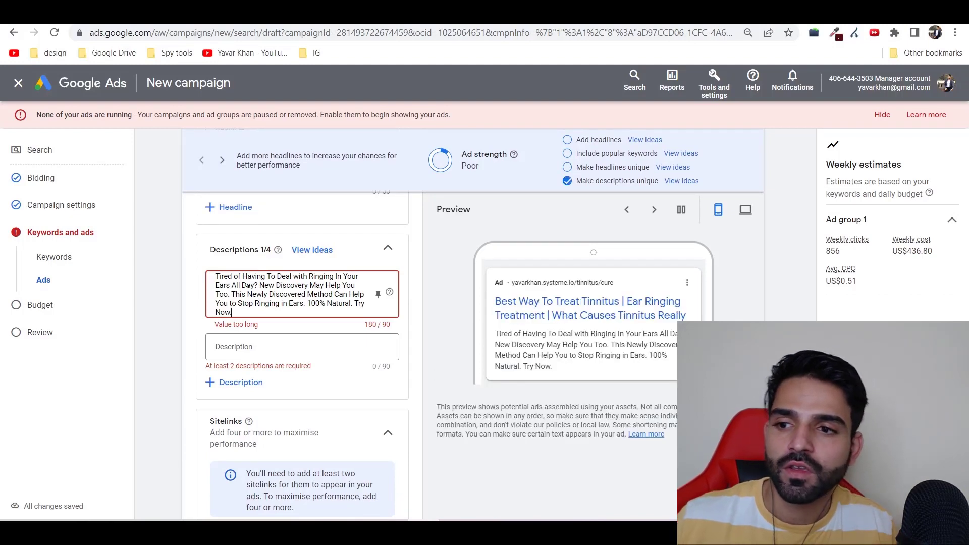
pyautogui.scroll(6, 264, 299)
pyautogui.scroll(-6, 268, 328)
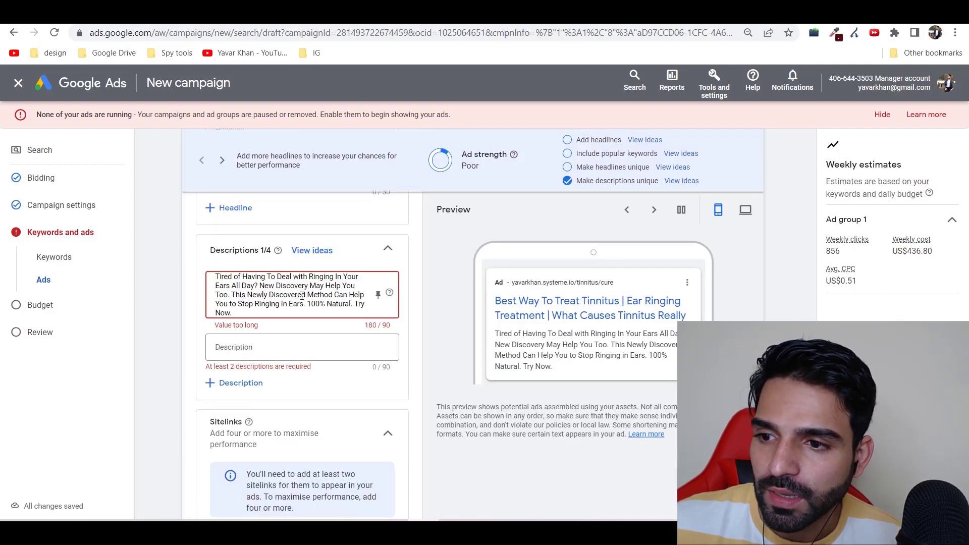
# Cut everything after Tired of Having To Deal with Ringing In Your Ears All Day? and paste it into the second description.
pyautogui.moveTo(262, 286); pyautogui.dragTo(359, 328)
pyautogui.press('BackSpace')
pyautogui.click(275, 338)
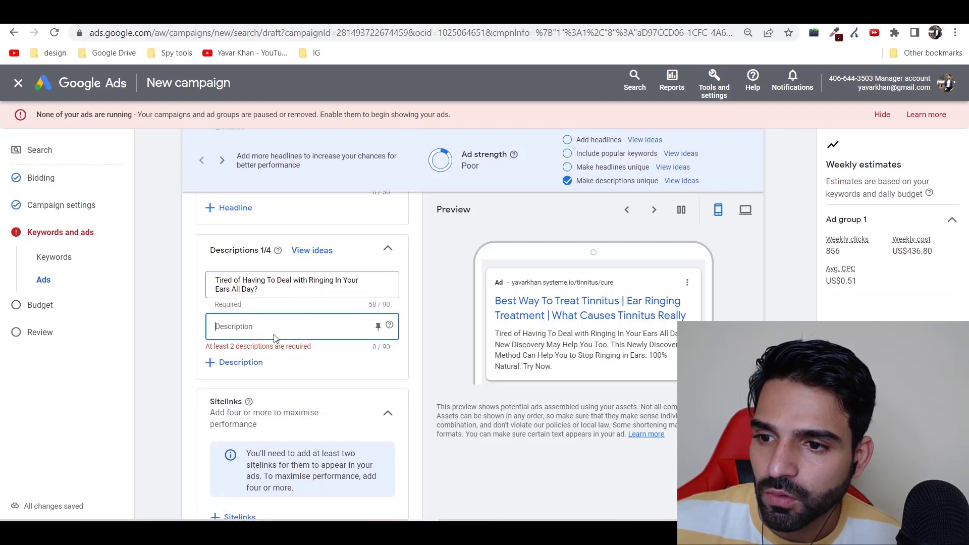
pyautogui.hotkey('ctrl', 'v')
pyautogui.scroll(-3, 286, 349)
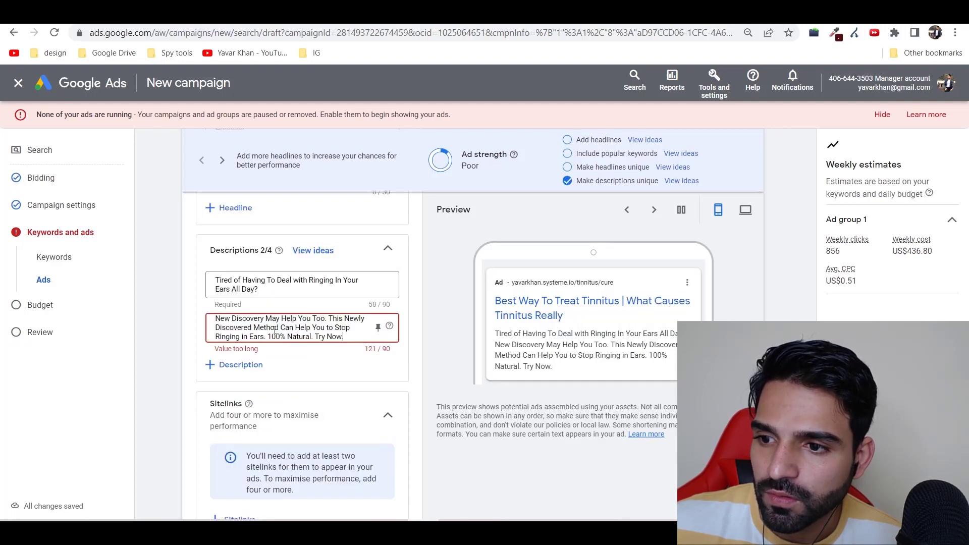
# Move New Discovery May Help You Too from the second description to the end of the first, dropping its final full stop.
pyautogui.moveTo(327, 319); pyautogui.dragTo(65, 309)
pyautogui.hotkey('ctrl', 'x')
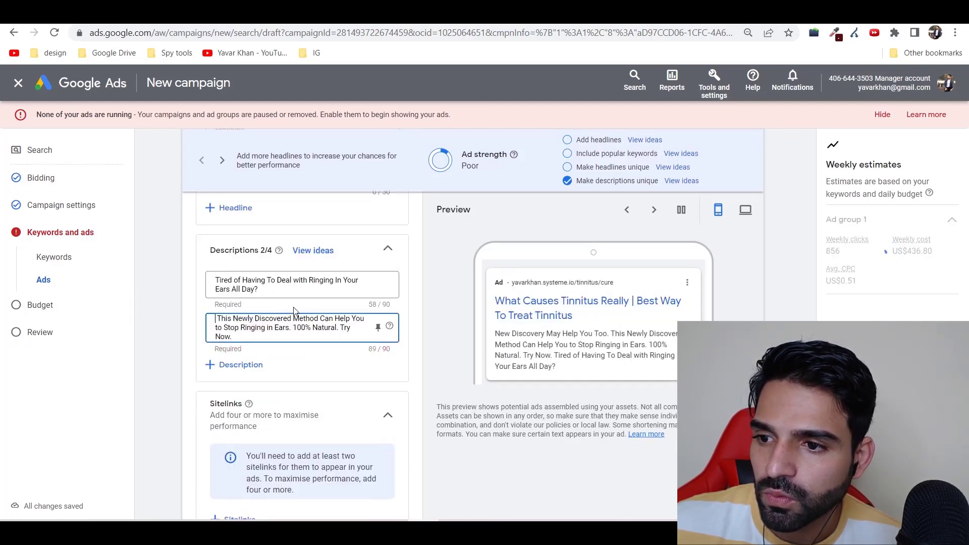
pyautogui.click(331, 287)
pyautogui.hotkey('ctrl', 'v')
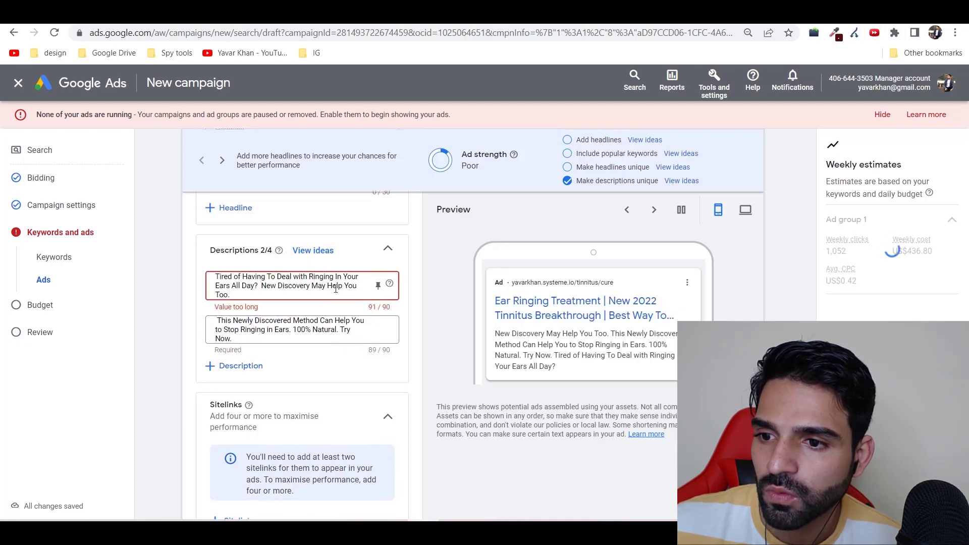
pyautogui.press('BackSpace')
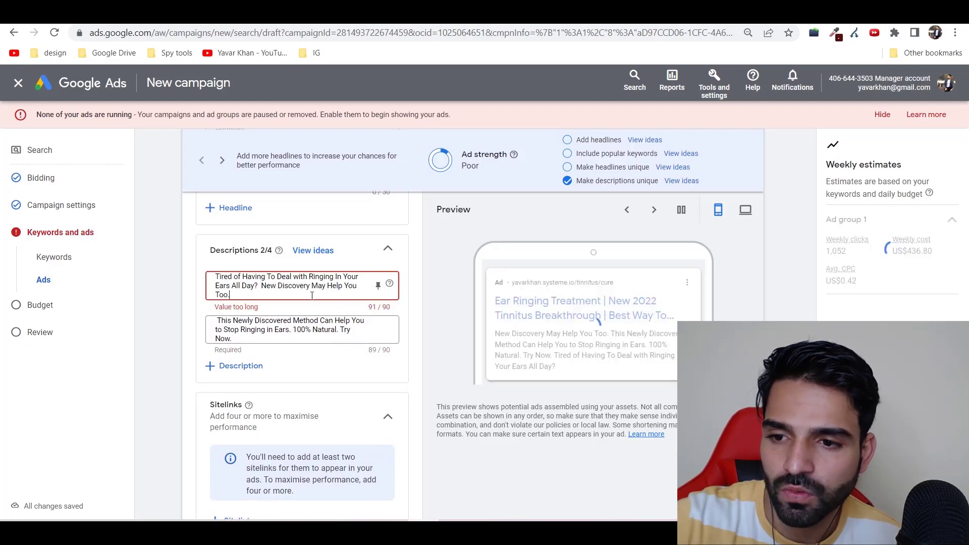
# Check the weekly cost estimate, finish the ad and continue to the campaign's budget settings.
pyautogui.scroll(-5, 258, 353)
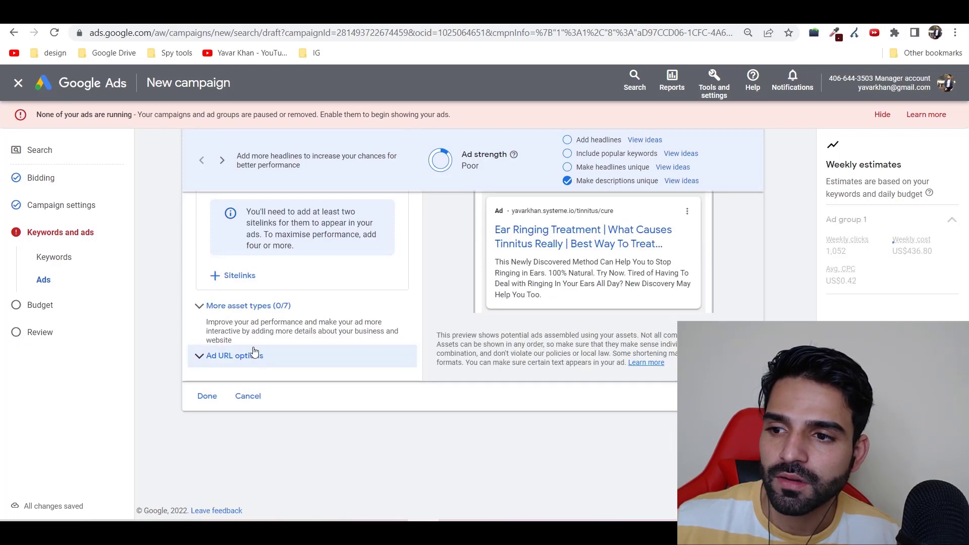
pyautogui.scroll(3, 253, 353)
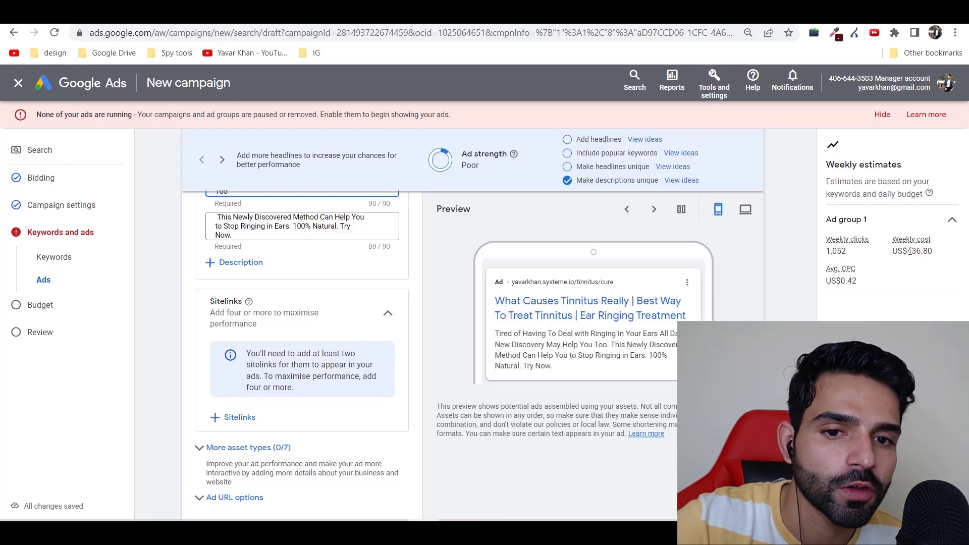
pyautogui.moveTo(908, 251); pyautogui.dragTo(942, 252)
pyautogui.scroll(-3, 250, 305)
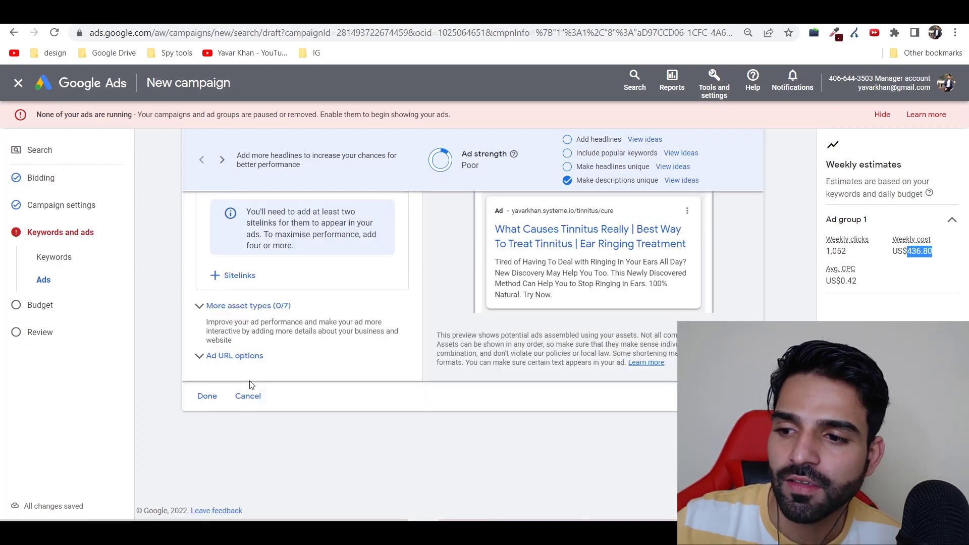
pyautogui.click(211, 400)
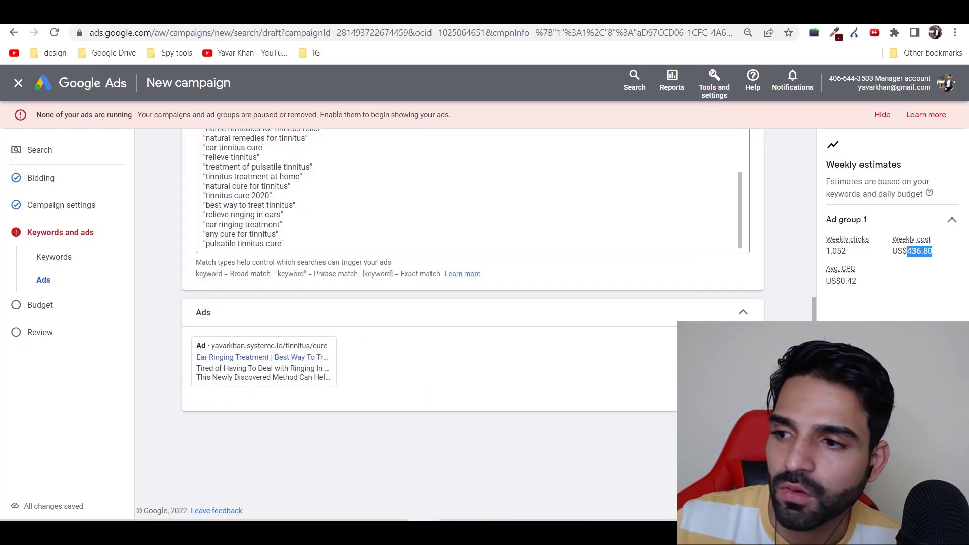
pyautogui.click(744, 432)
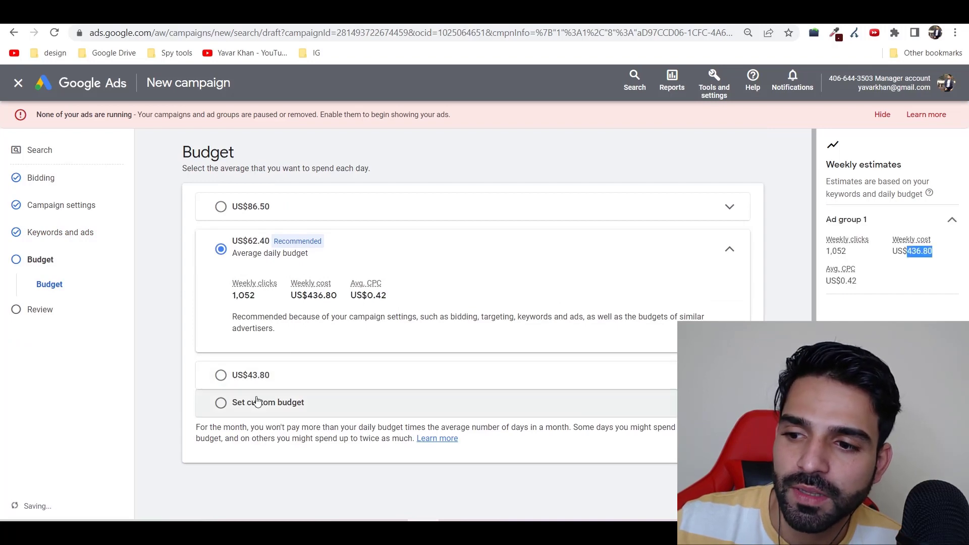
# Try to set a custom average daily budget for the campaign in place of the recommended one.
pyautogui.click(255, 403)
pyautogui.moveTo(302, 352); pyautogui.dragTo(165, 341)
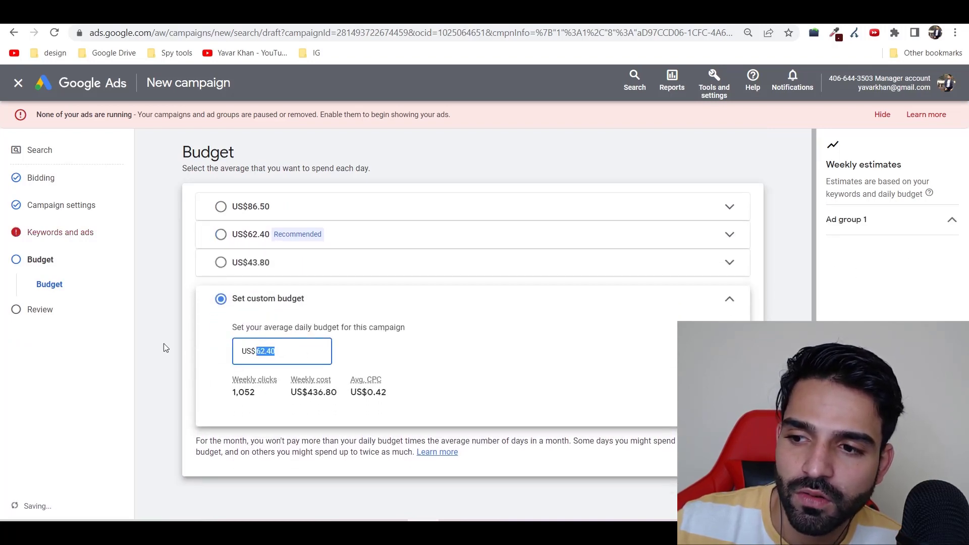
pyautogui.click(49, 313)
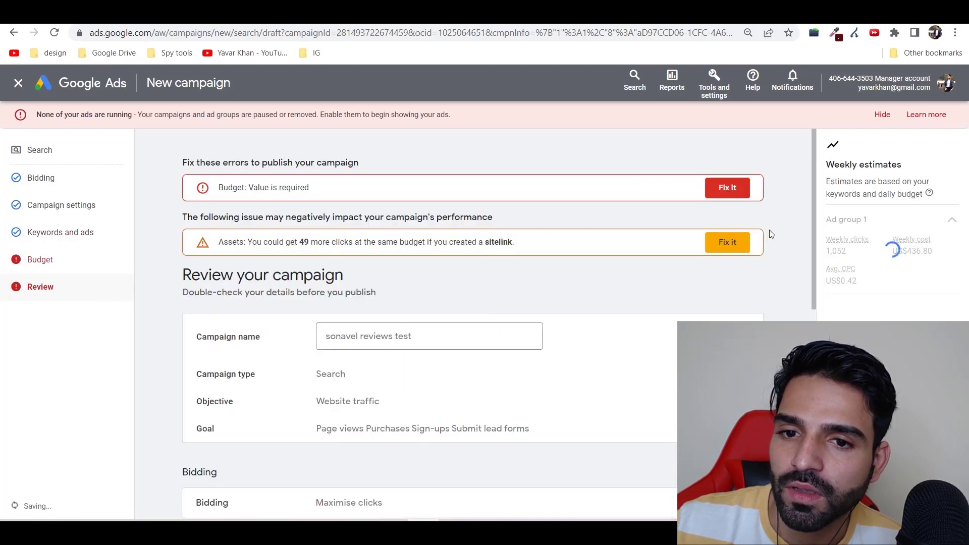
pyautogui.click(727, 195)
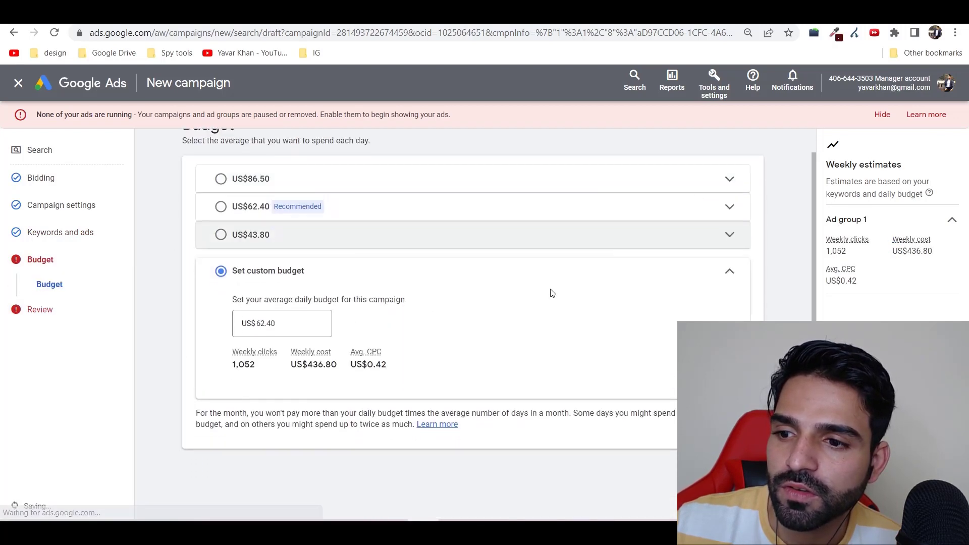
pyautogui.doubleClick(310, 293)
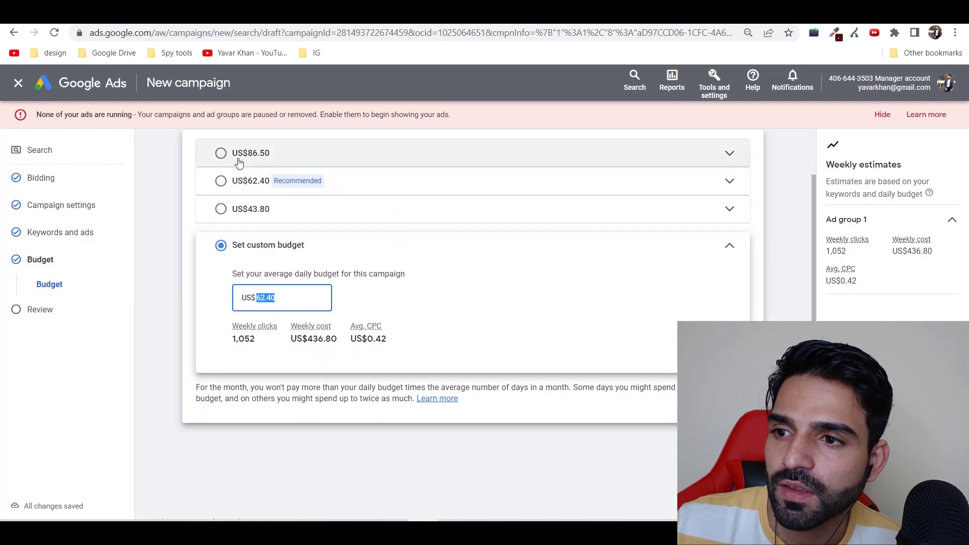
# Choose the US$86.50 daily budget, check the campaign summary in the review and publish the campaign.
pyautogui.click(222, 154)
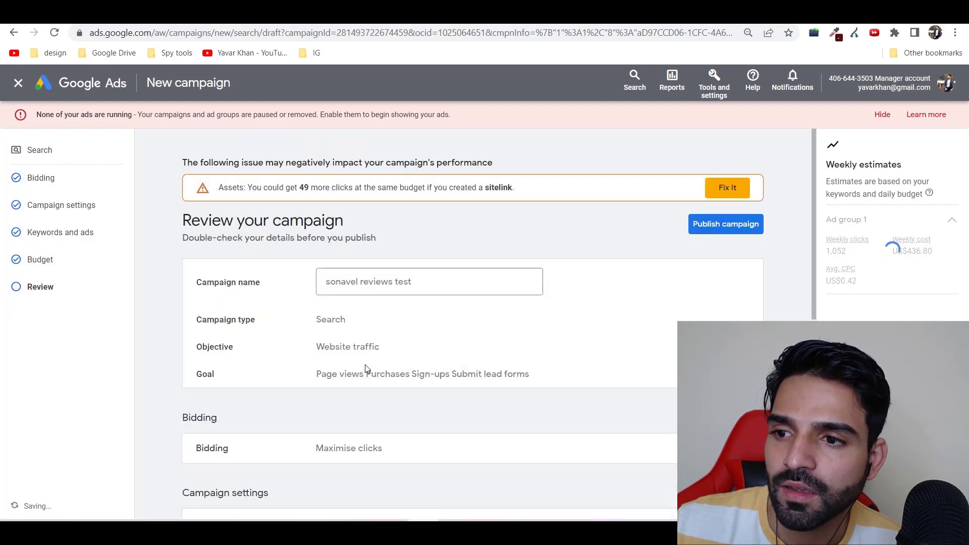
pyautogui.scroll(-6, 532, 308)
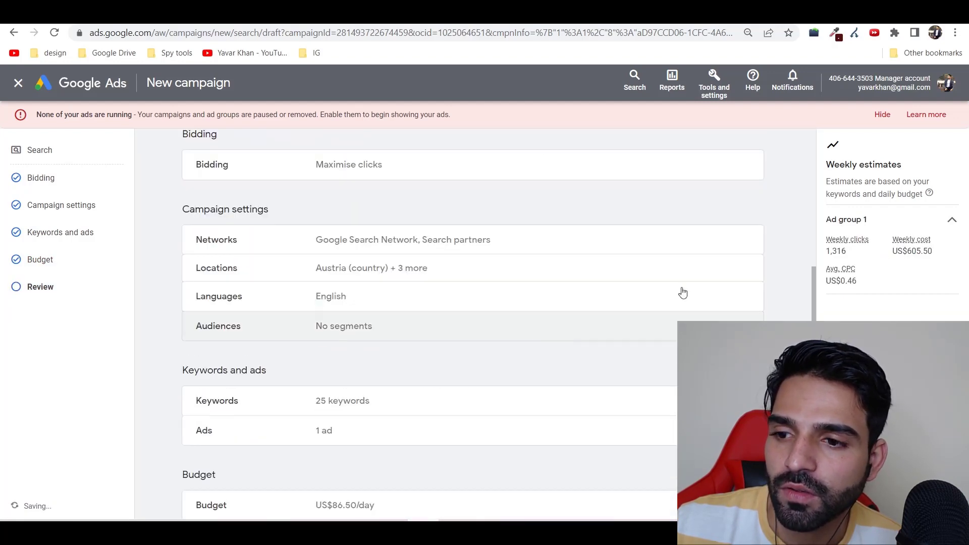
pyautogui.scroll(6, 681, 289)
pyautogui.click(715, 226)
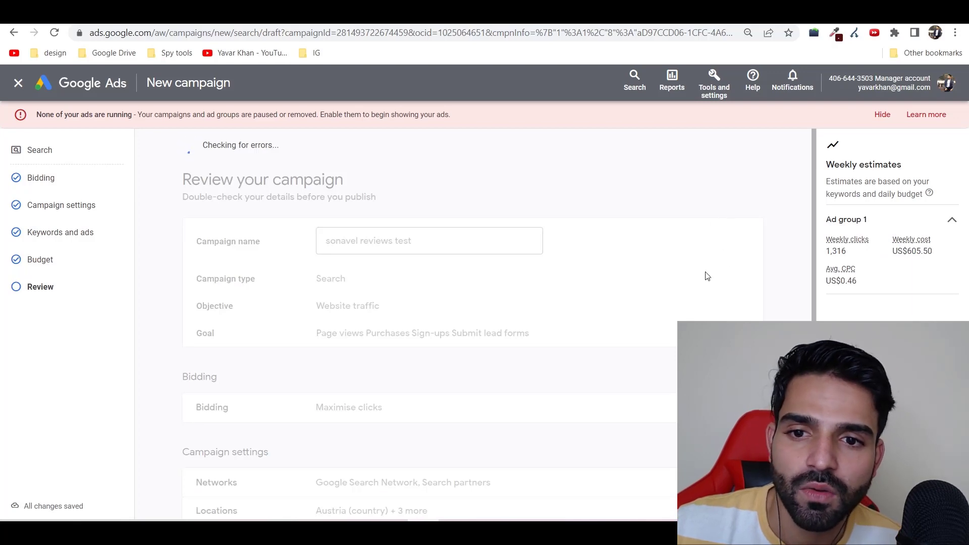
pyautogui.scroll(-6, 566, 251)
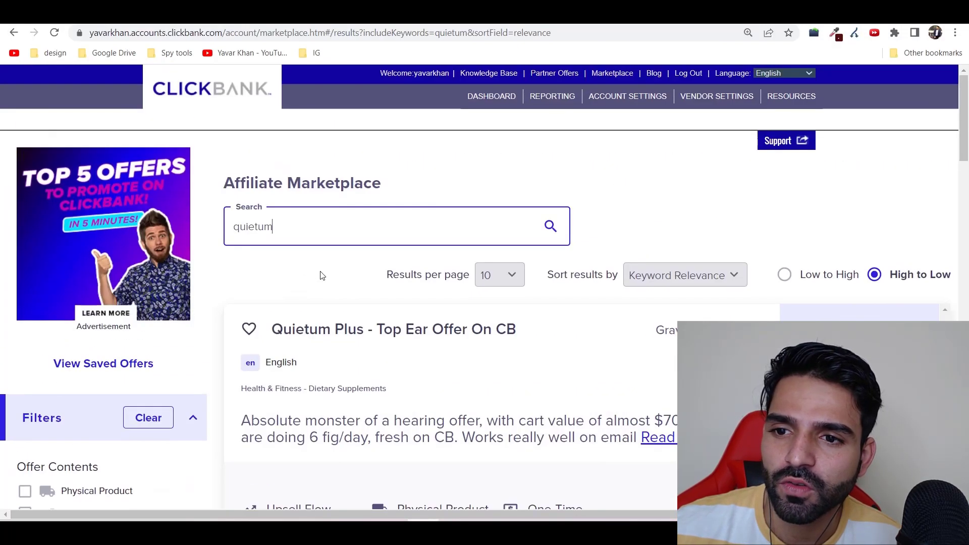
# Switch to the ClickBank marketplace and look up the seller contact of the Quietum Plus offer.
pyautogui.scroll(-5, 350, 350)
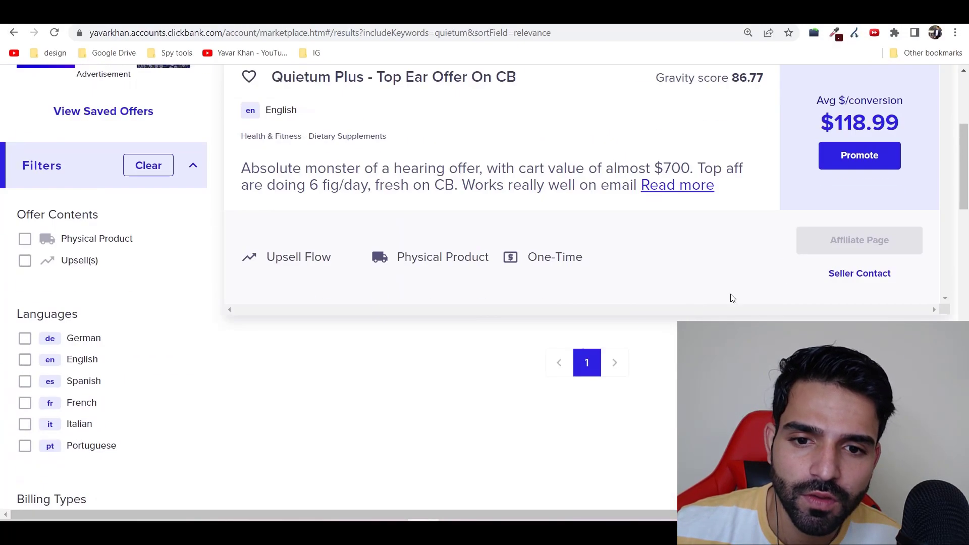
pyautogui.rightClick(852, 277)
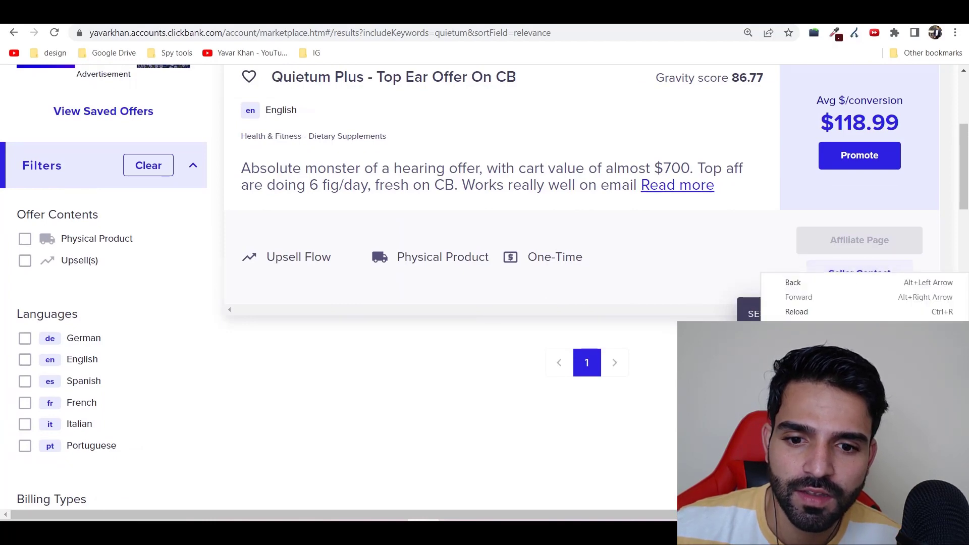
pyautogui.click(728, 255)
pyautogui.click(835, 273)
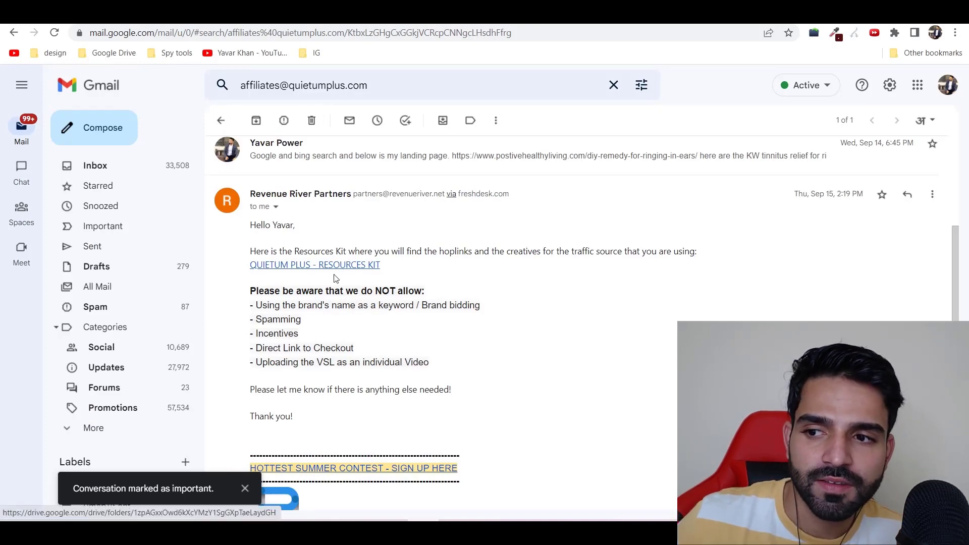
# Open the QUIETUM PLUS - RESOURCES KIT link from the seller's reply in Gmail and look into its GOOGLE ADS folder.
pyautogui.click(314, 265)
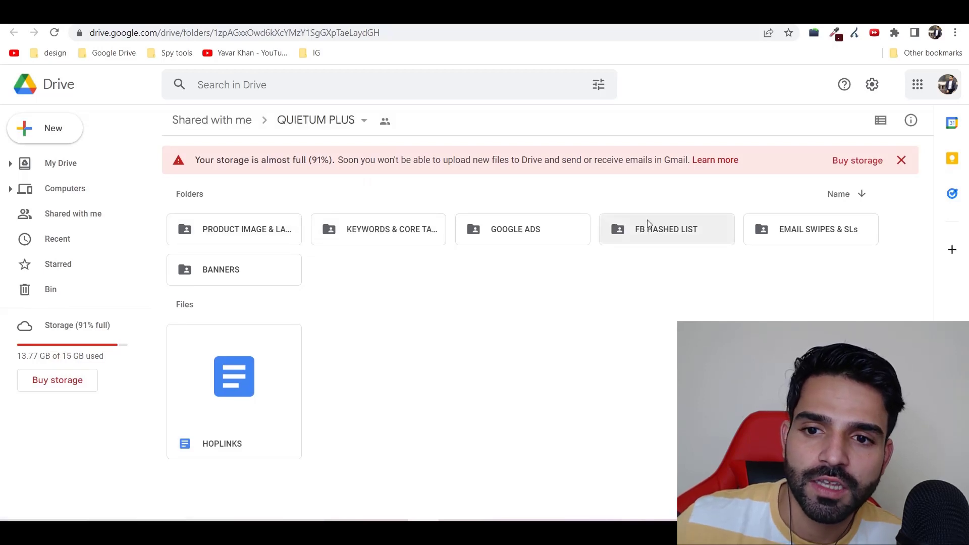
pyautogui.doubleClick(559, 230)
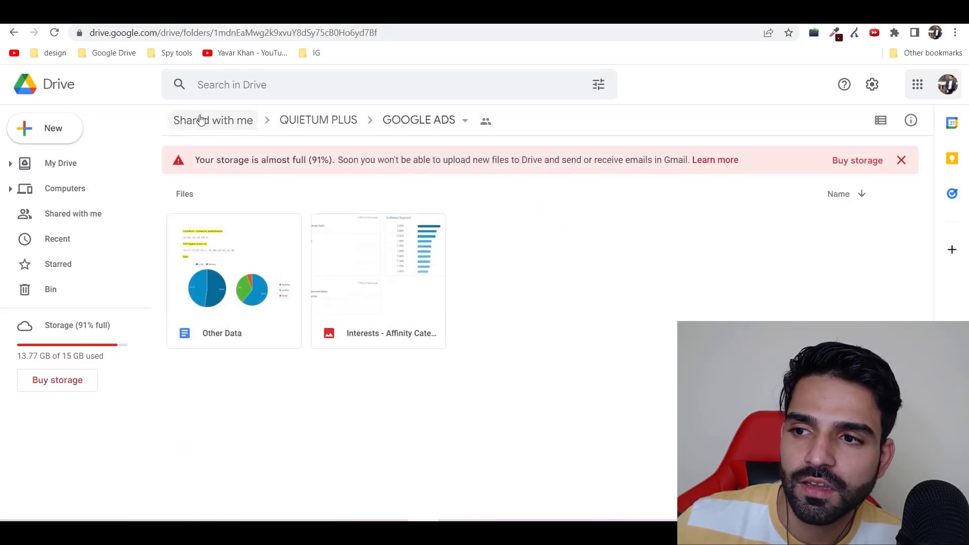
pyautogui.click(351, 124)
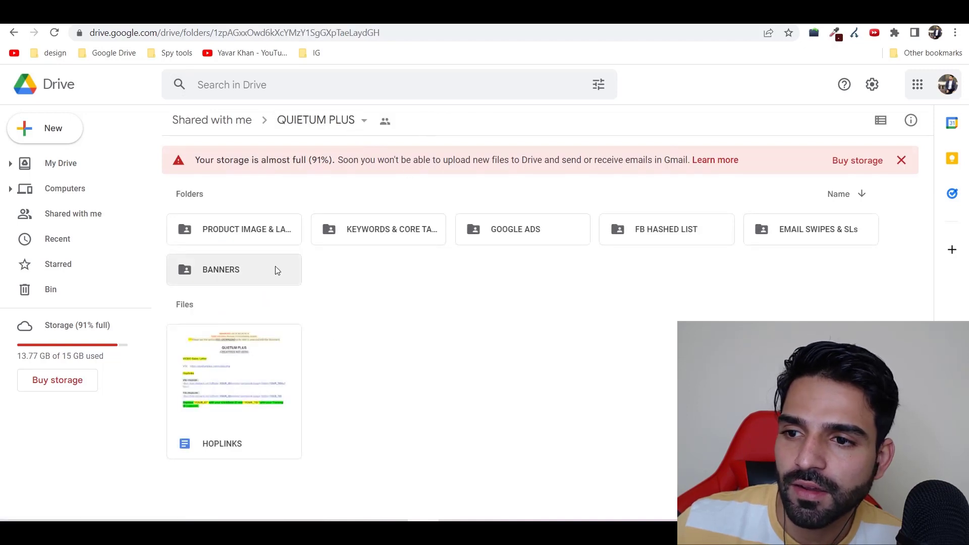
# Open the Keywords & Core Target document in the kit's KEYWORDS & CORE TARGET folder.
pyautogui.doubleClick(403, 231)
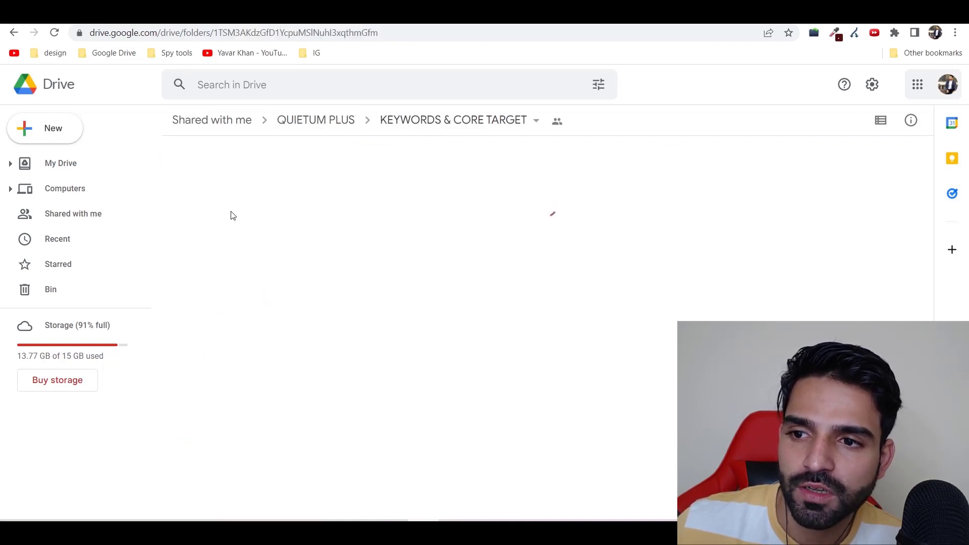
pyautogui.click(254, 240)
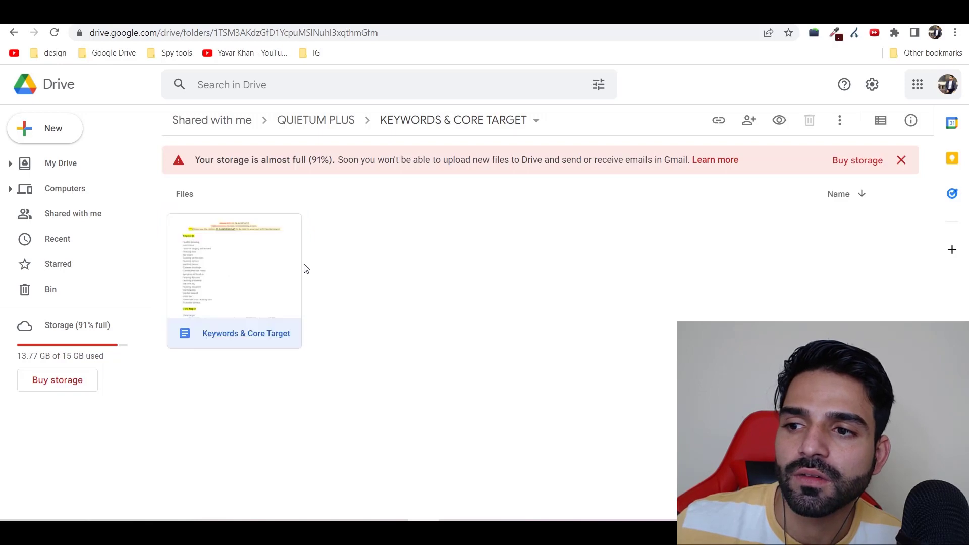
pyautogui.doubleClick(258, 265)
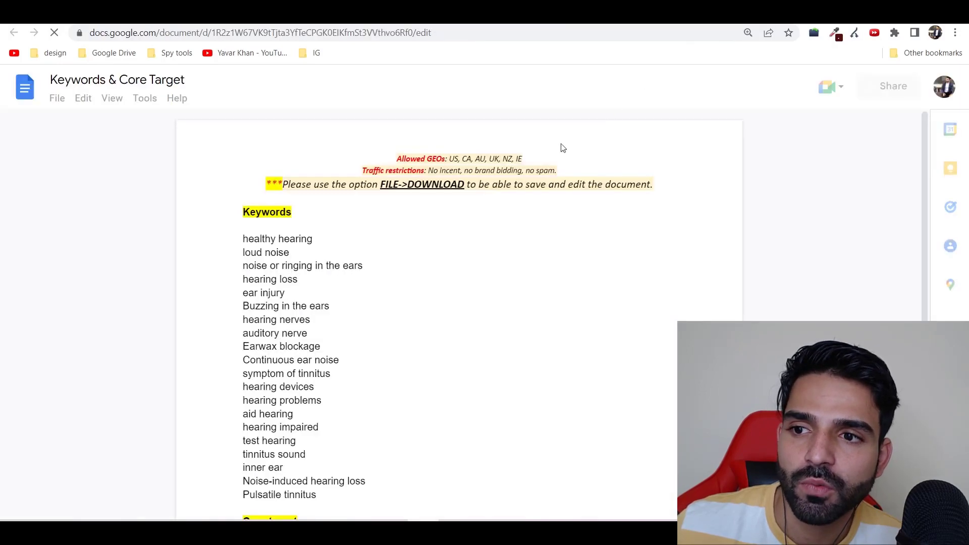
# Examine the document's keyword list, core and extended target audiences, and pain points.
pyautogui.moveTo(294, 220); pyautogui.dragTo(296, 324)
pyautogui.scroll(-10, 294, 320)
pyautogui.scroll(-2, 385, 353)
pyautogui.click(385, 353)
pyautogui.hotkey('ctrl', 'Home')
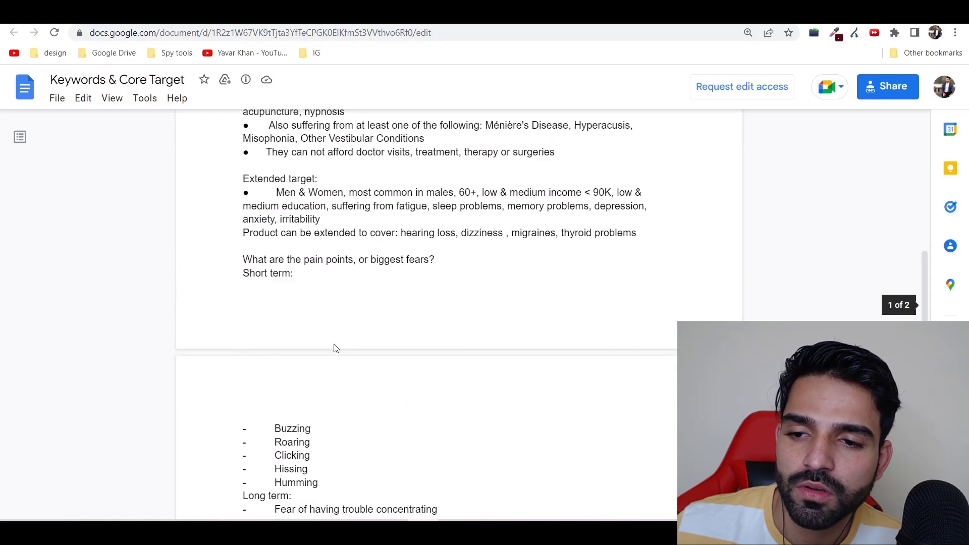
pyautogui.scroll(5, 333, 348)
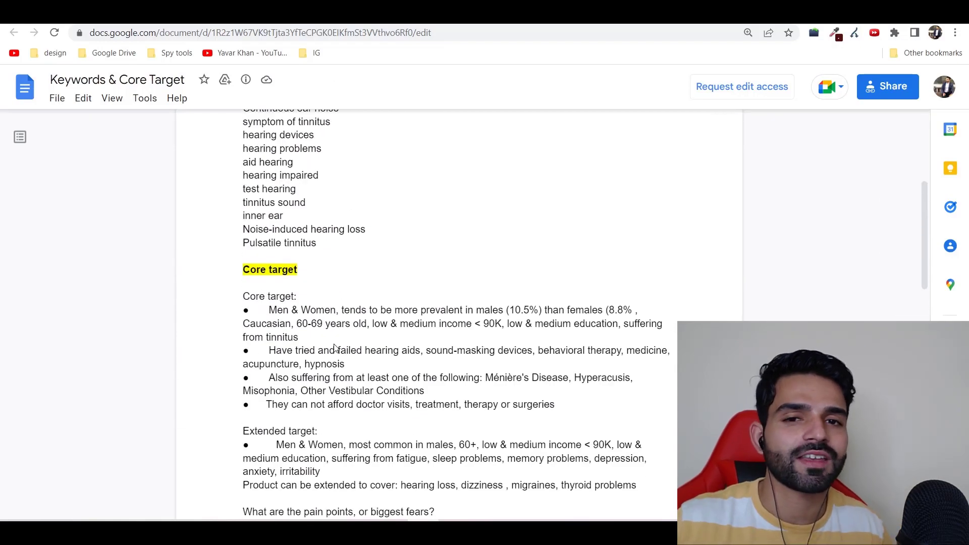